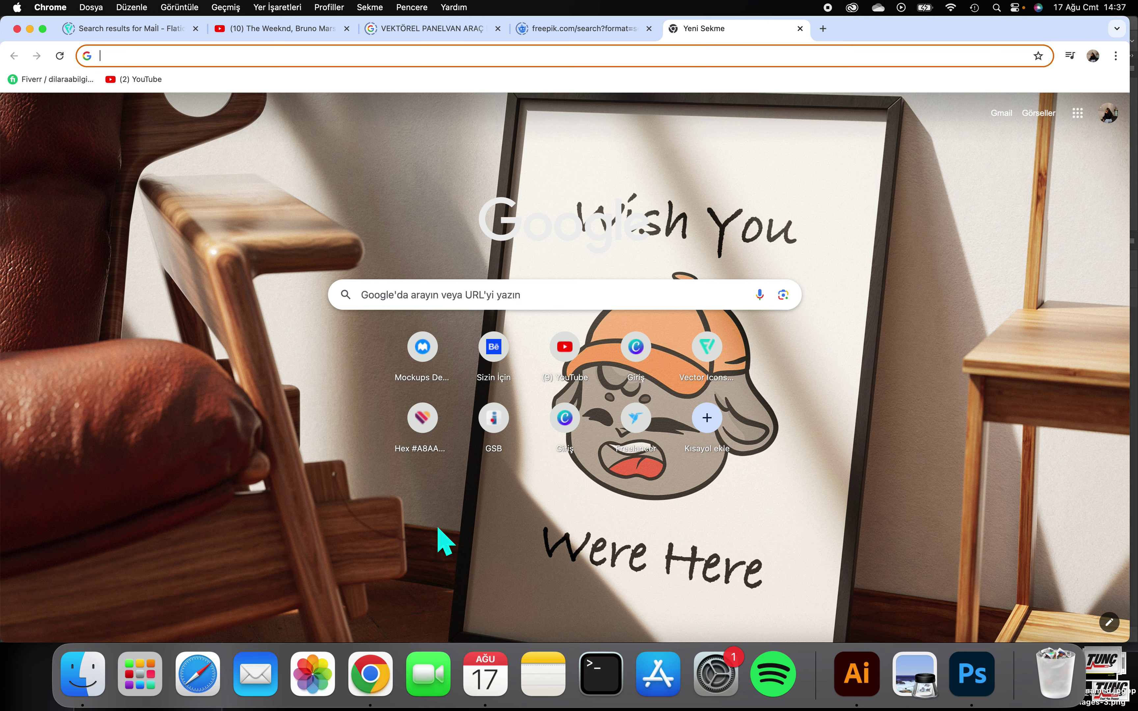
- Switch to the Chrome tab with Google results for 'VEKTÖREL PANELVAN ARAÇ DOSYASI'
click(438, 29)
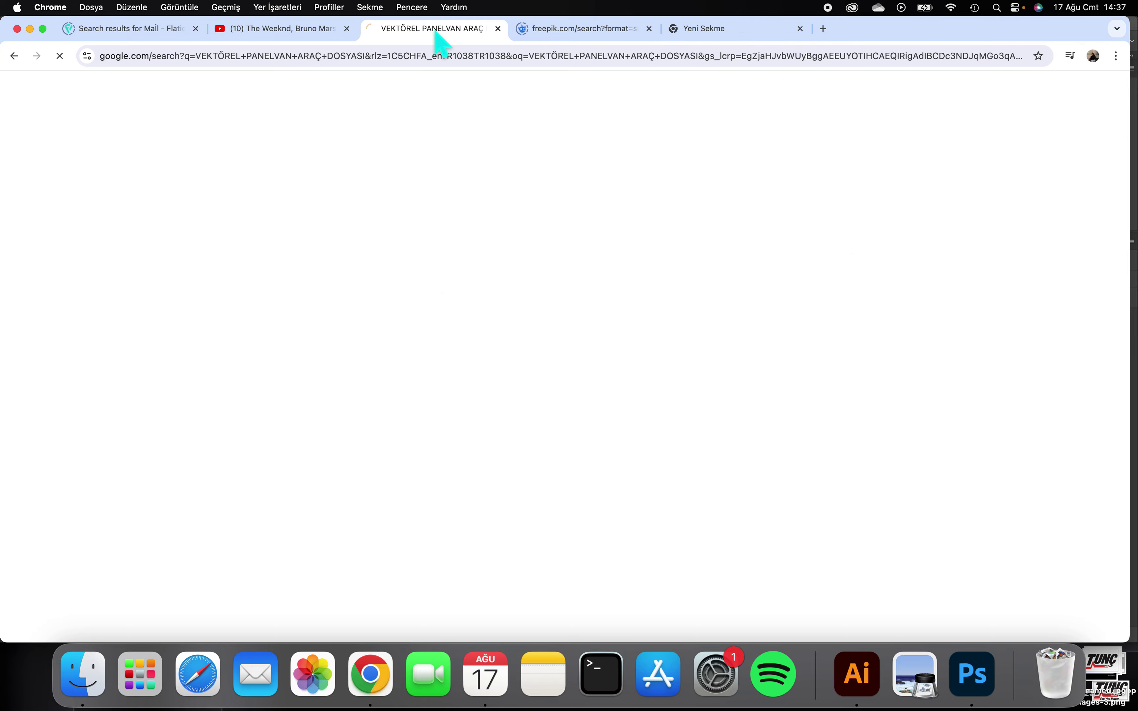
- Preview the minibus vector drawing in the image results, then return to the new tab
scroll(390, 377, down, 4)
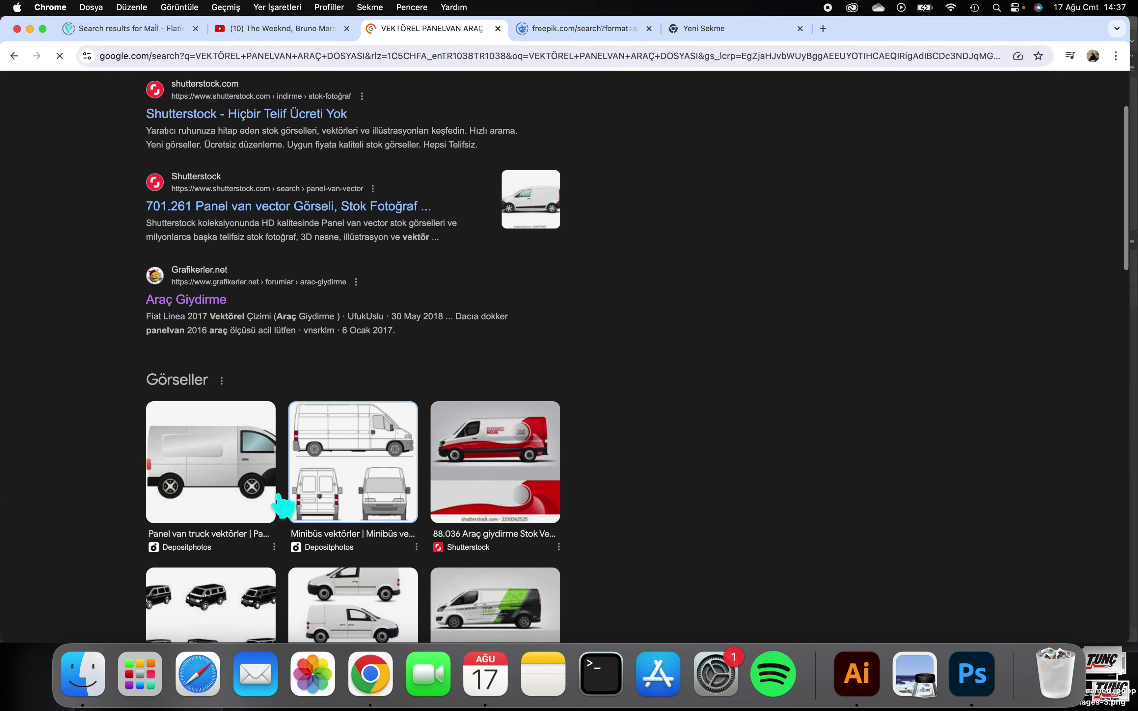
click(357, 432)
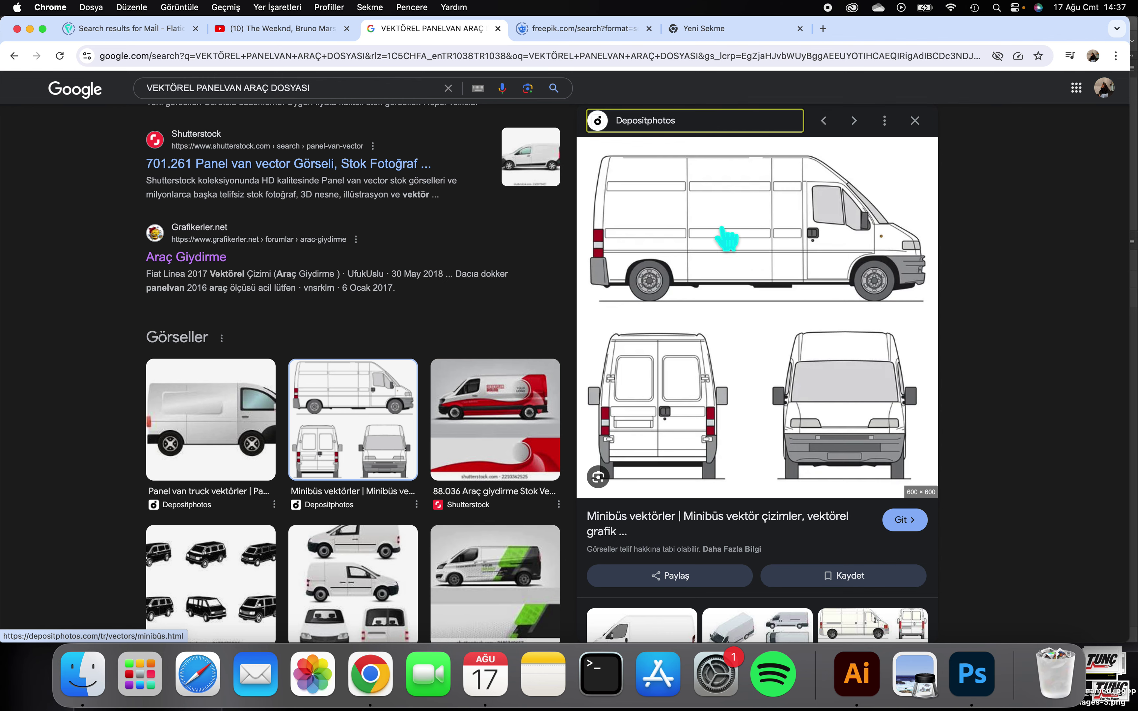
click(733, 29)
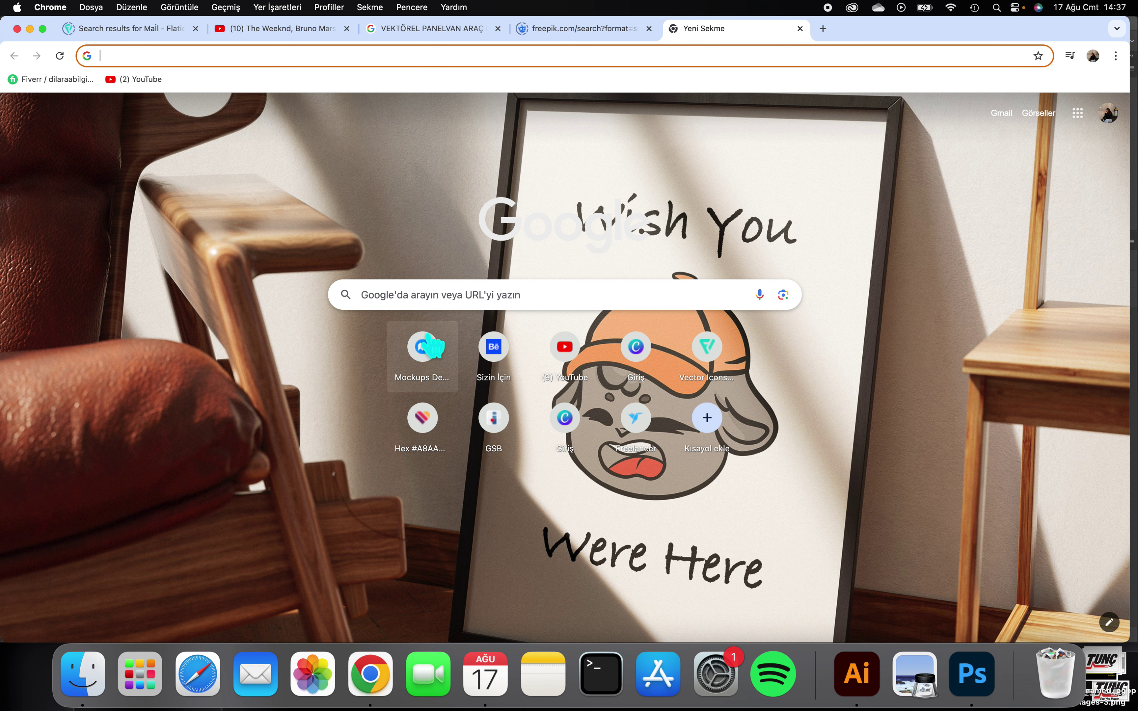
- Search Google for 'mockup design' and scroll to the Mockups-Design.com result
click(476, 66)
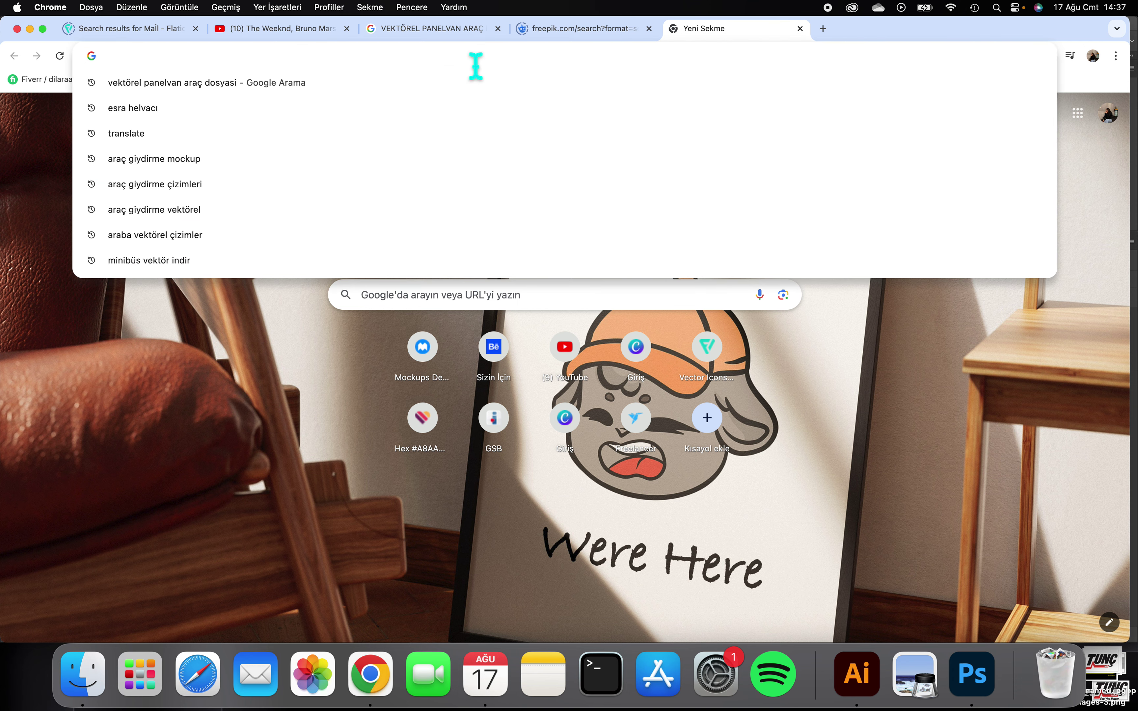
text(m)
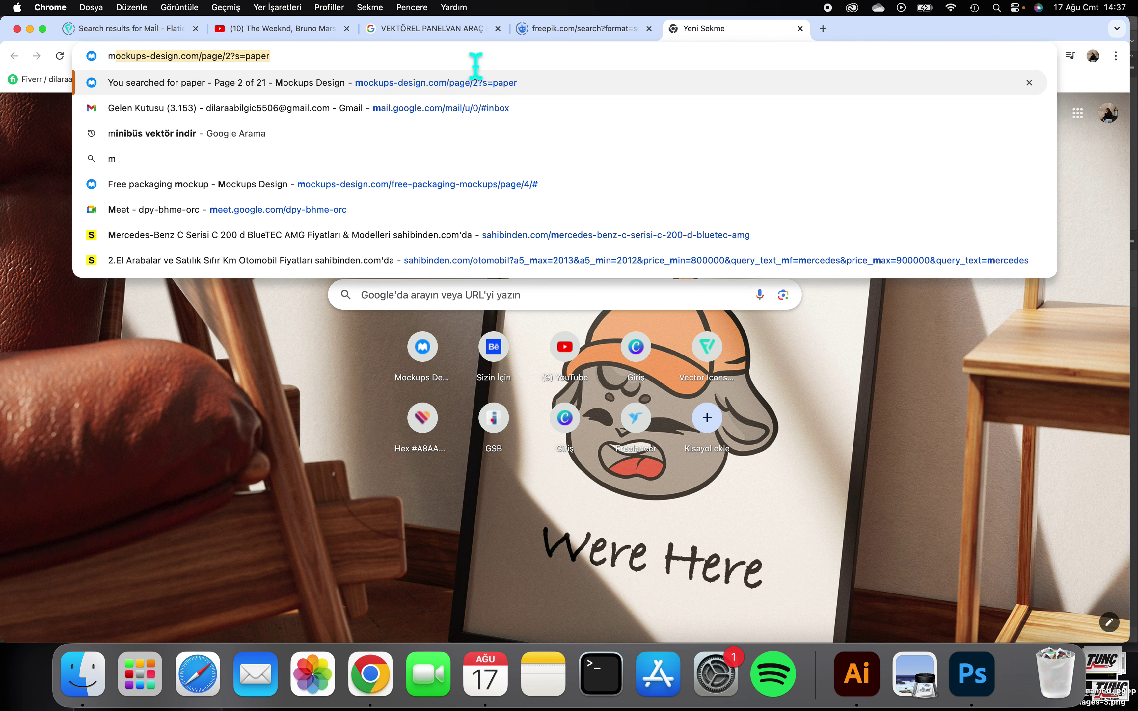
text(ockup design)
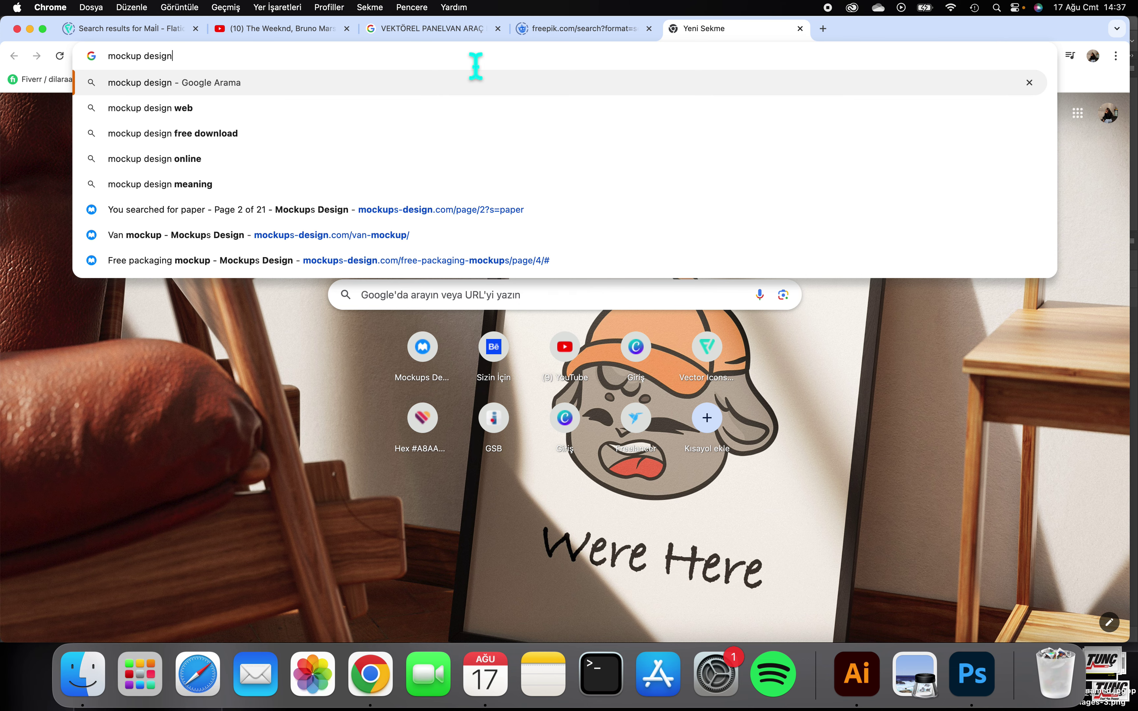
click(403, 89)
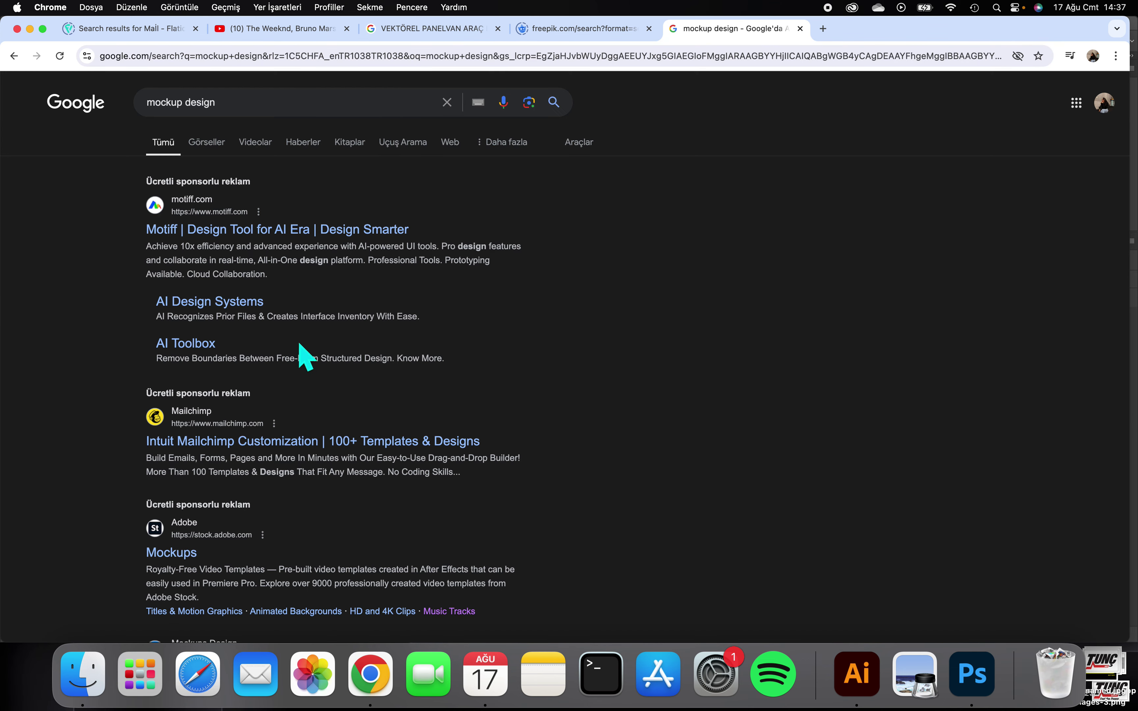
scroll(307, 435, down, 5)
scroll(291, 426, down, 1)
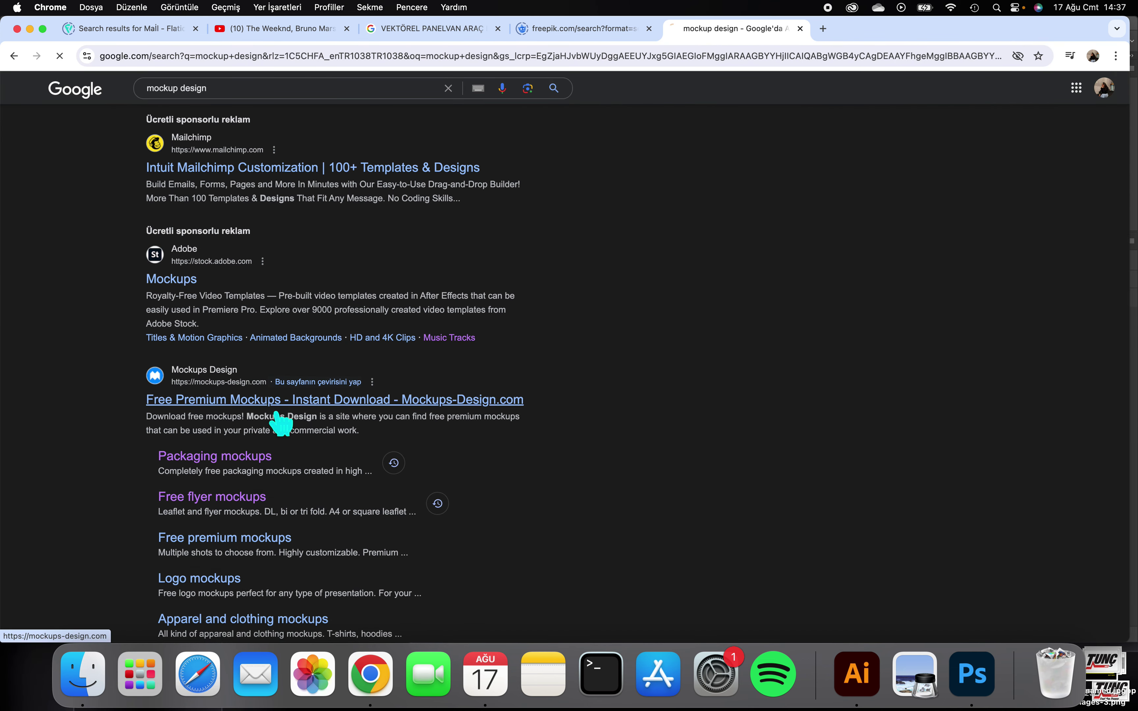
- Open Mockups-Design.com, dismiss the translate offer, and search the site for 'car'
click(280, 415)
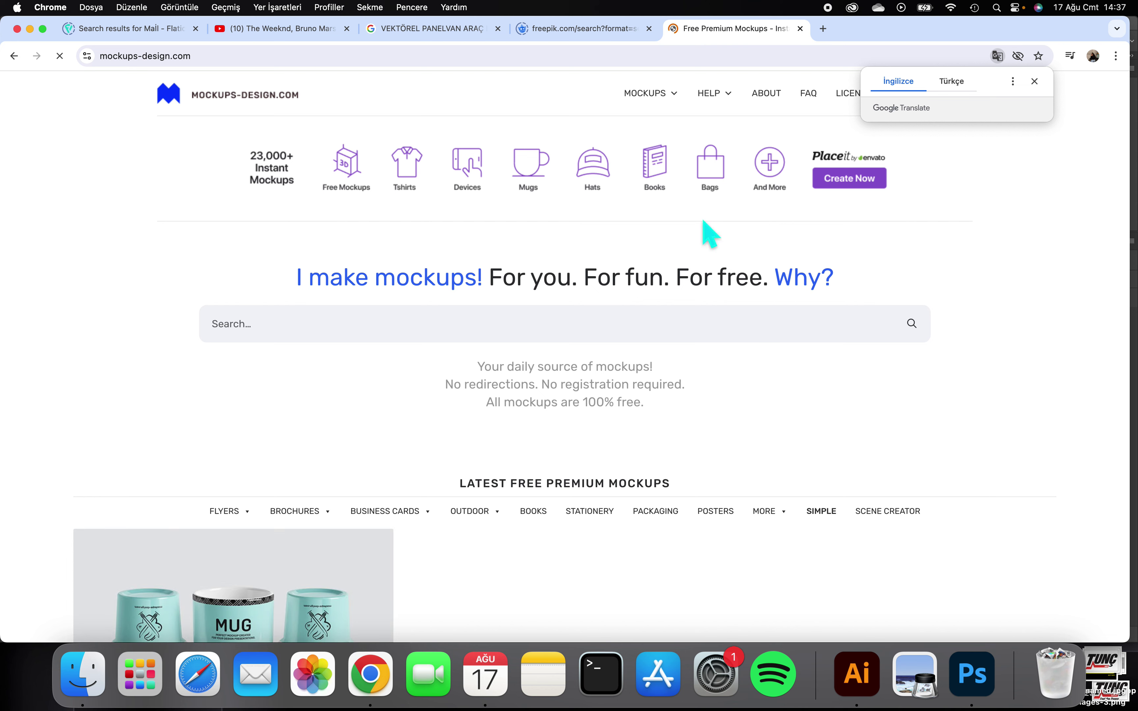
click(1033, 82)
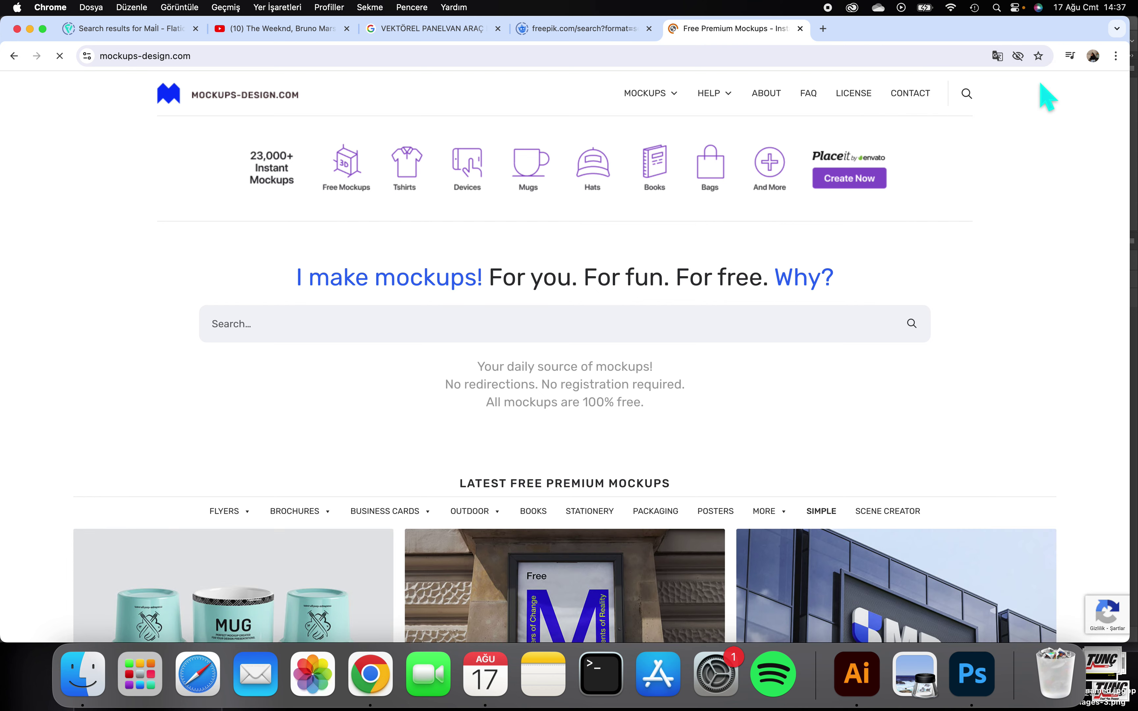
click(612, 329)
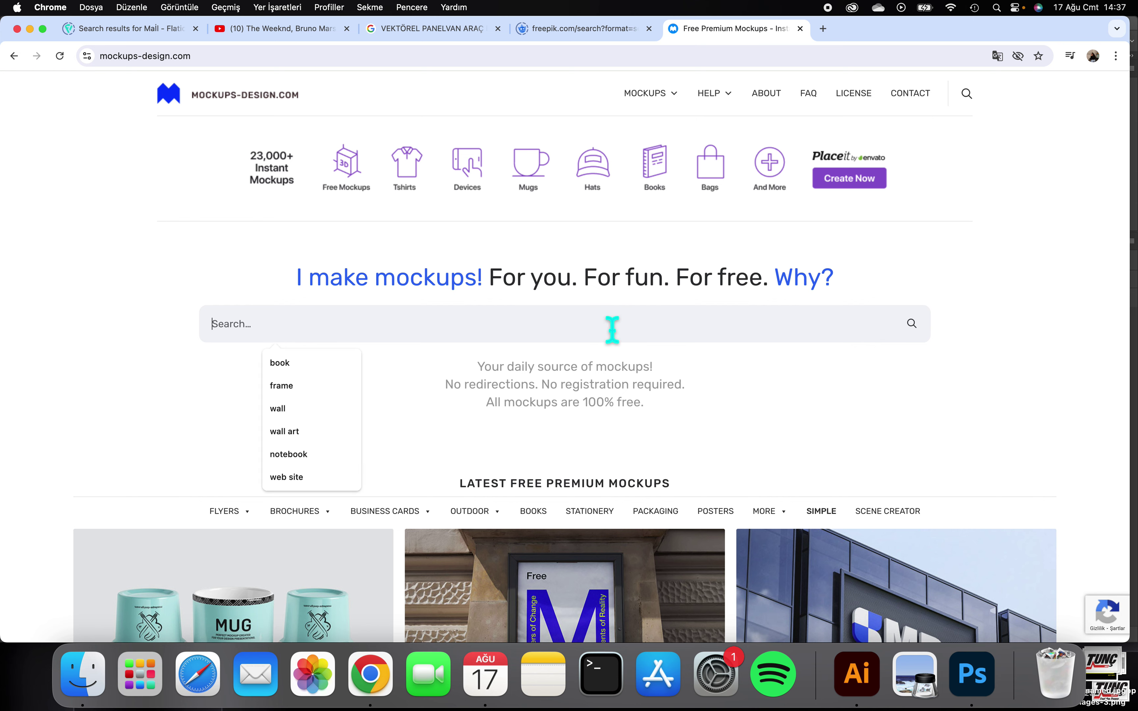
text(car)
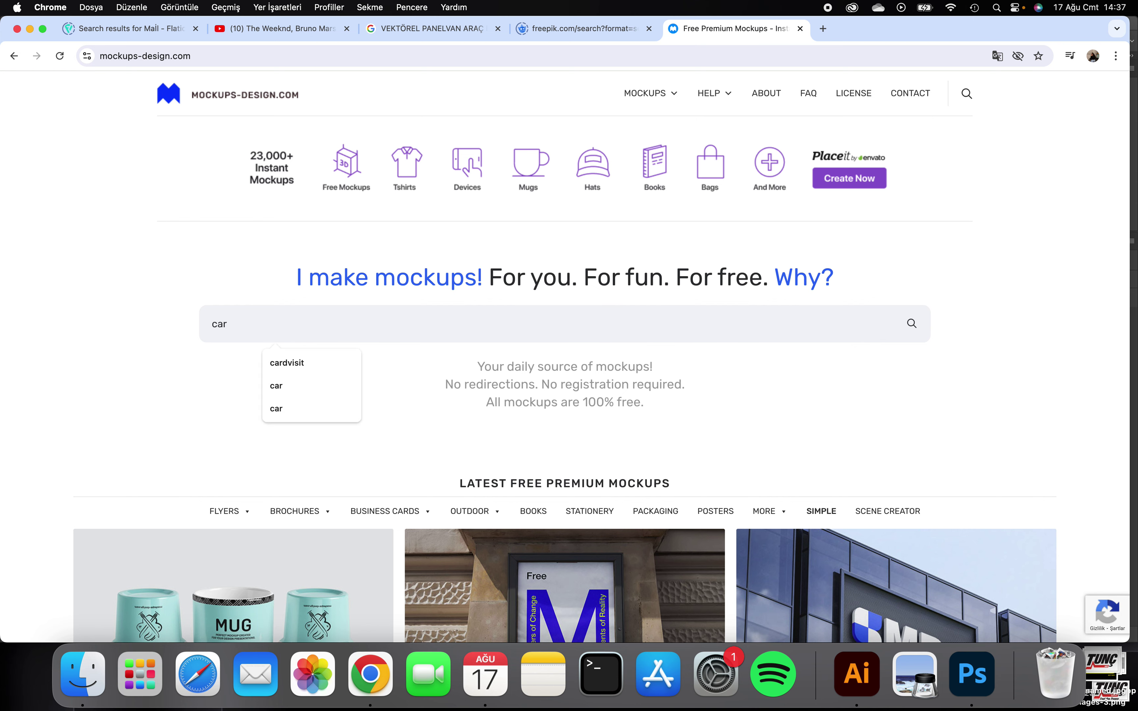
key(Return)
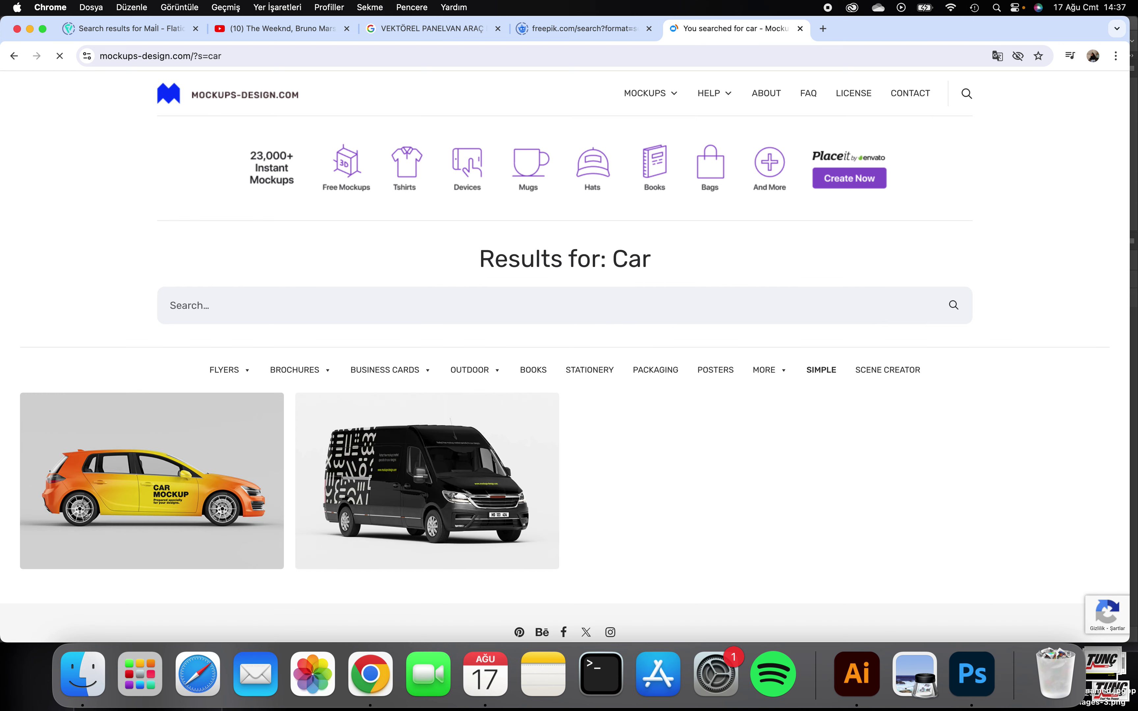
- Open the free Van mockup page, close the ad, and scroll down to its download section
click(421, 522)
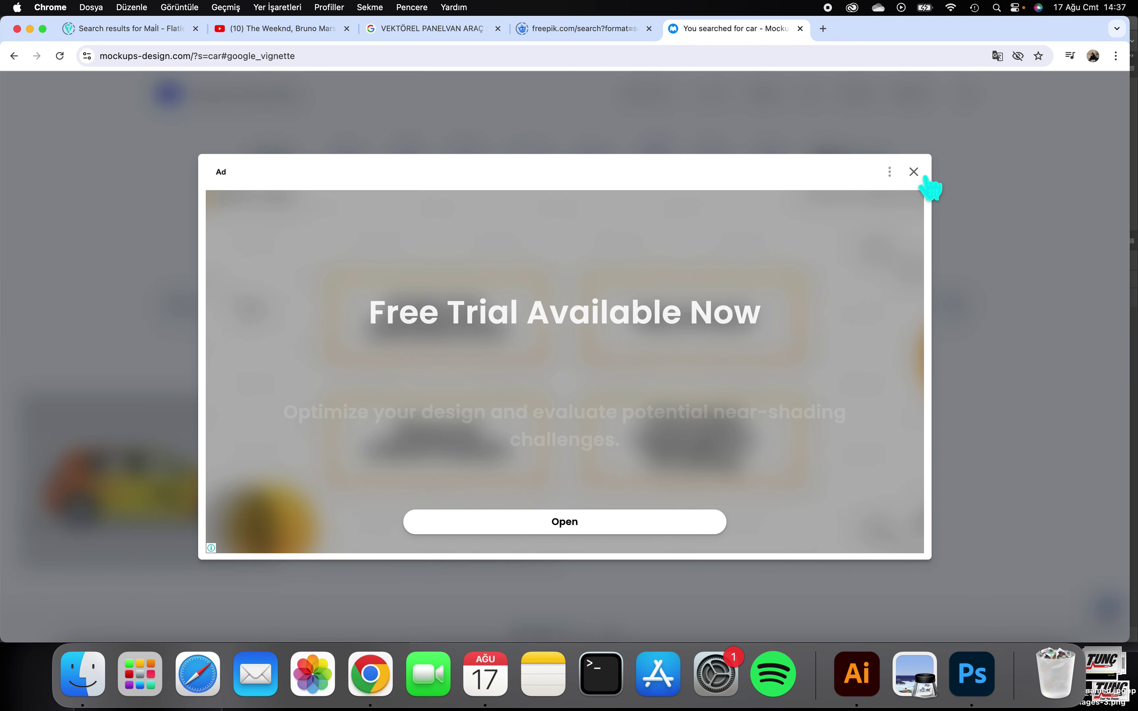
click(917, 169)
scroll(489, 303, down, 2)
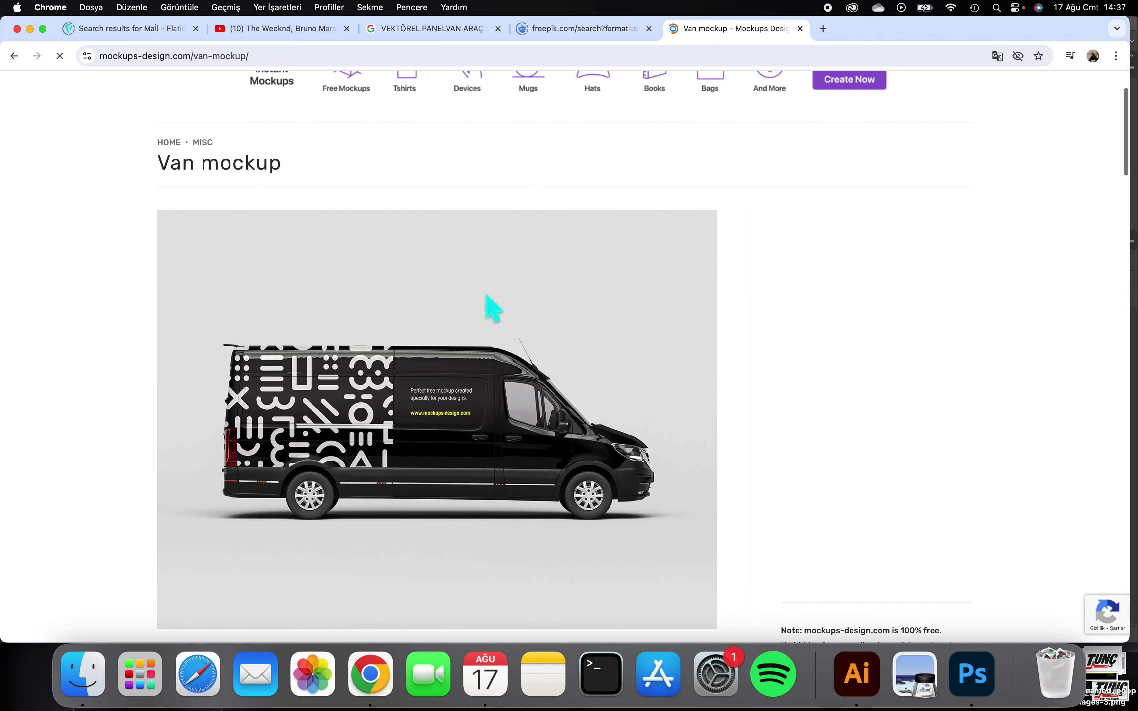
scroll(488, 300, down, 2)
scroll(488, 296, down, 1)
scroll(487, 297, down, 3)
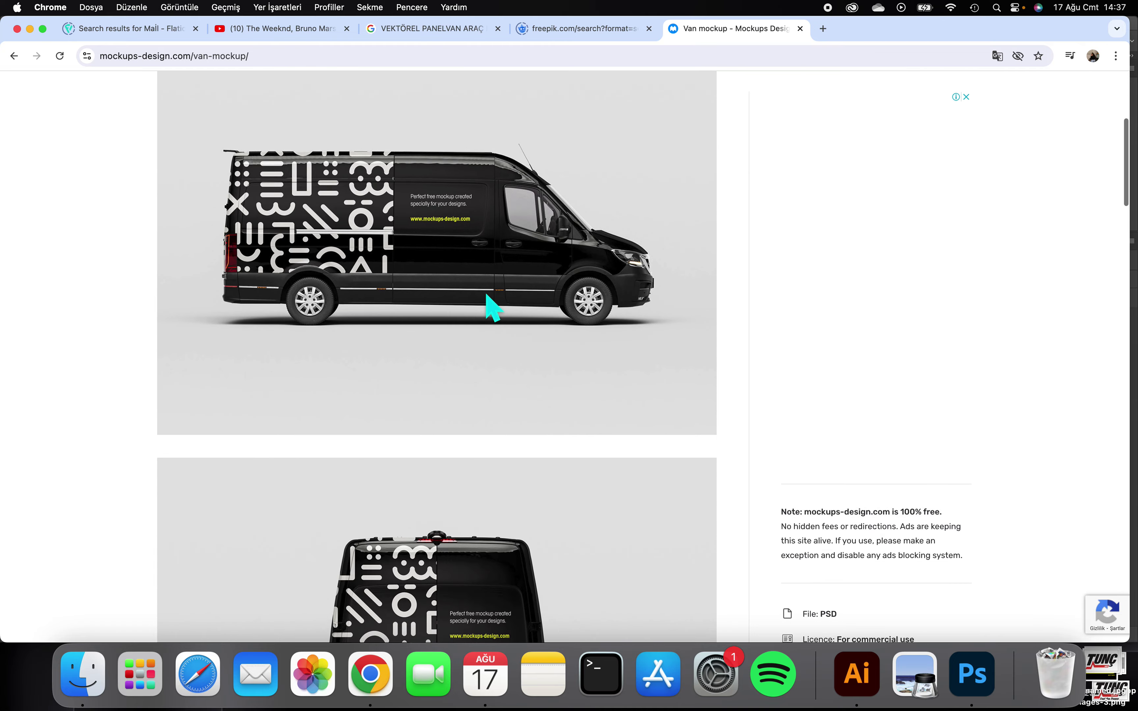
scroll(489, 308, down, 5)
scroll(489, 308, down, 1)
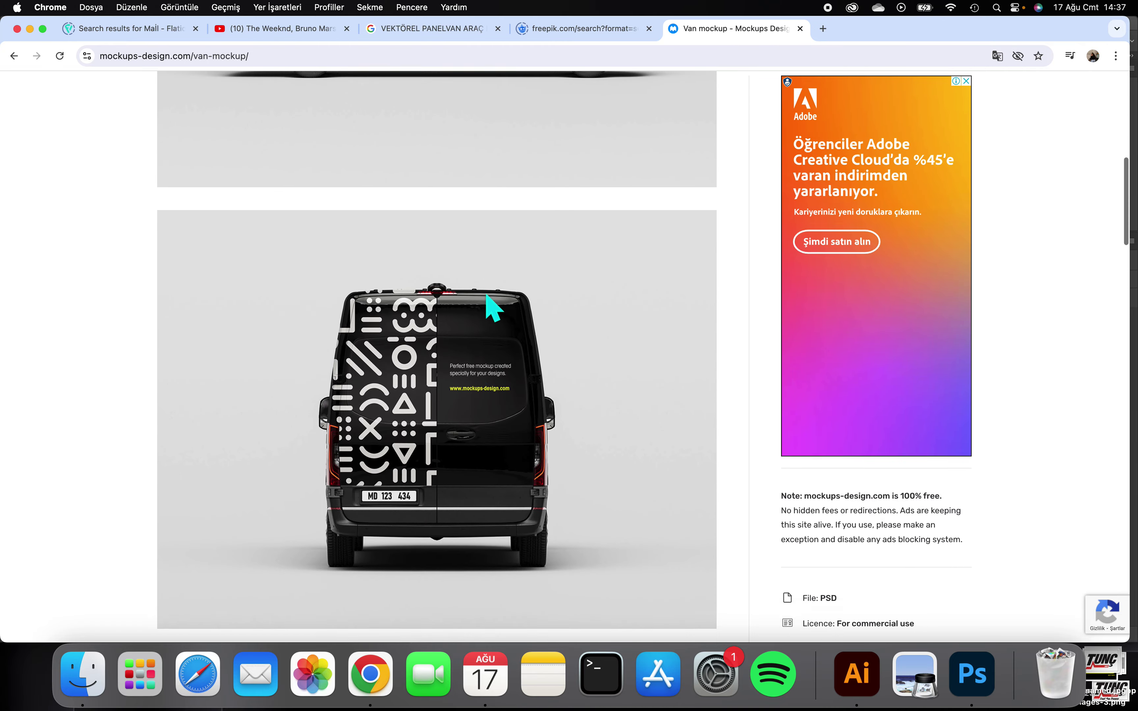
scroll(489, 308, down, 2)
scroll(489, 309, down, 3)
scroll(489, 308, down, 1)
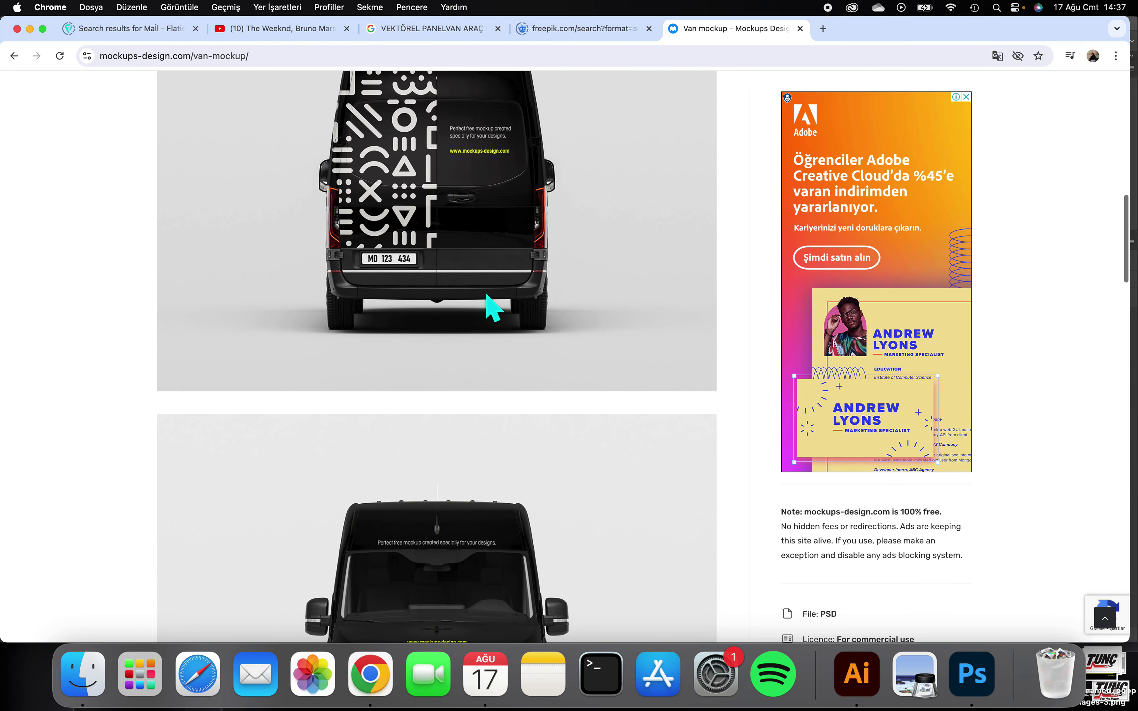
scroll(489, 308, down, 6)
scroll(875, 577, down, 3)
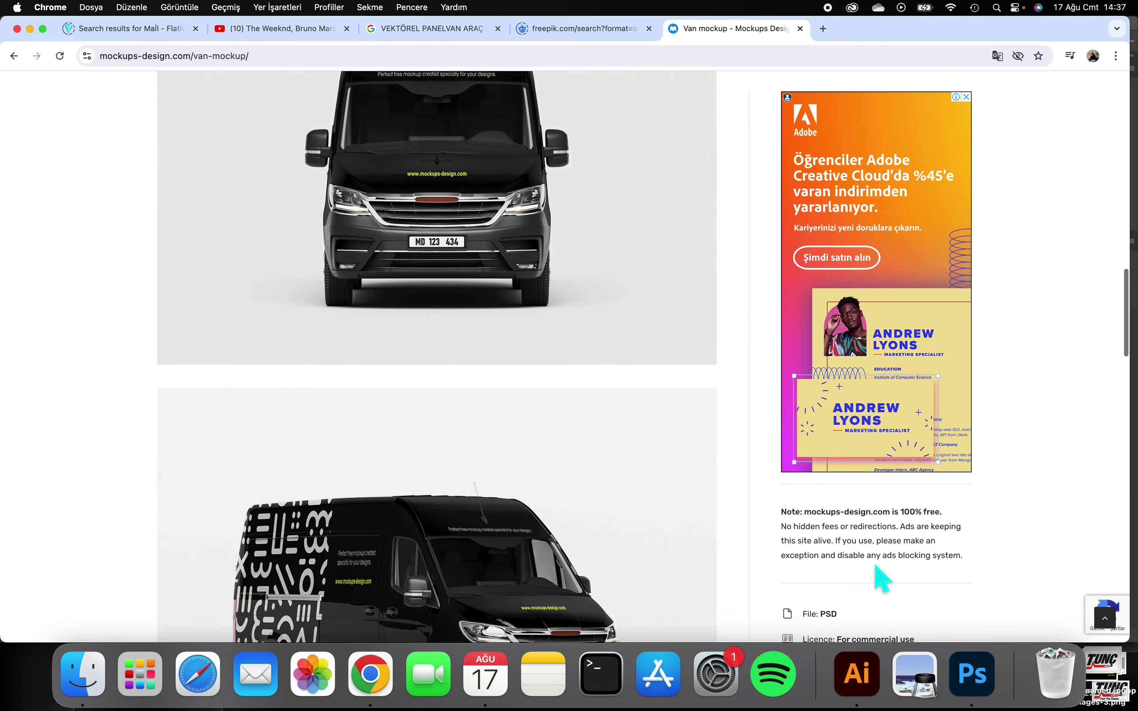
scroll(876, 576, down, 3)
scroll(1032, 541, down, 3)
scroll(839, 611, down, 1)
scroll(835, 611, down, 20)
scroll(834, 612, up, 3)
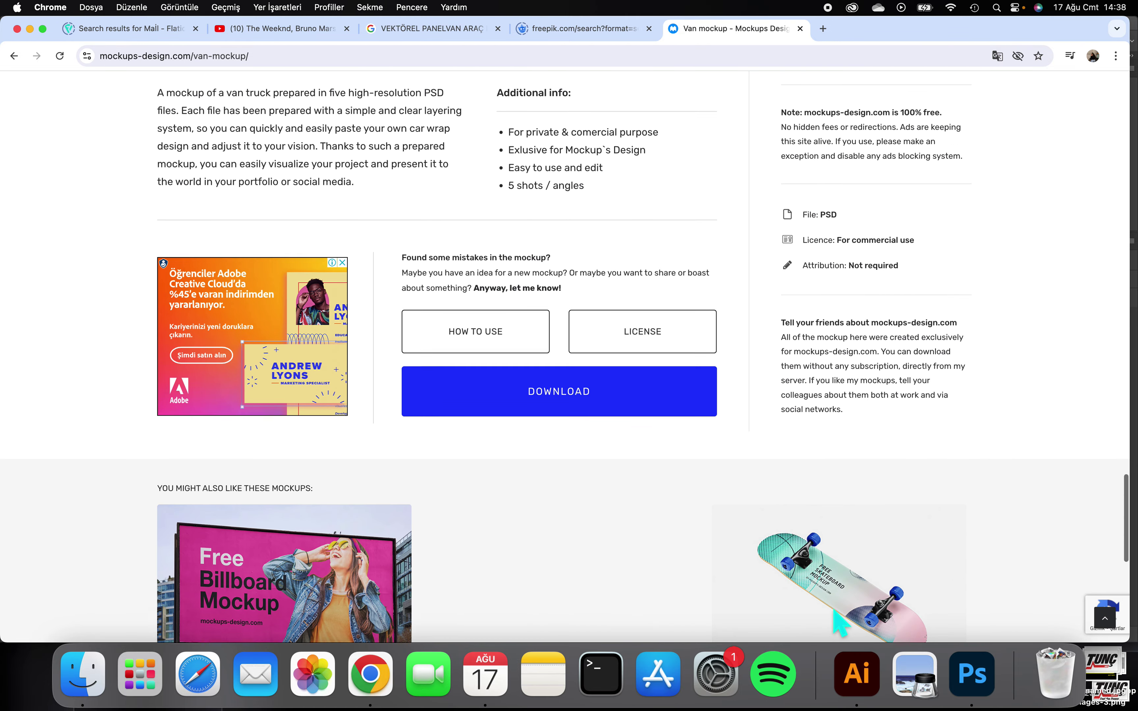
scroll(834, 612, up, 4)
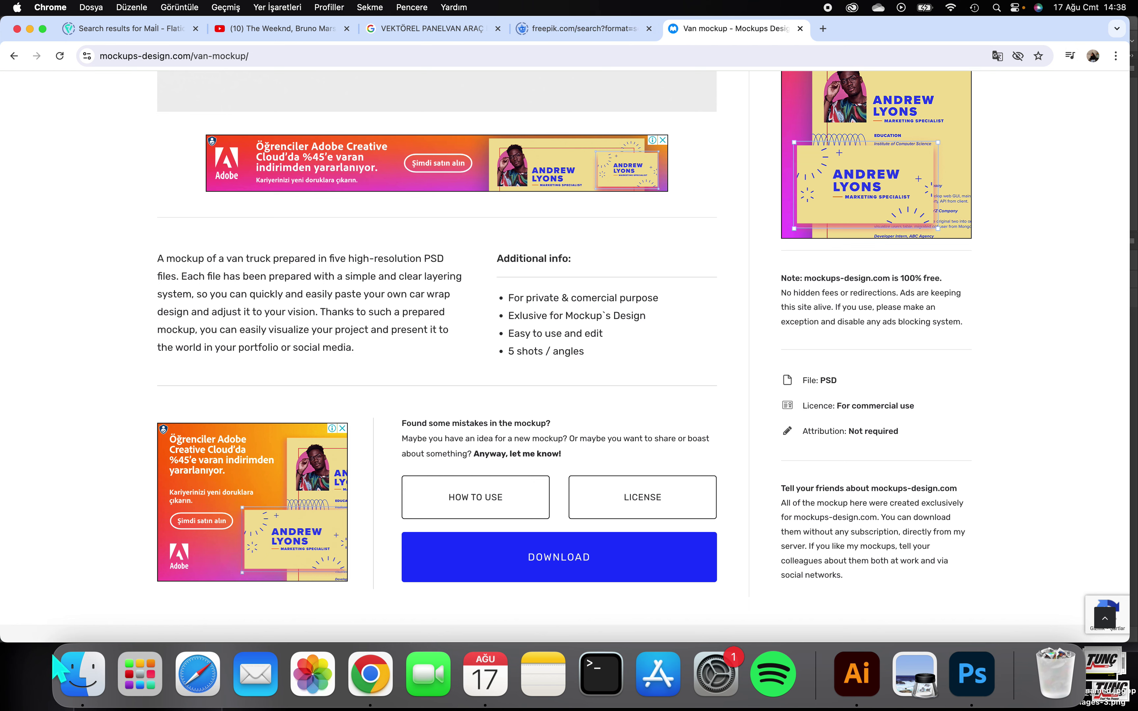
click(92, 664)
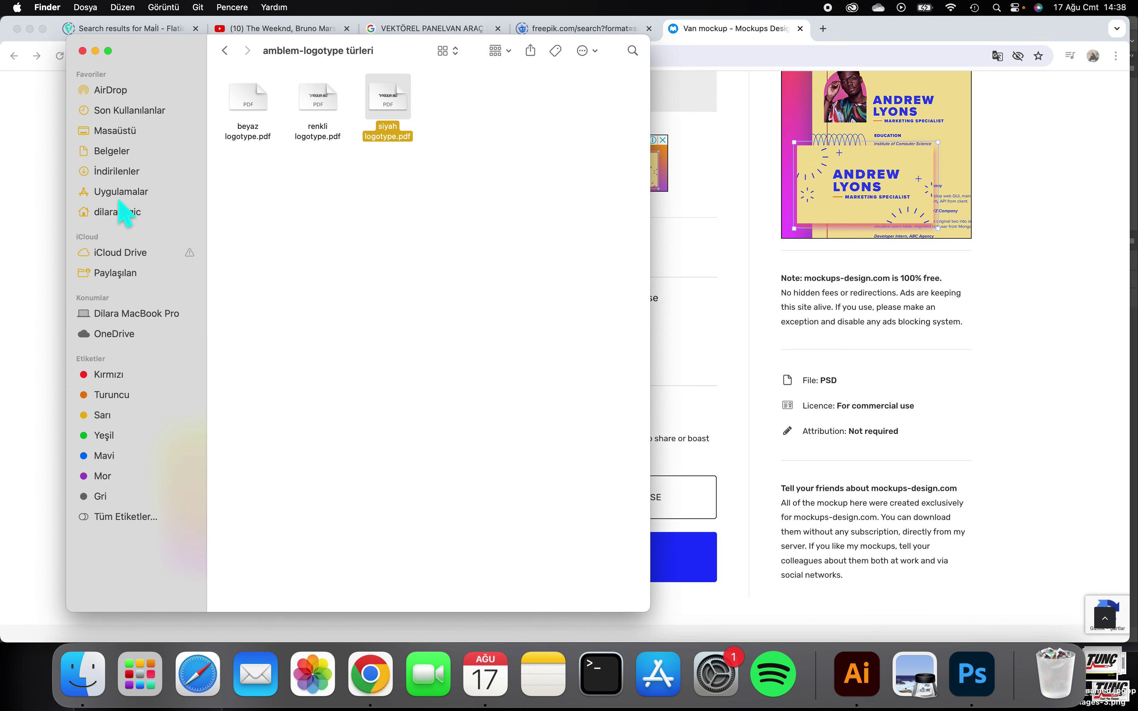
- Open the extracted MD865_Van_Mockup folder in Downloads and select Van_Mockup_1.psd
click(116, 179)
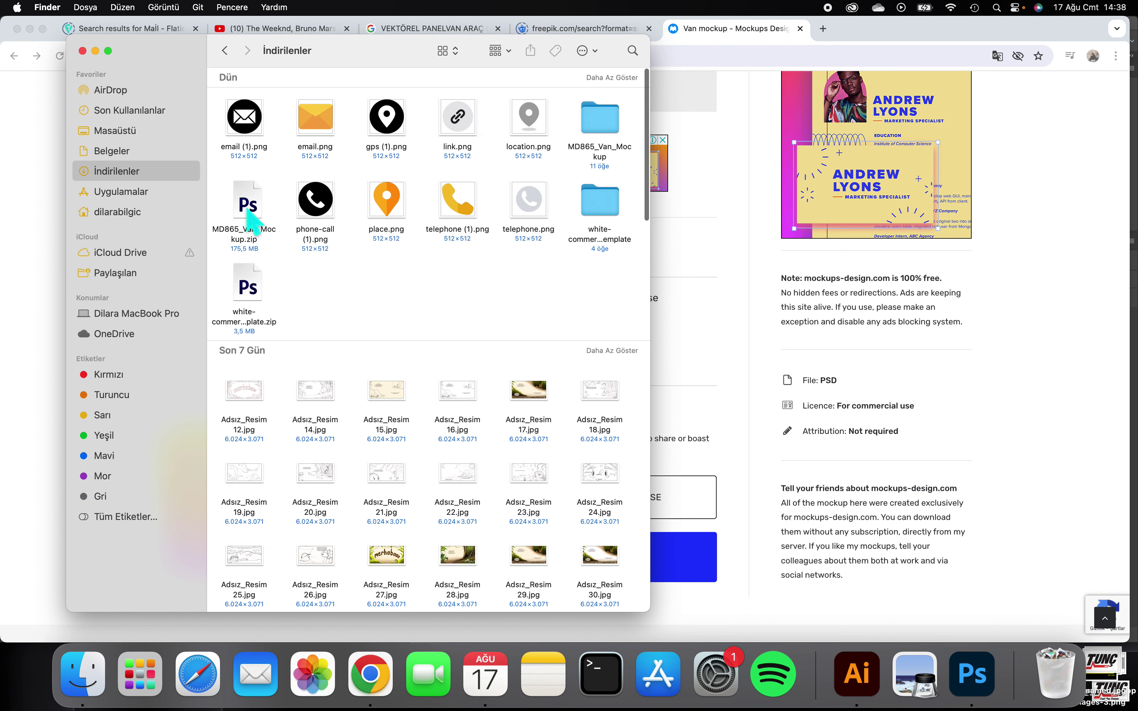
right_click(248, 210)
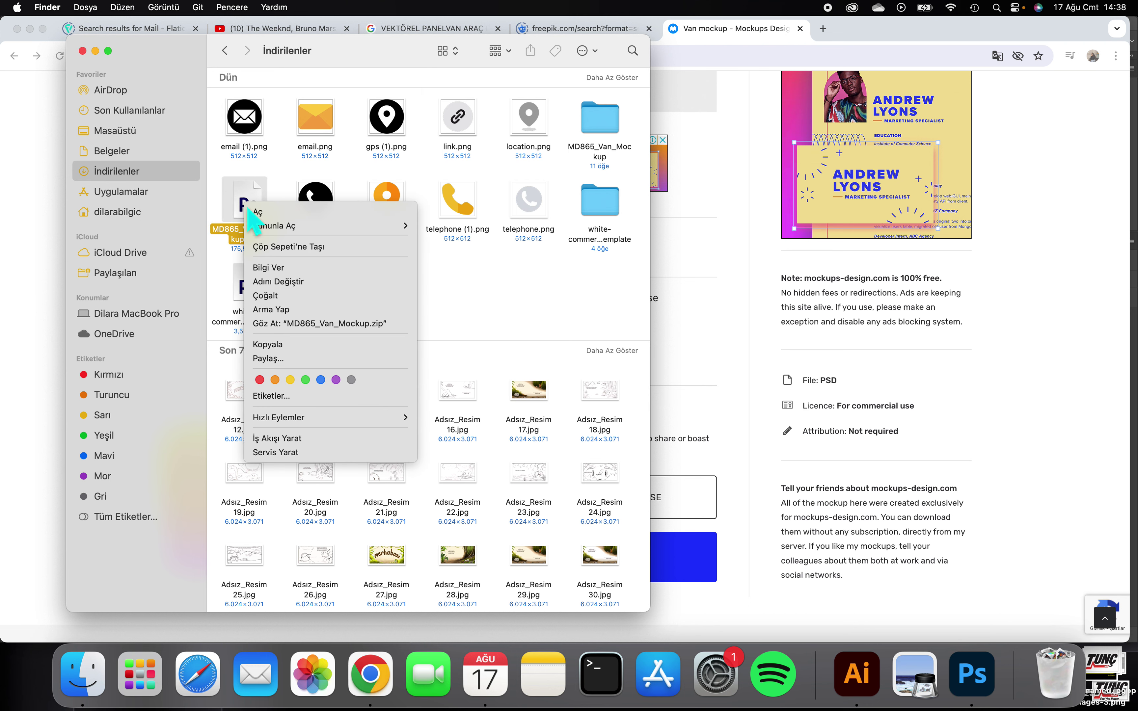
mouse_move(275, 226)
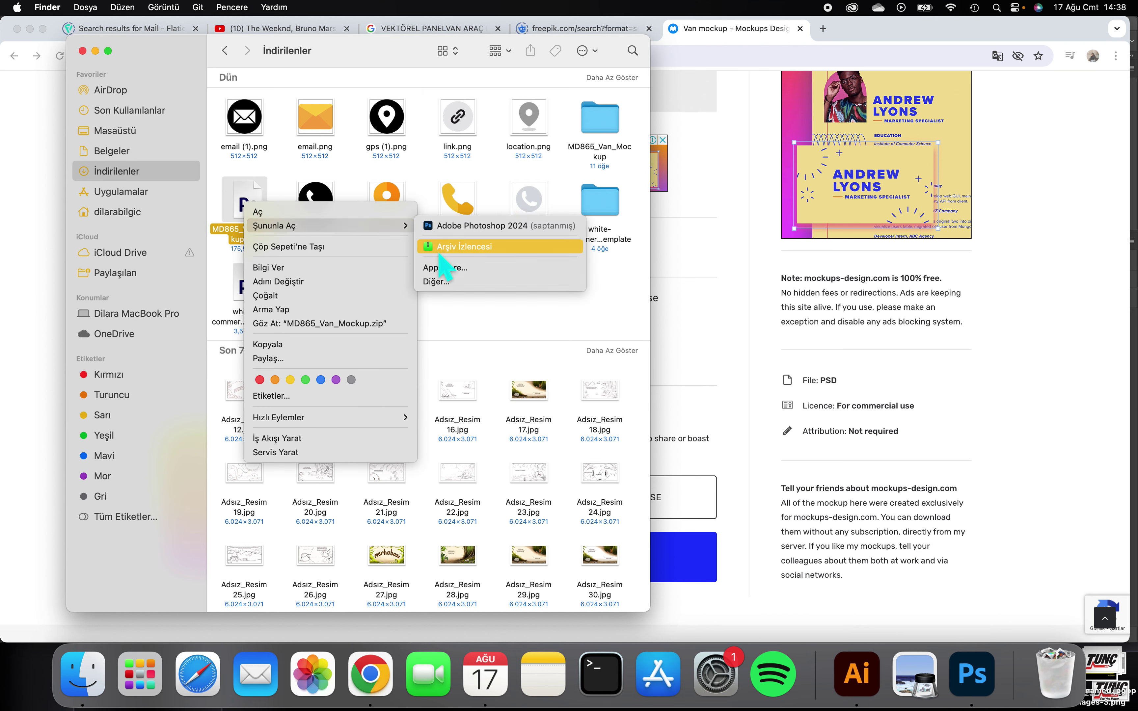
click(600, 135)
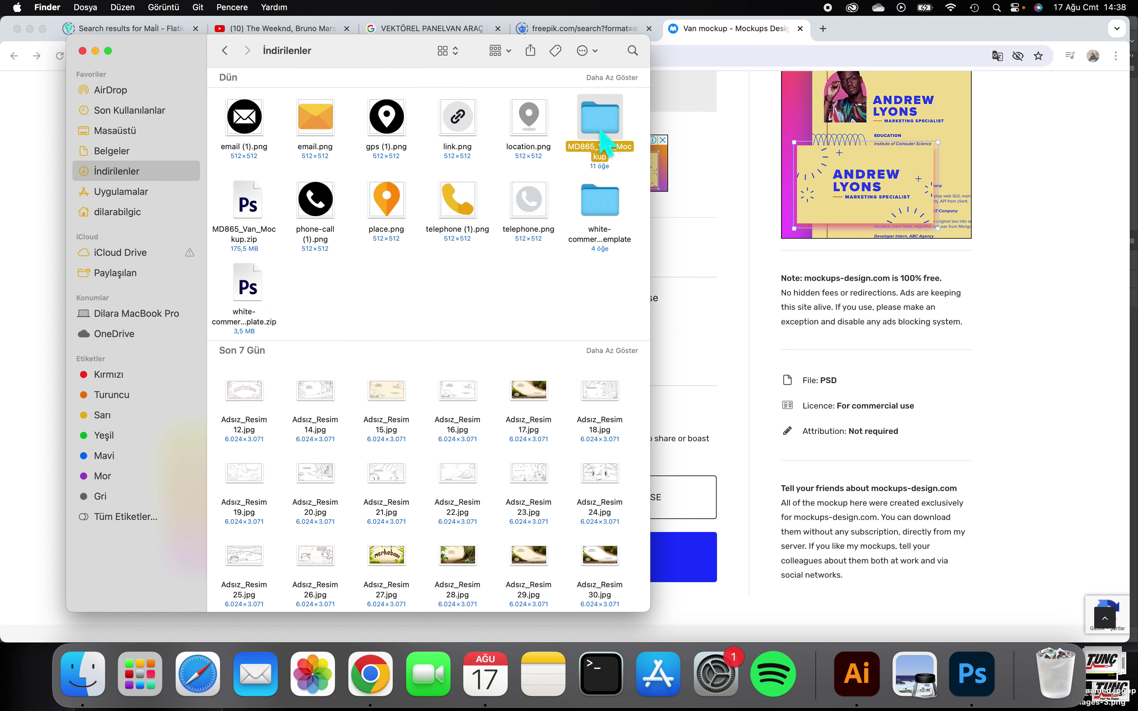
double_click(601, 138)
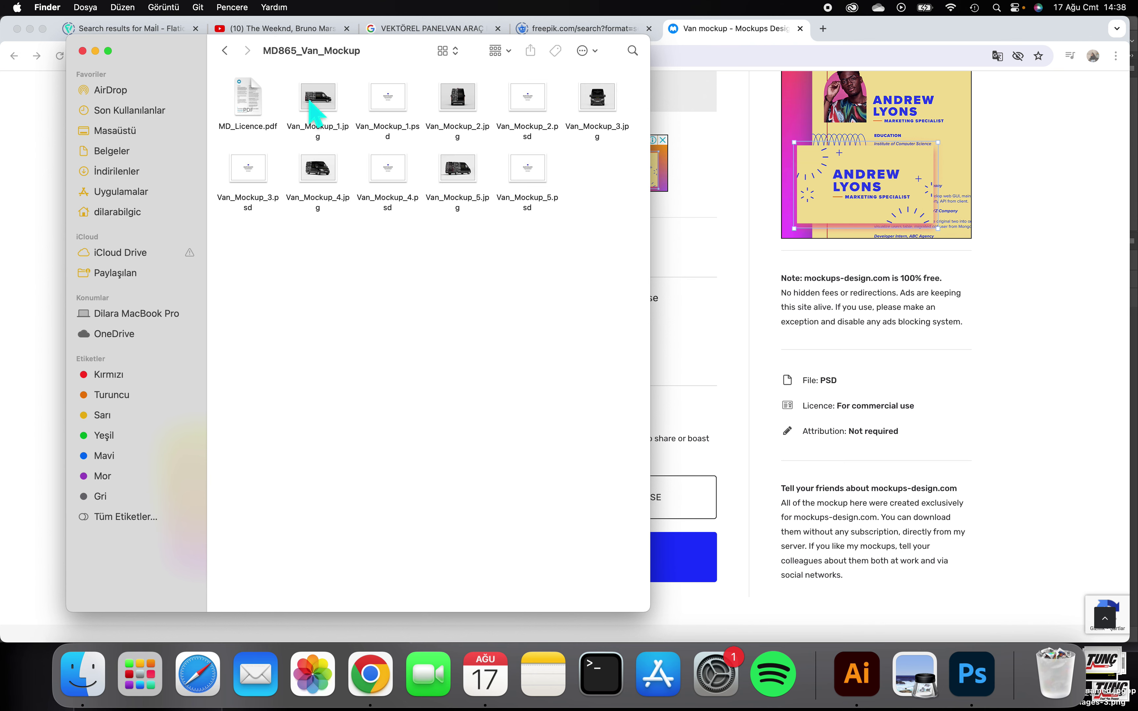
click(395, 106)
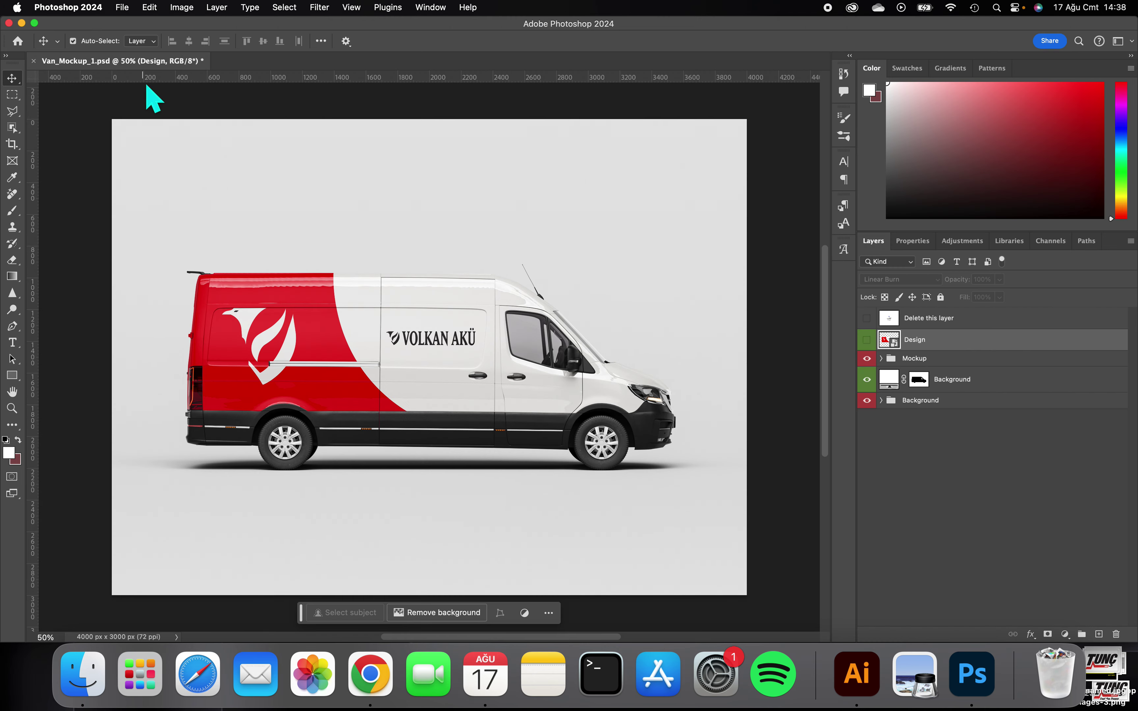
- Close the current van design without saving and reopen Van_Mockup_1.psd from Finder
click(40, 69)
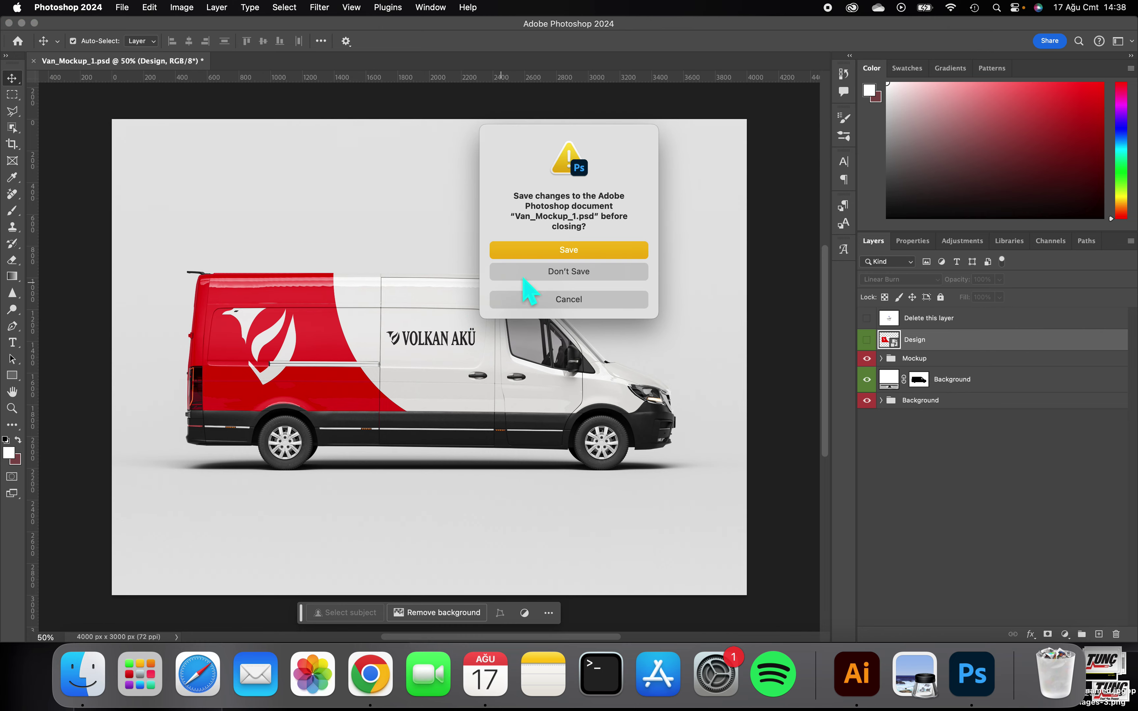
click(546, 273)
click(85, 672)
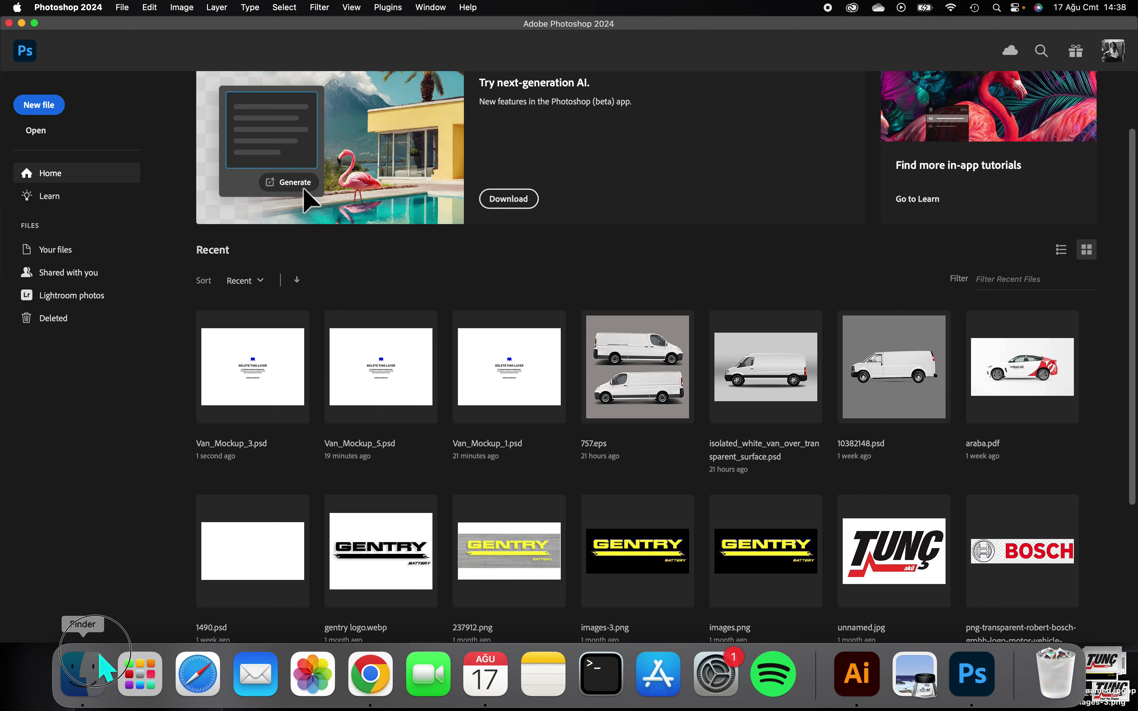
double_click(388, 99)
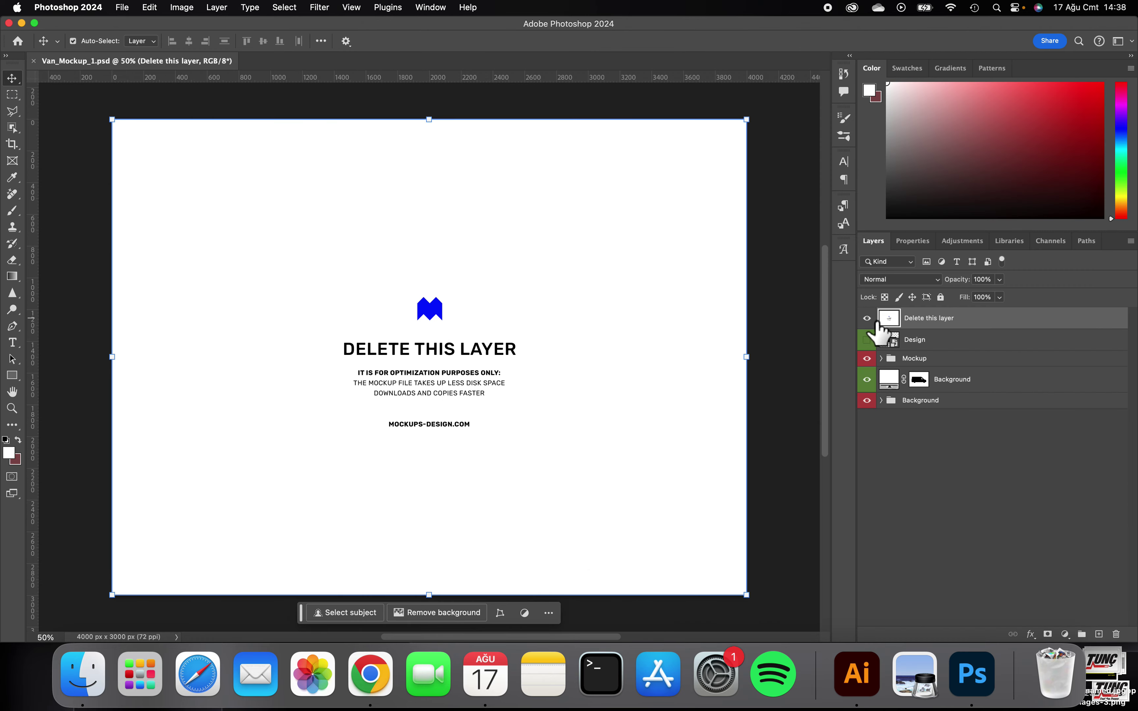
- Hide the 'Delete this layer' overlay and open the Design smart object
click(866, 319)
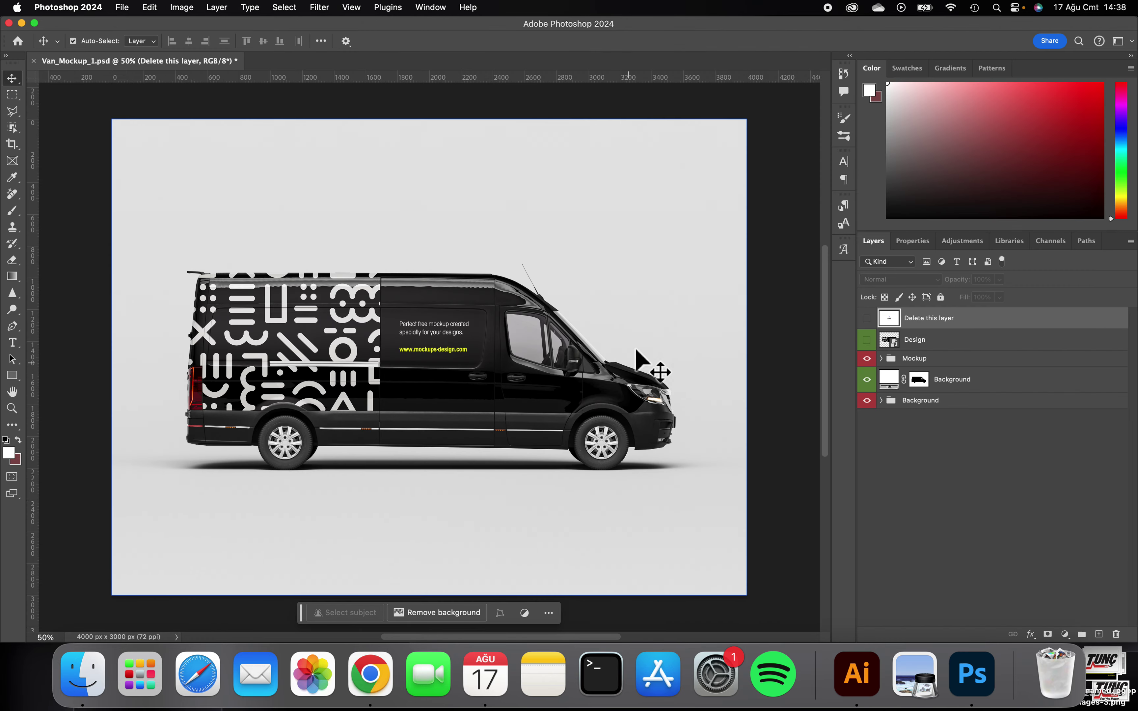
click(920, 385)
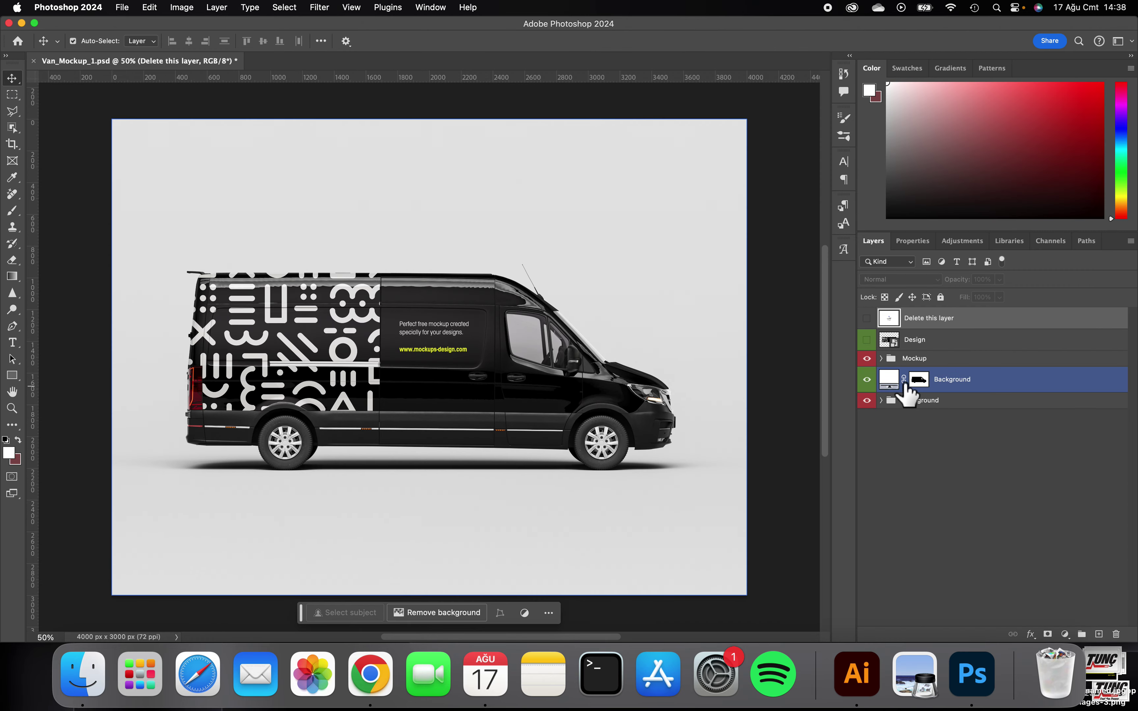
drag(917, 383, 895, 353)
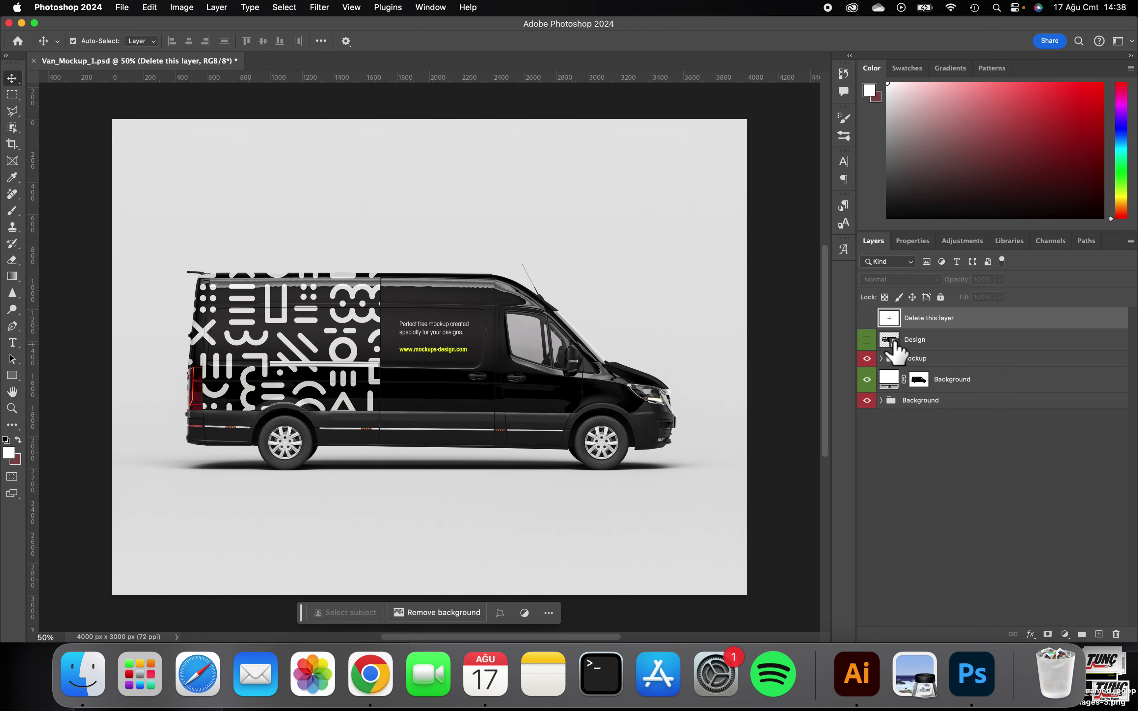
double_click(893, 345)
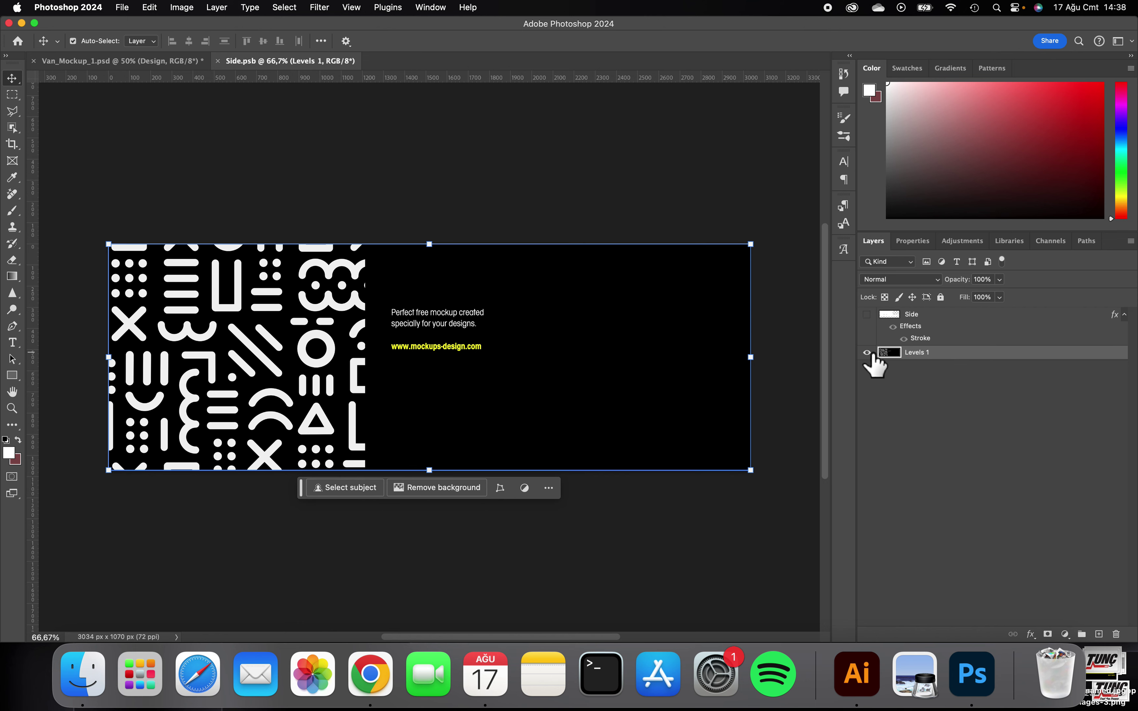
- Hide Levels 1 and cover the 3034 x 1070 px canvas with a white rectangle on a new layer
click(866, 352)
click(1098, 634)
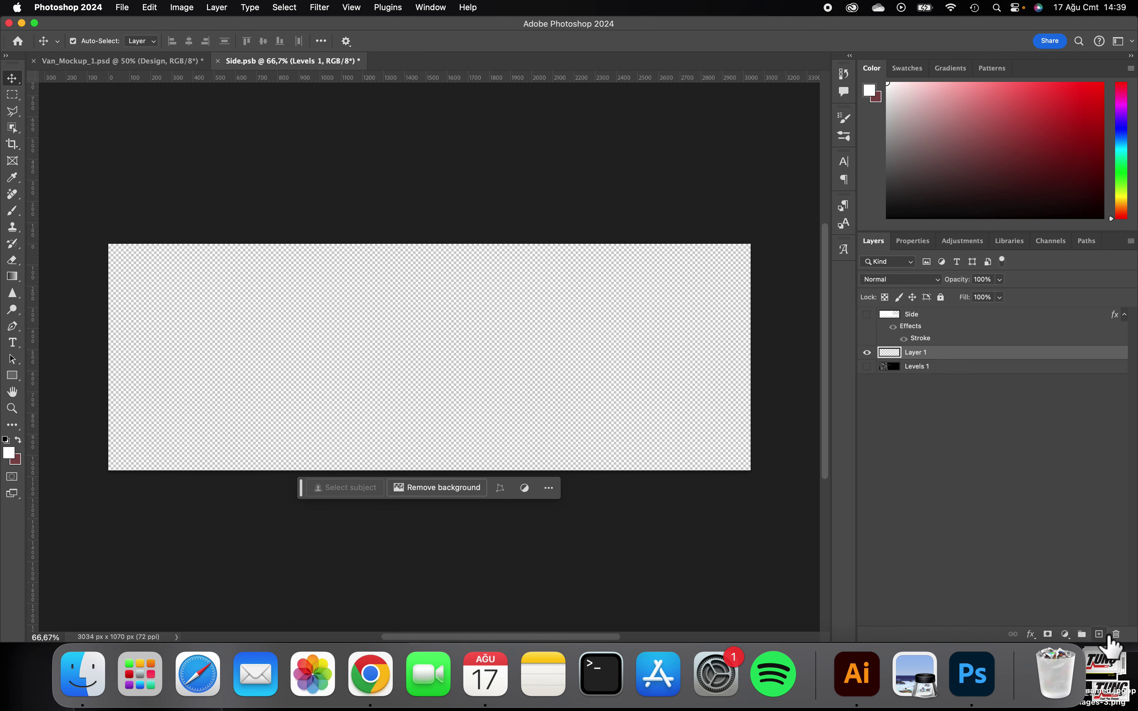
click(13, 375)
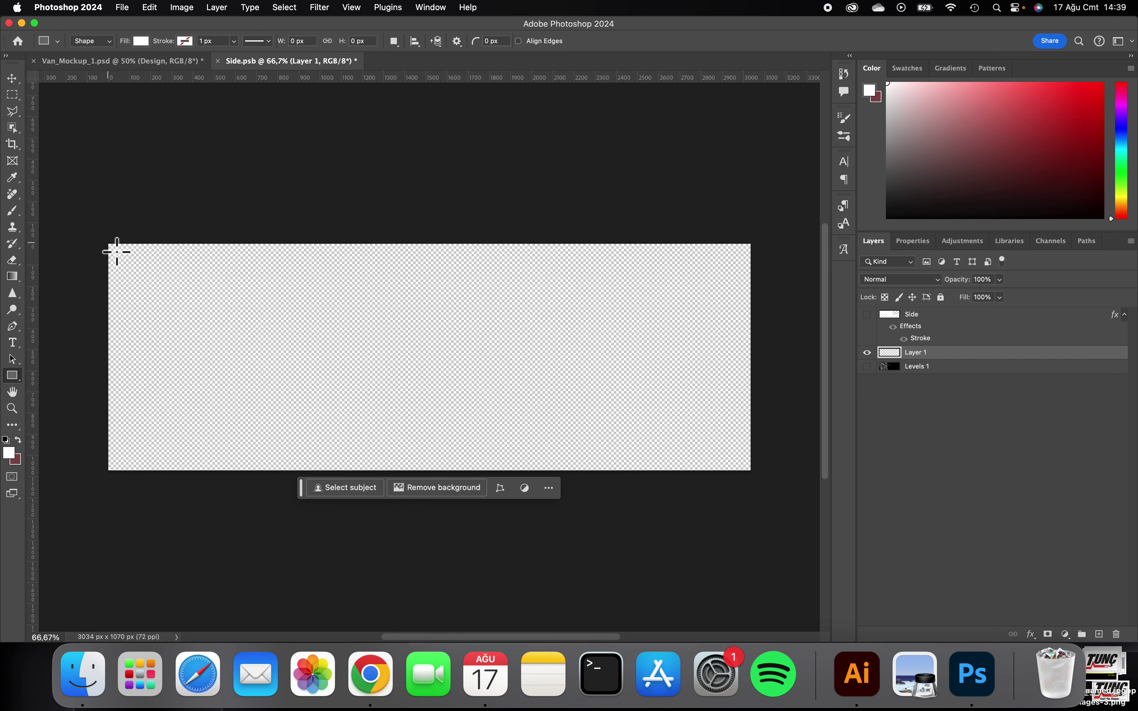
drag(117, 252, 671, 469)
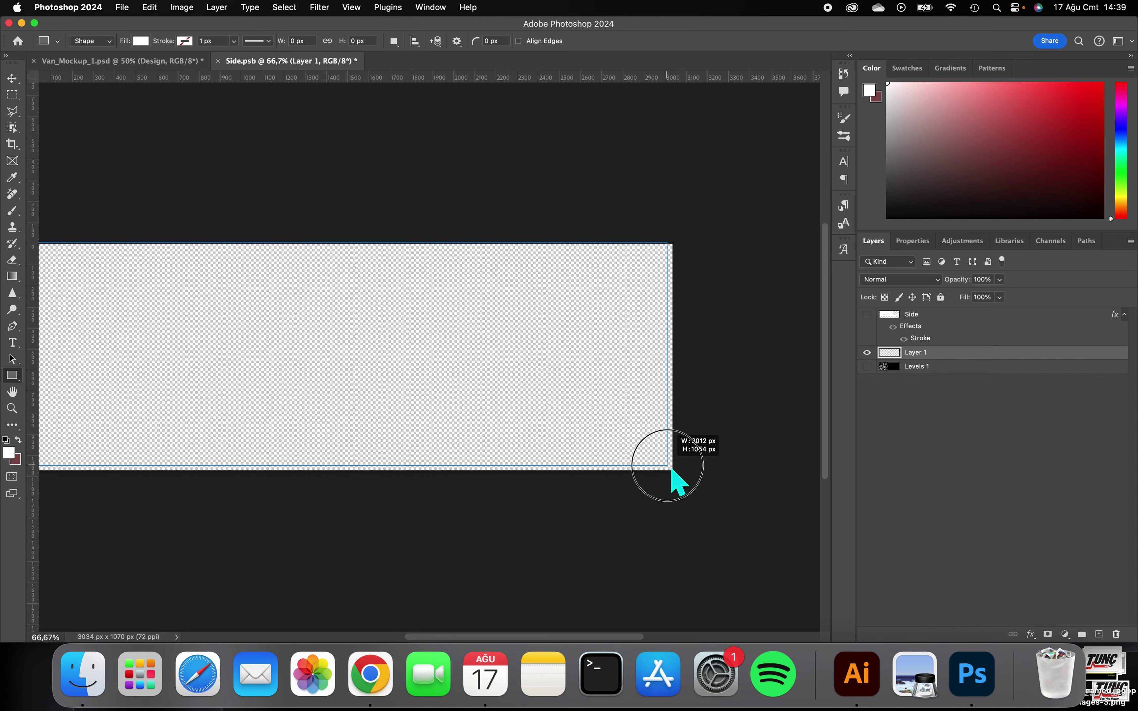
drag(671, 469, 674, 471)
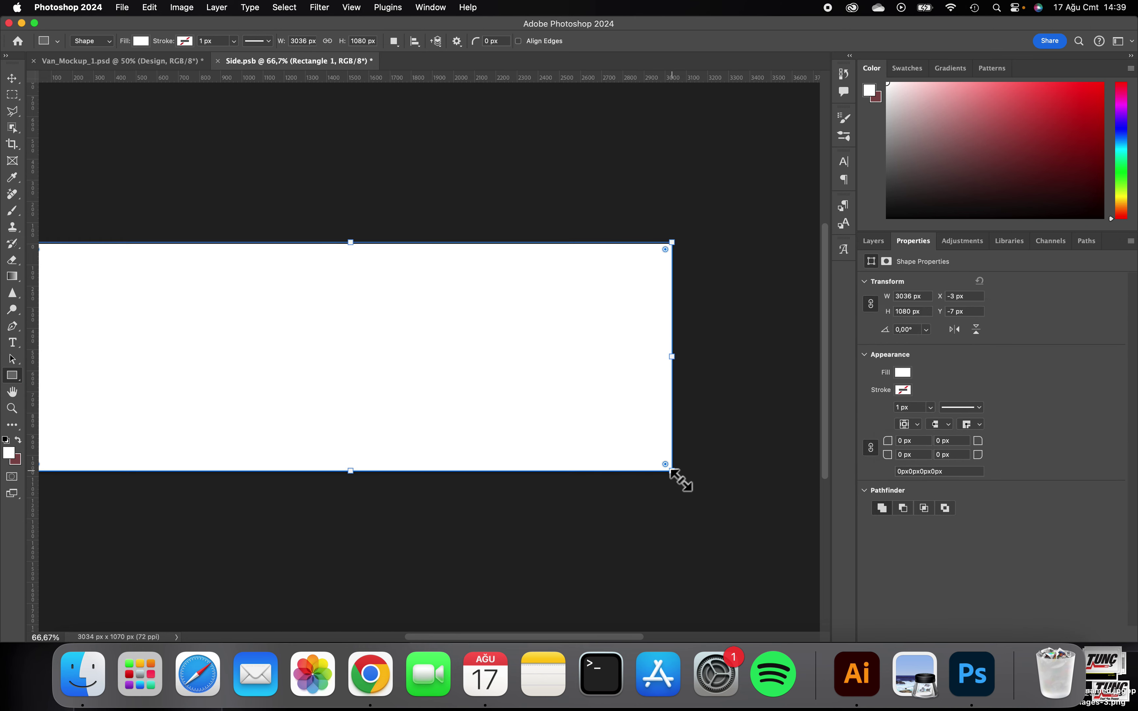
scroll(612, 459, left, 5)
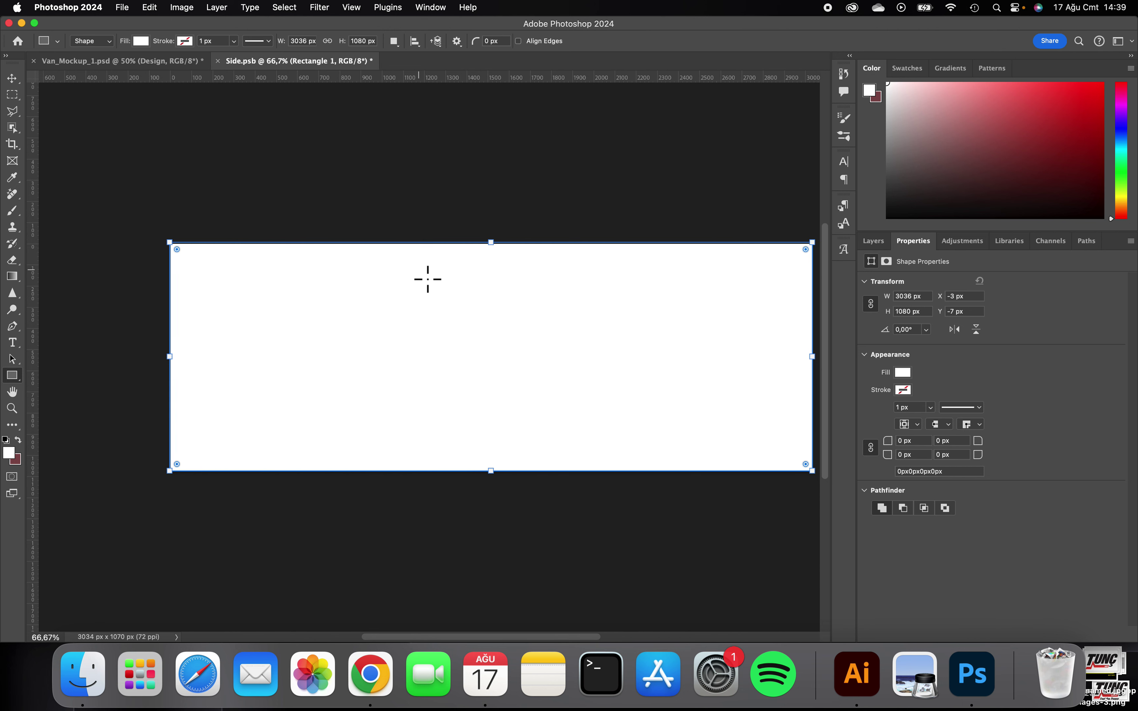
scroll(426, 277, right, 3)
scroll(427, 279, down, 1)
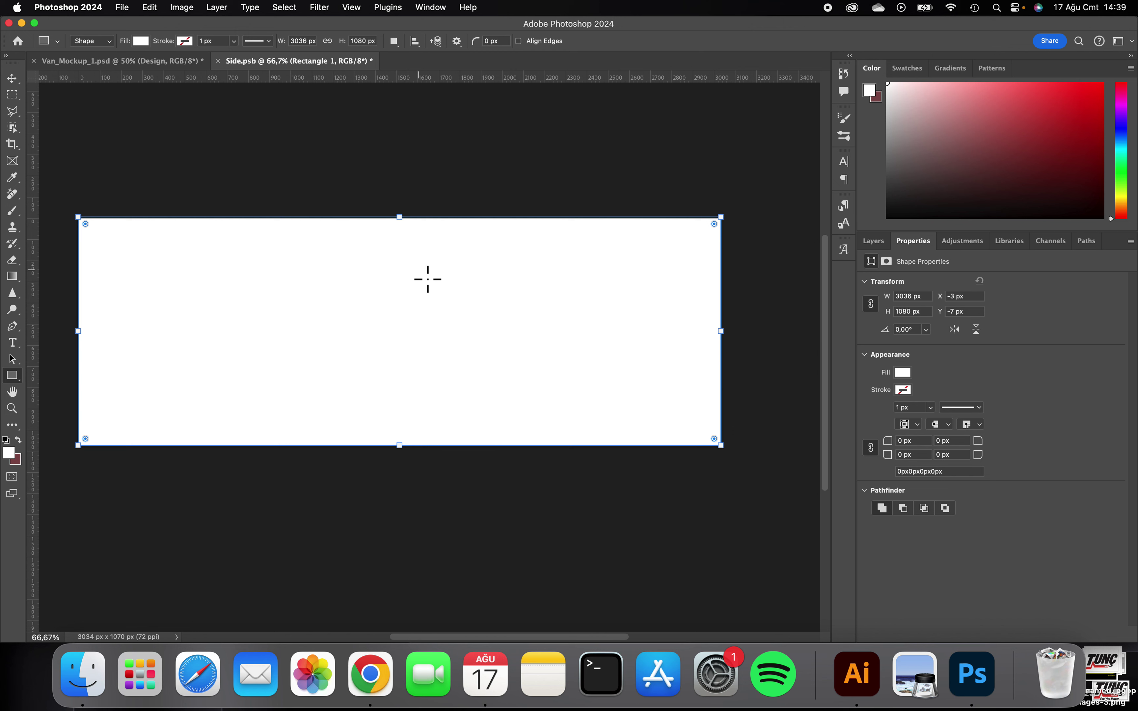
drag(409, 228, 409, 229)
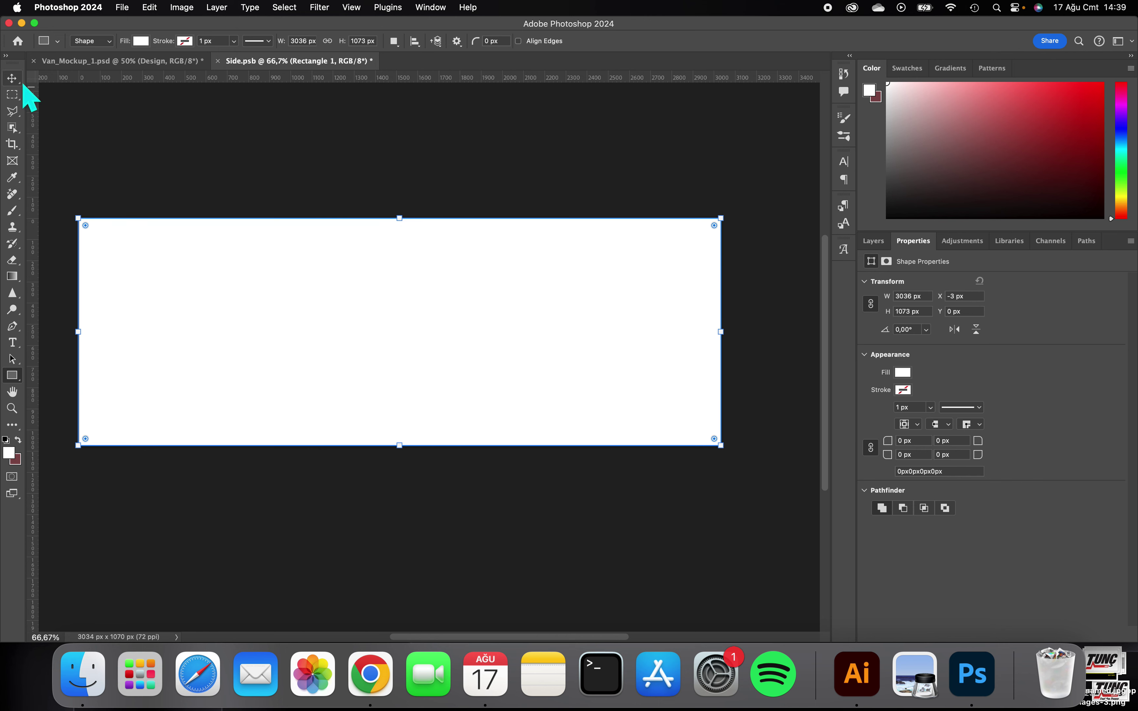
key(v)
click(186, 153)
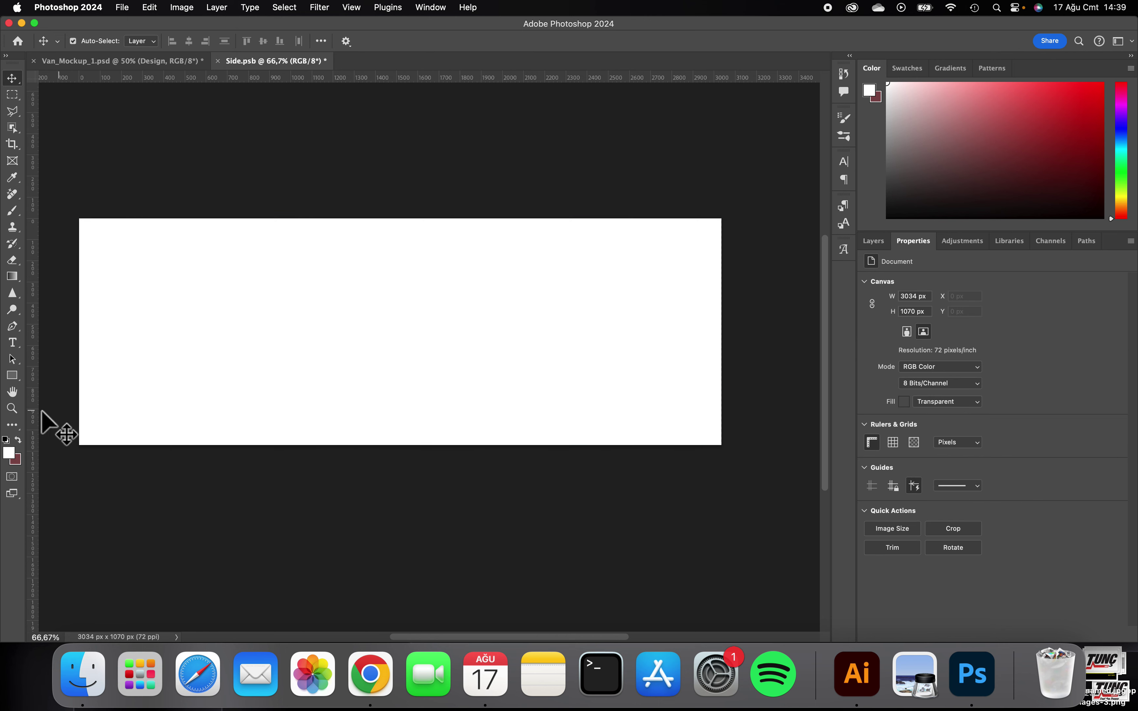
- Draw a red Pen shape from the top-left corner with a curved edge along the bottom
click(12, 325)
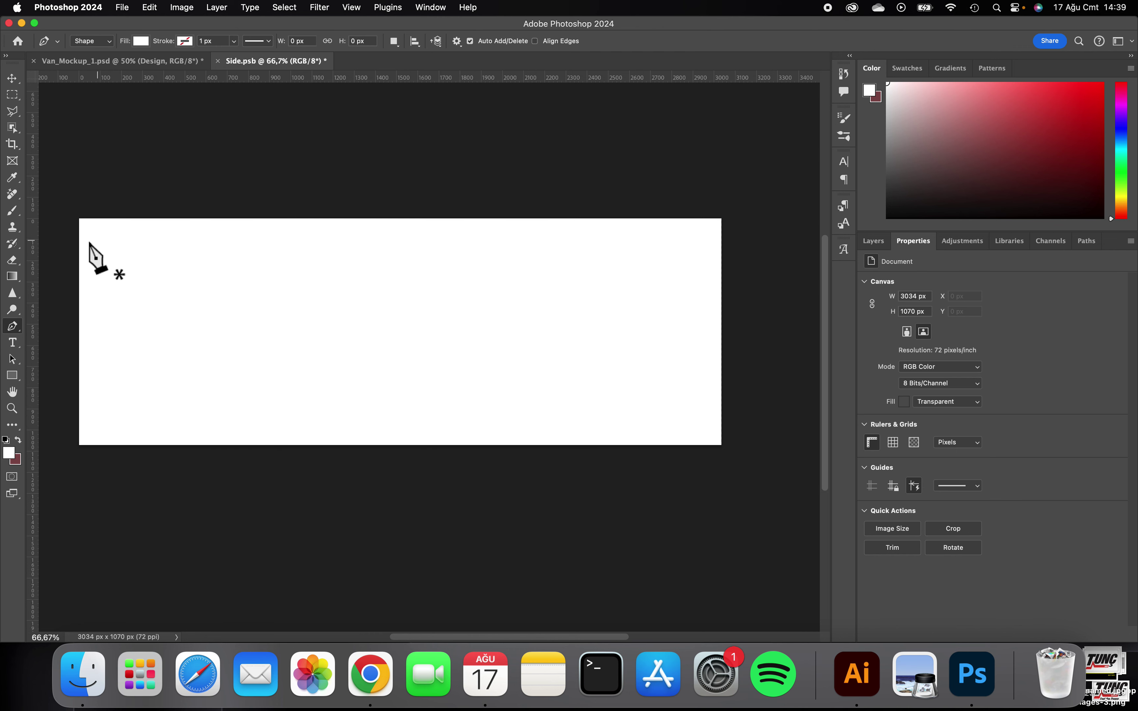
click(1102, 96)
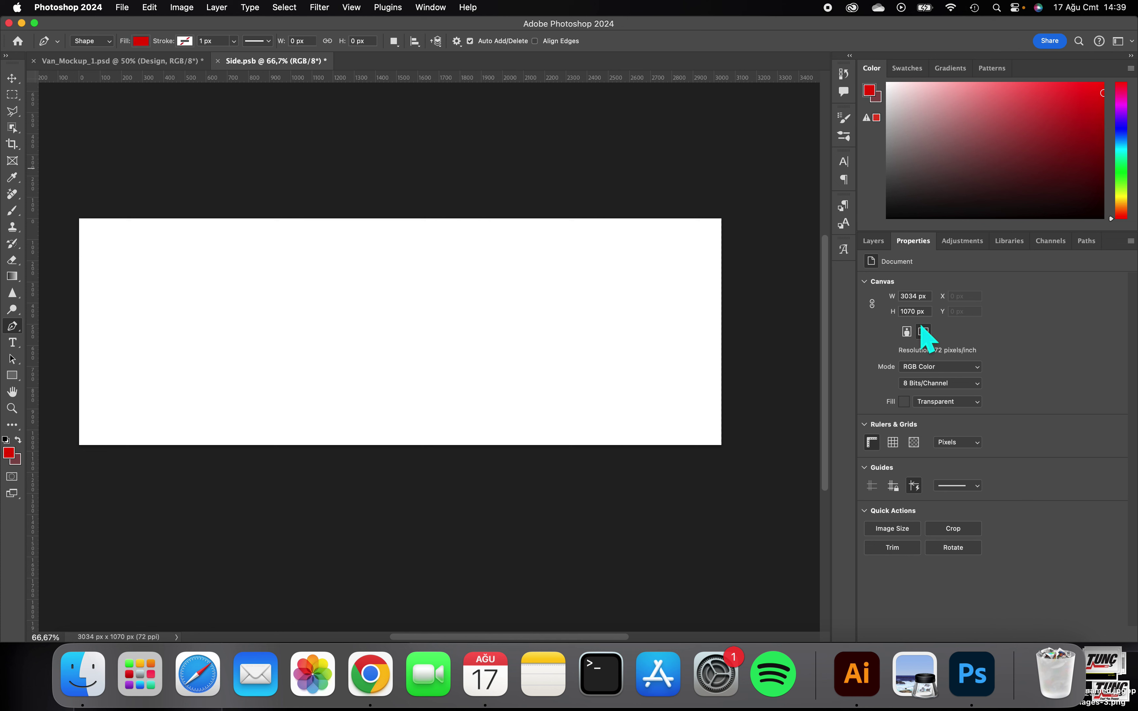
click(80, 218)
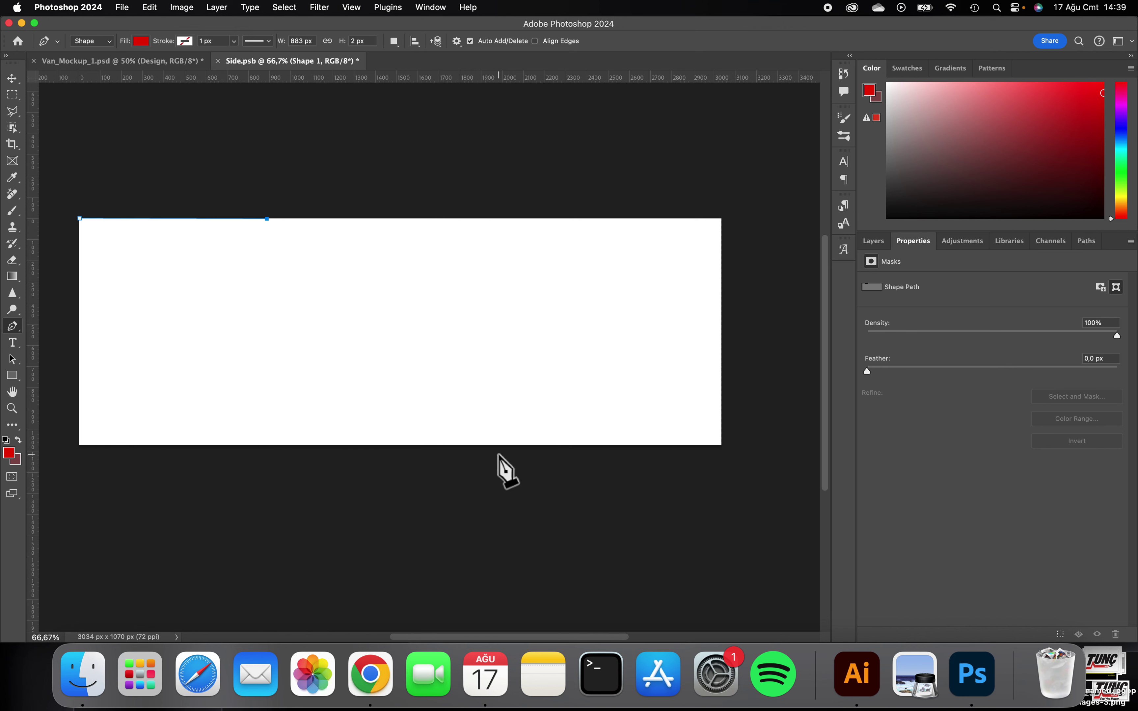
drag(484, 445, 663, 449)
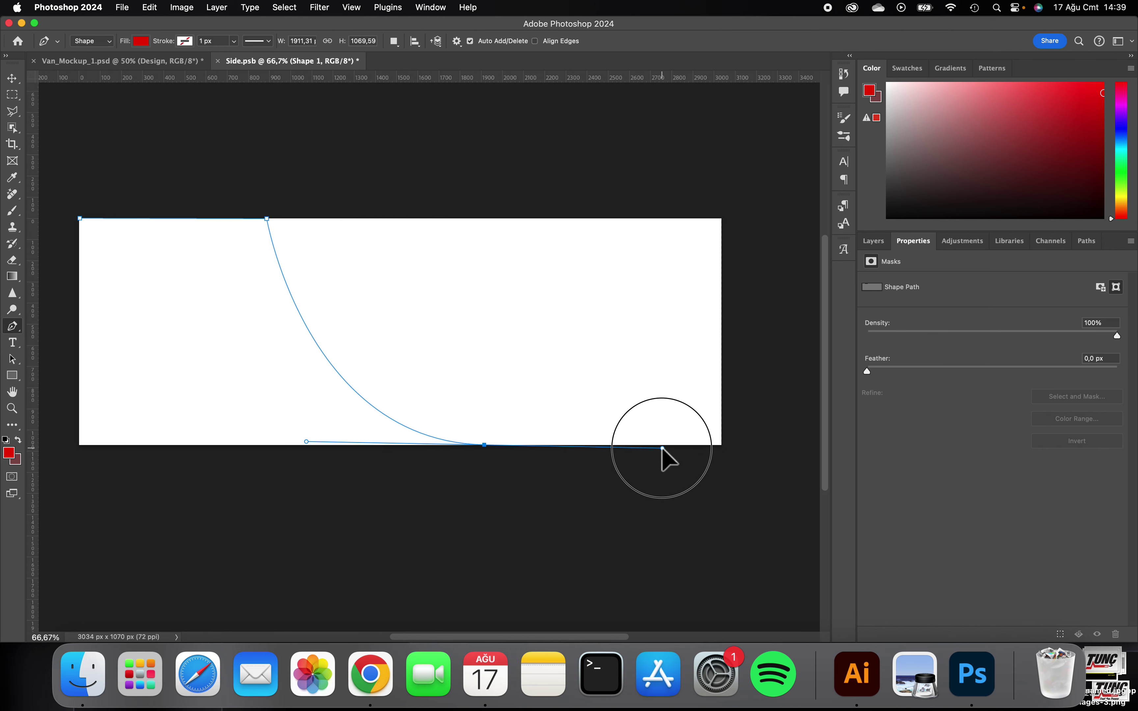
drag(662, 449, 660, 445)
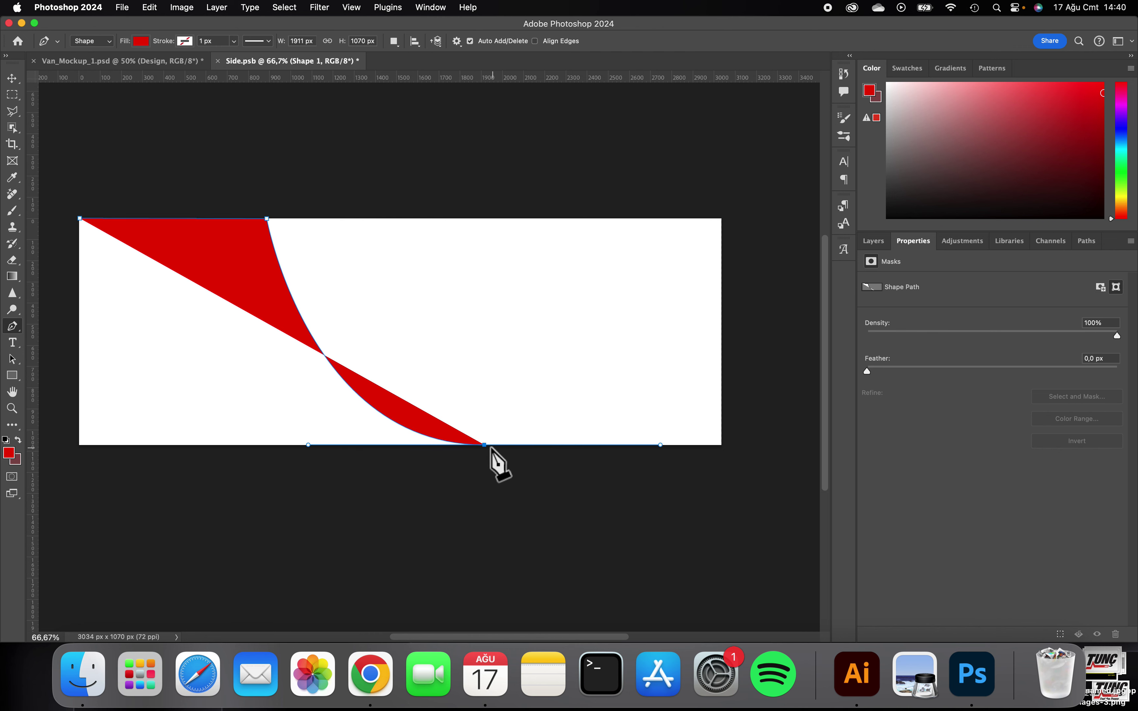
click(78, 445)
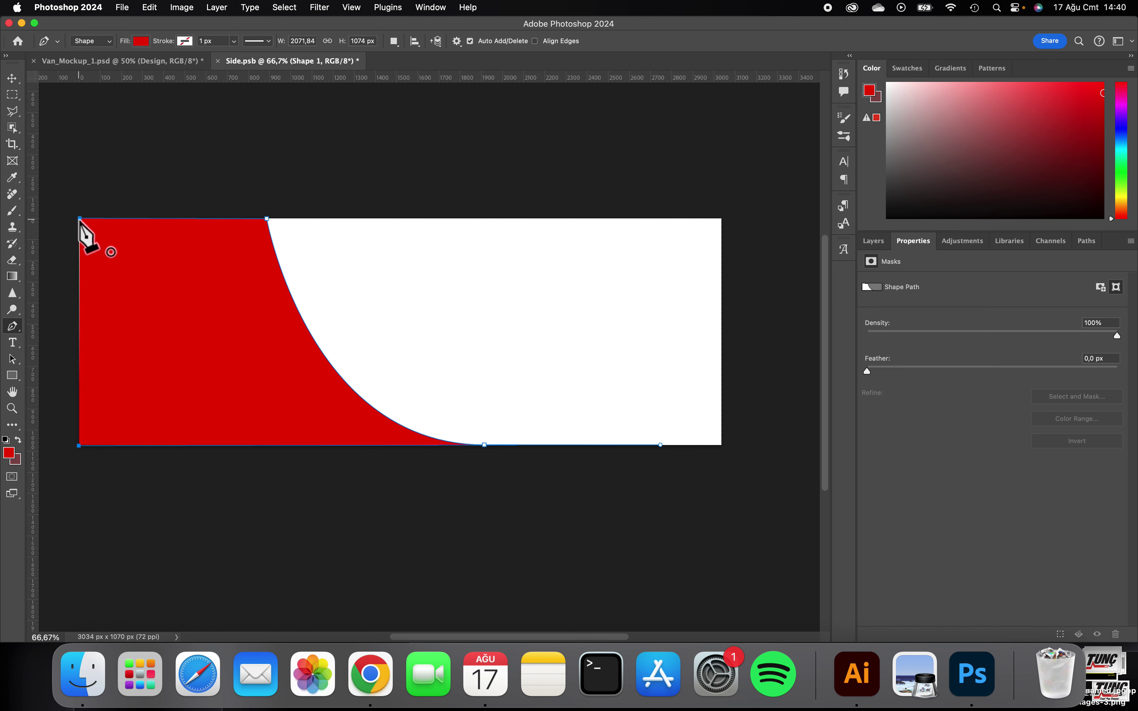
- Commit the red shape and close the Side.psb document
click(12, 78)
click(178, 135)
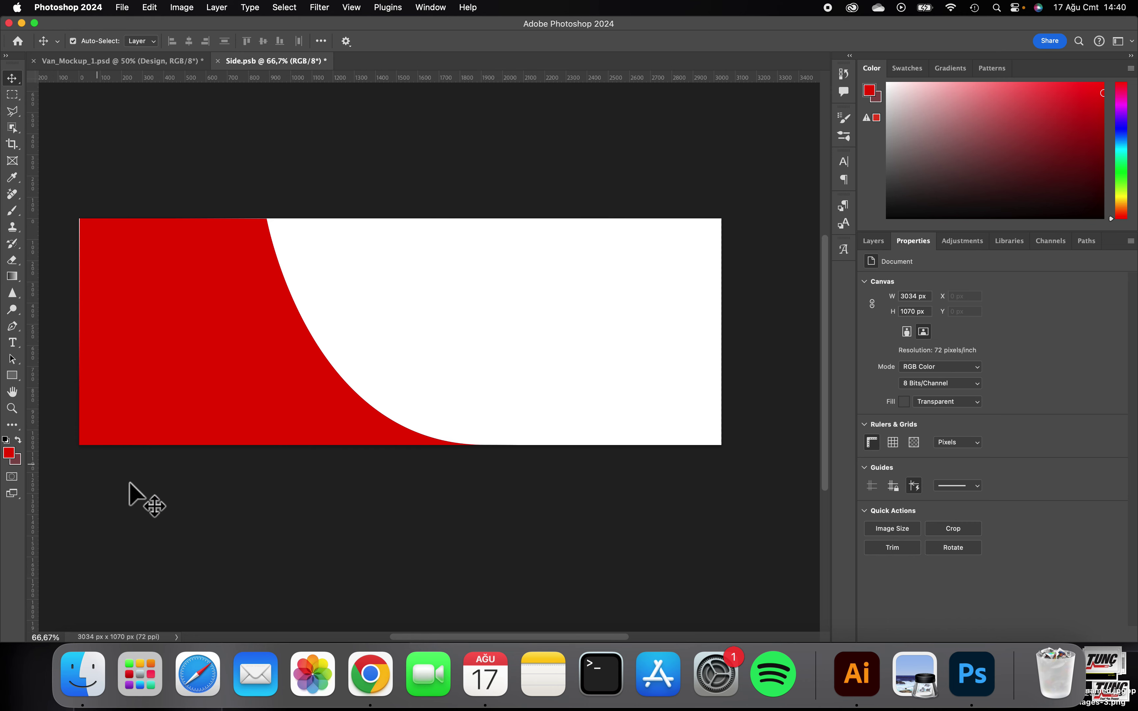
click(217, 61)
- Save the Side.psb changes and check the red wrap in the van mockup's layers
key(Return)
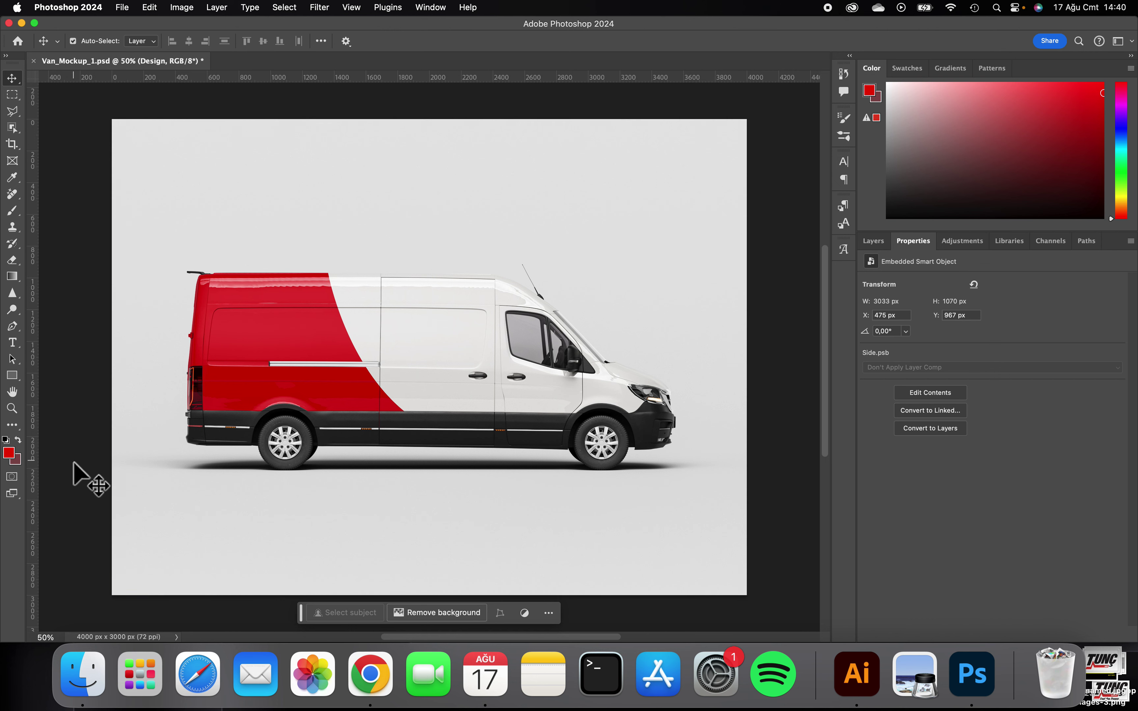
click(879, 243)
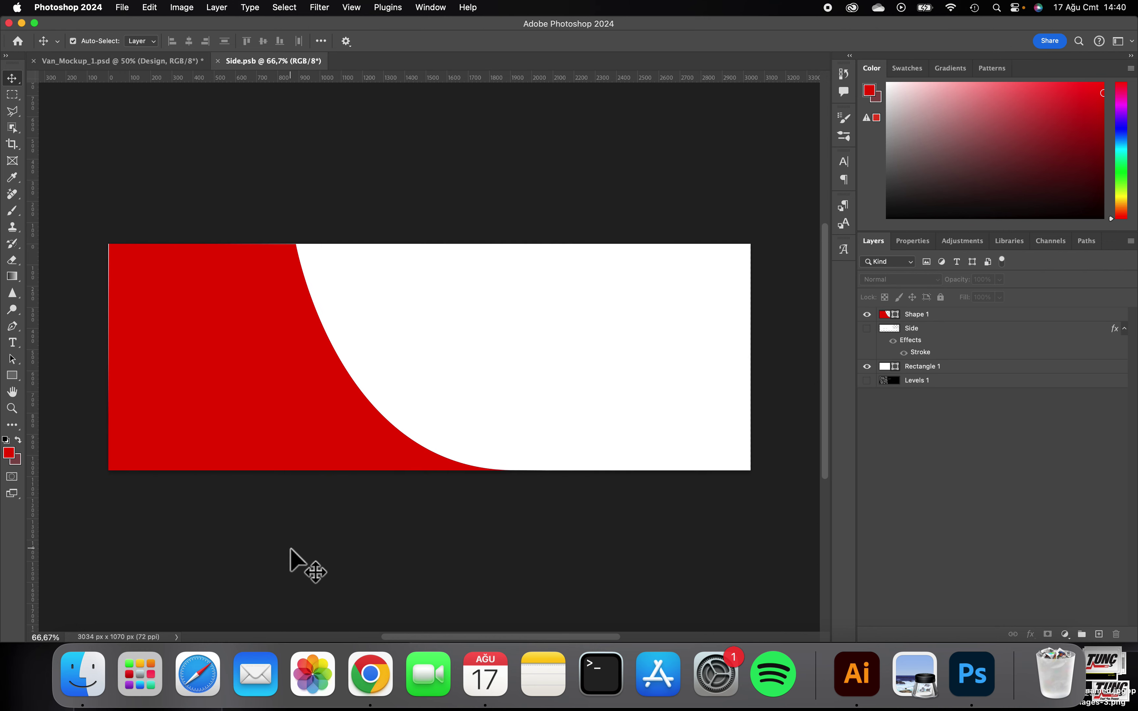
click(90, 696)
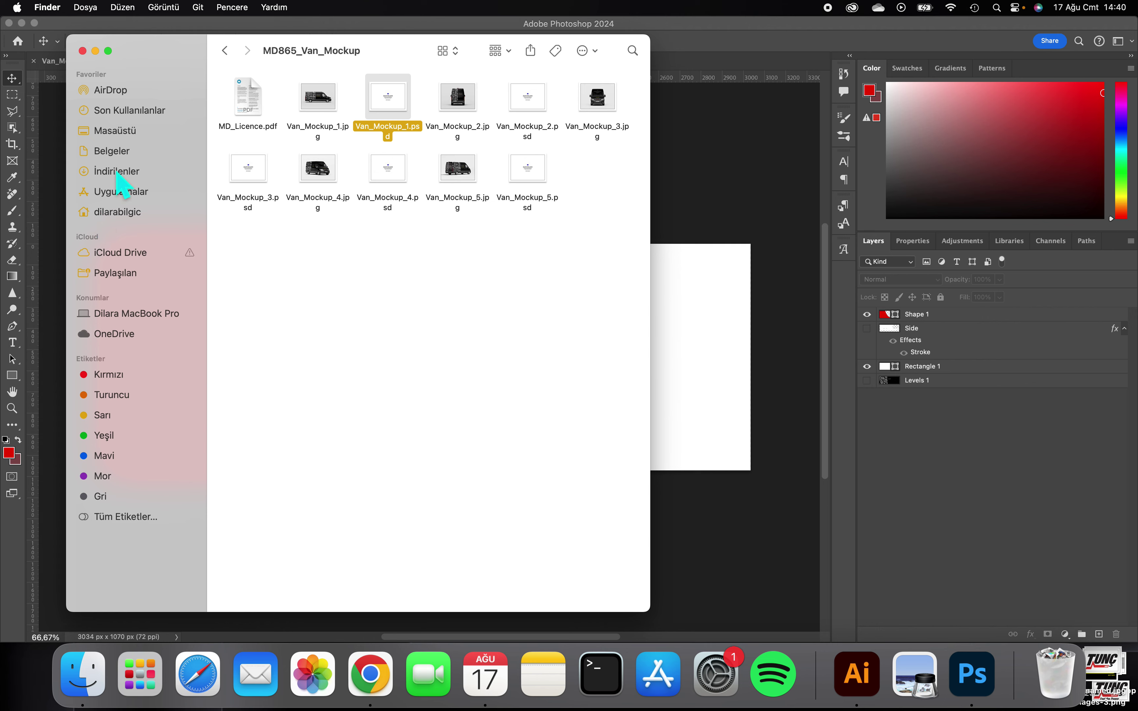
- Drag siyah logotype.pdf from Desktop › volkan akü teslim › amblem-logotype türleri onto the side design
click(116, 172)
click(139, 132)
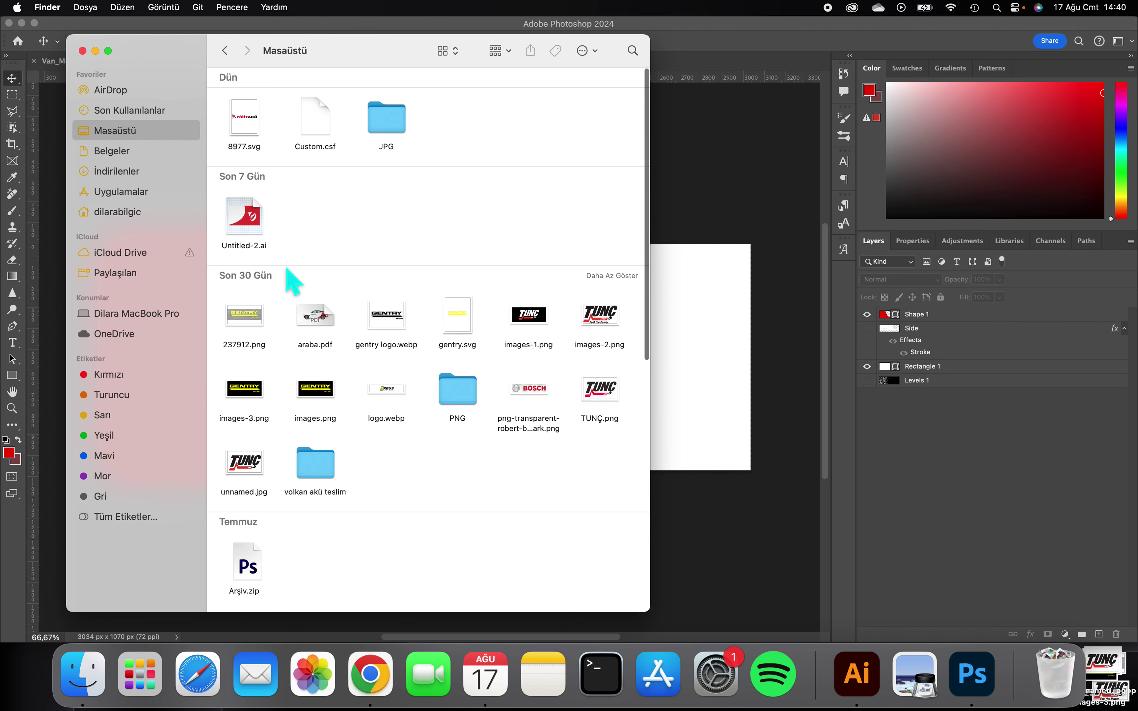
double_click(317, 464)
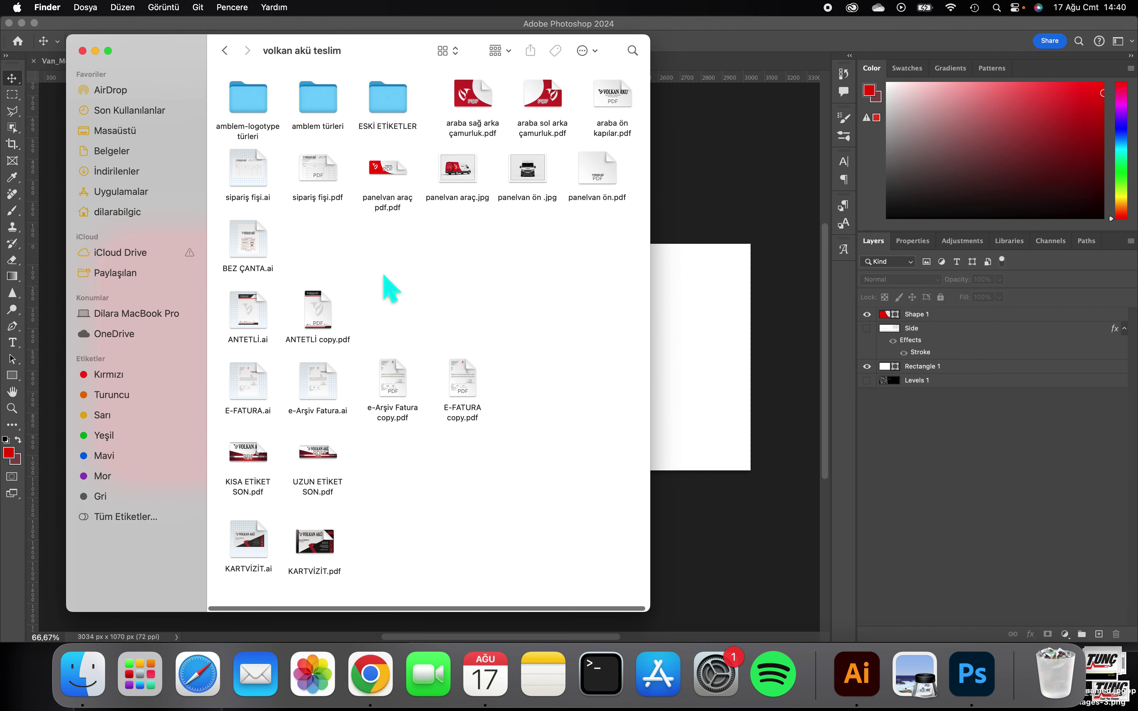
double_click(259, 93)
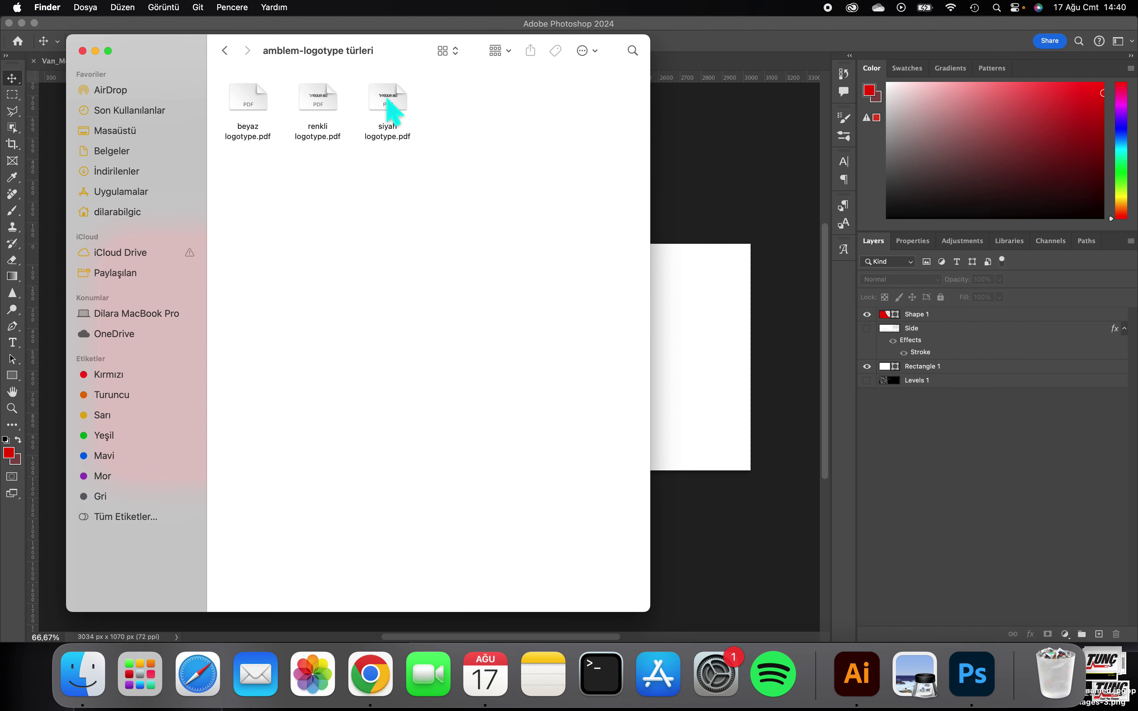
drag(388, 109, 729, 313)
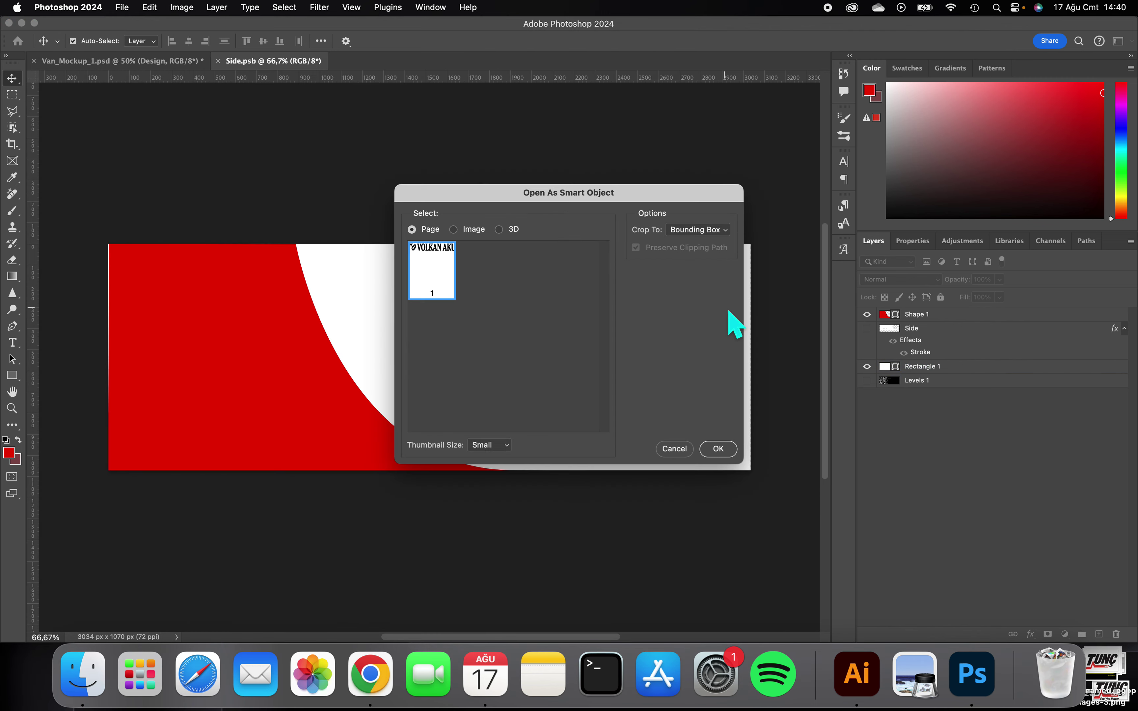
- Place the black VOLKAN AKÜ logotype enlarged to about 131% and save Side.psb
click(717, 449)
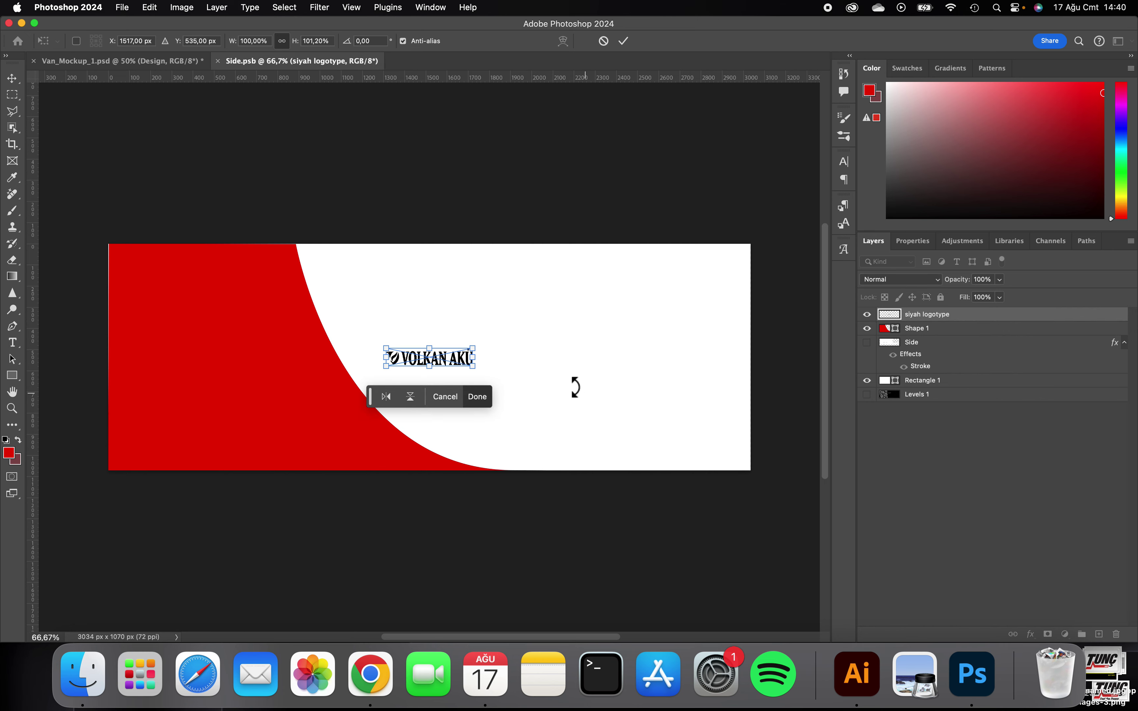
mouse_move(475, 363)
mouse_down()
mouse_move(480, 372)
mouse_move(465, 332)
mouse_up()
click(625, 42)
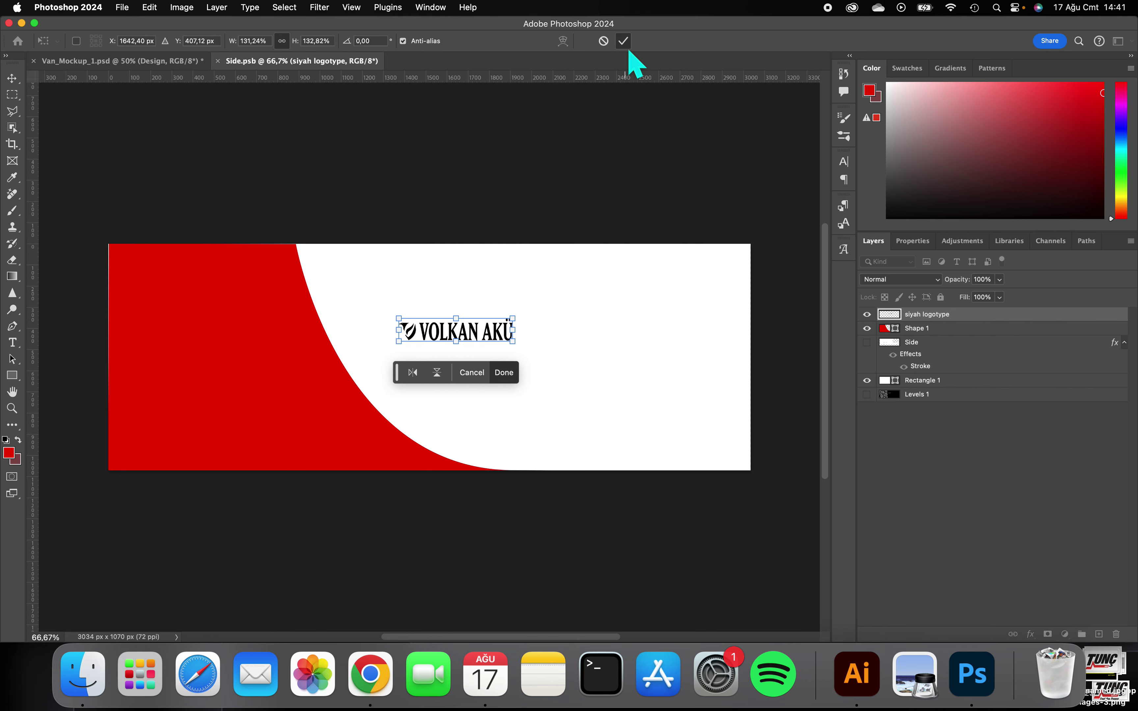
click(217, 61)
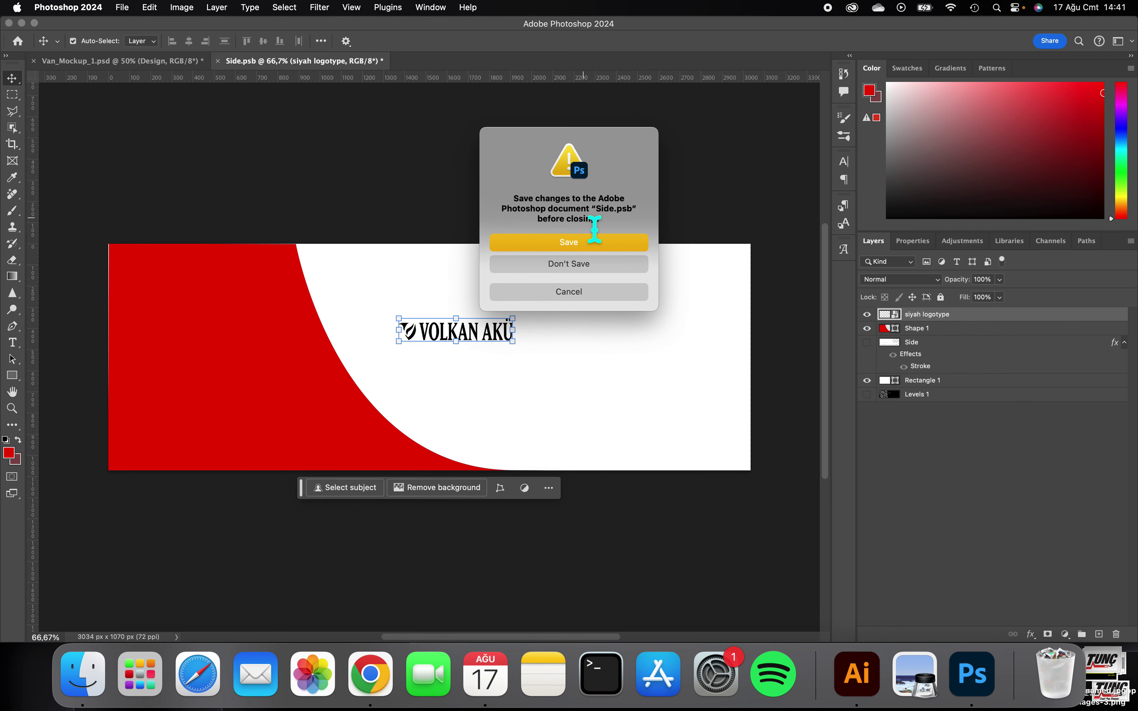
click(581, 243)
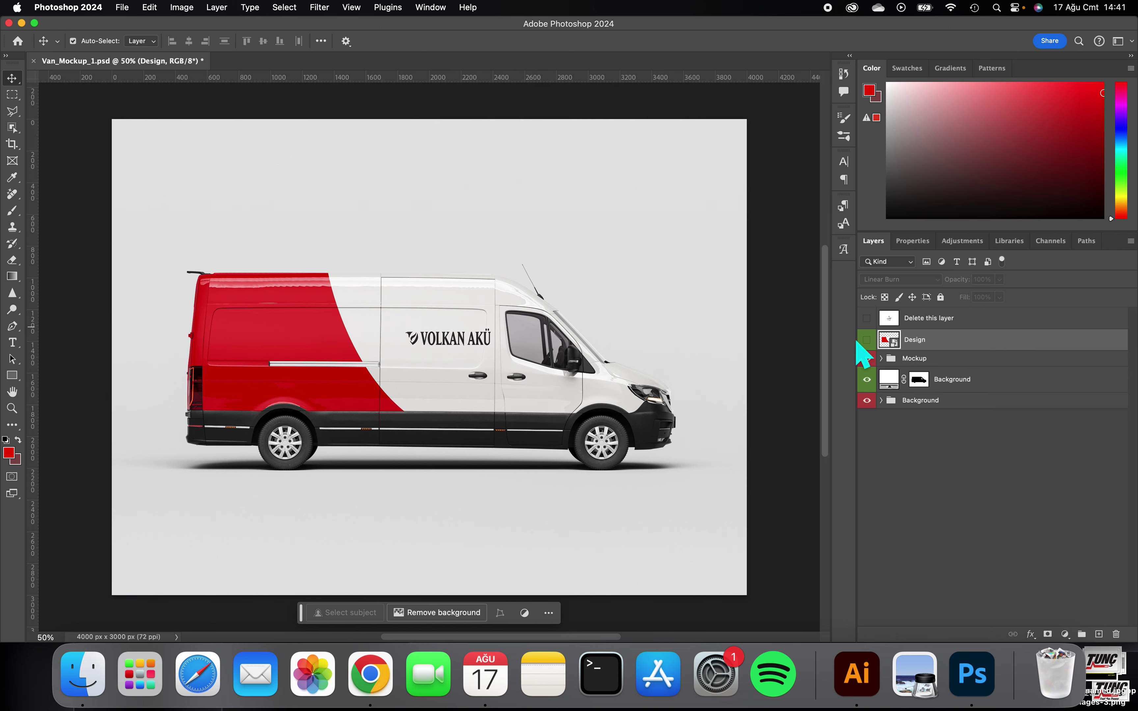
- Nudge the VOLKAN AKÜ logotype left twice, saving the Design smart object after each nudge
double_click(891, 339)
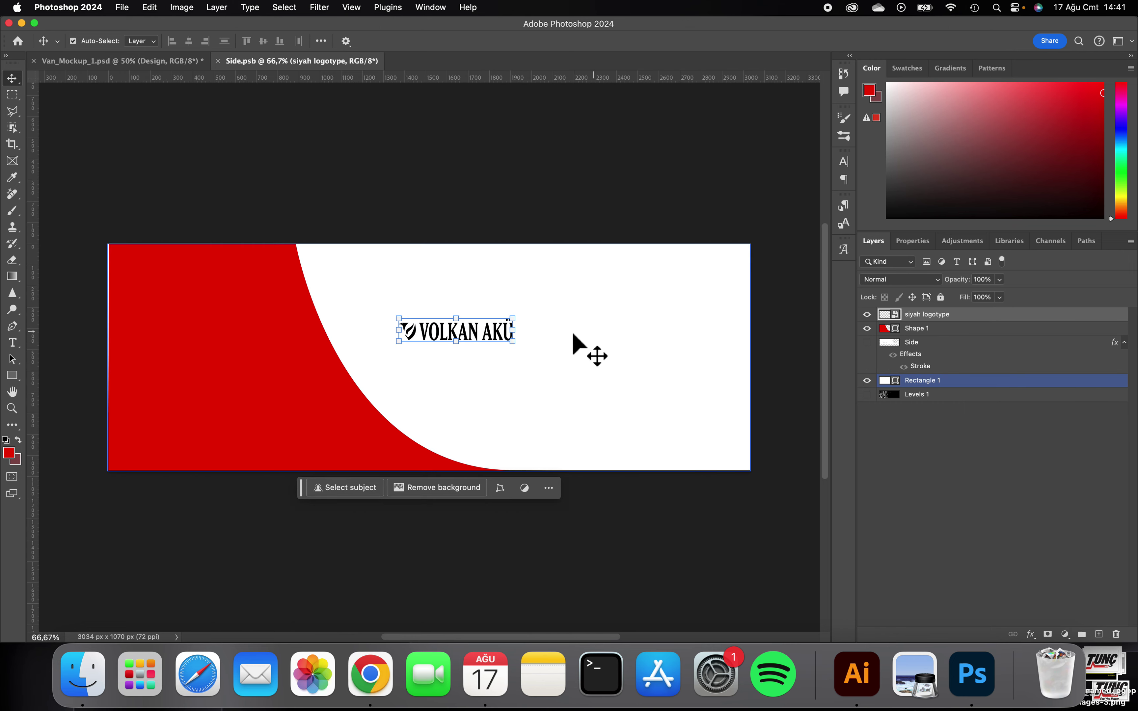
click(501, 332)
key(Left)
key(Left)
key(Left)
key(Left)
key(Left)
key(Left)
key(Left)
key(Left)
key(Left)
key(Left)
key(Left)
key(Left)
key(Left)
key(Left)
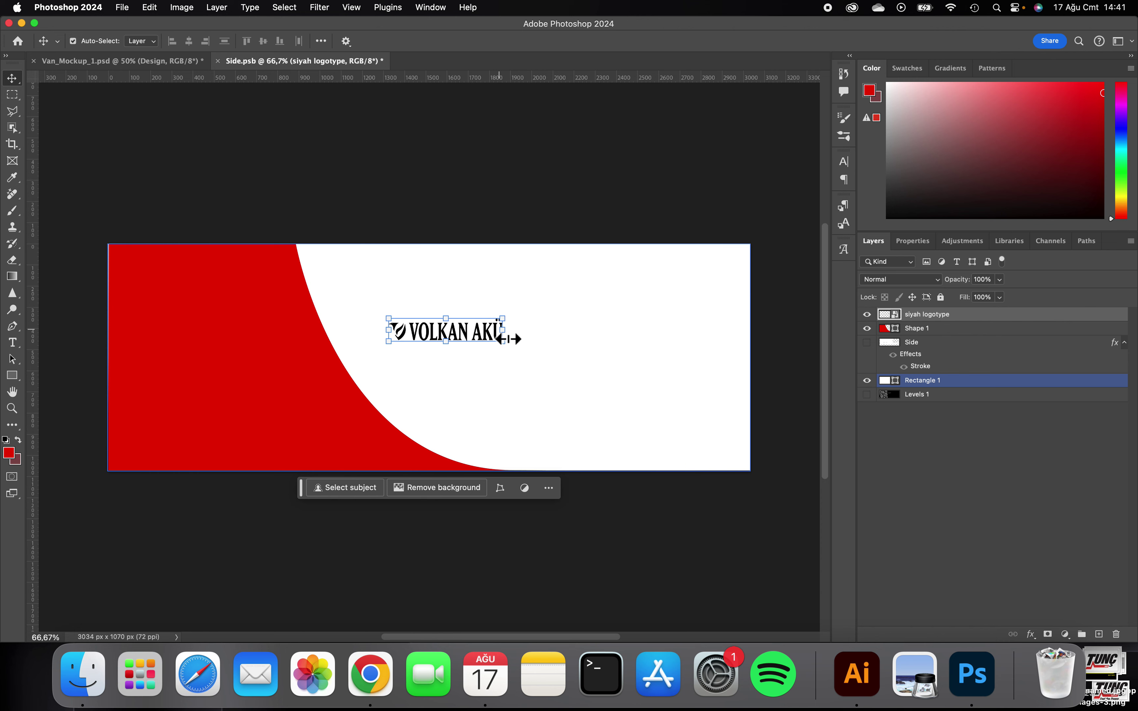
click(217, 61)
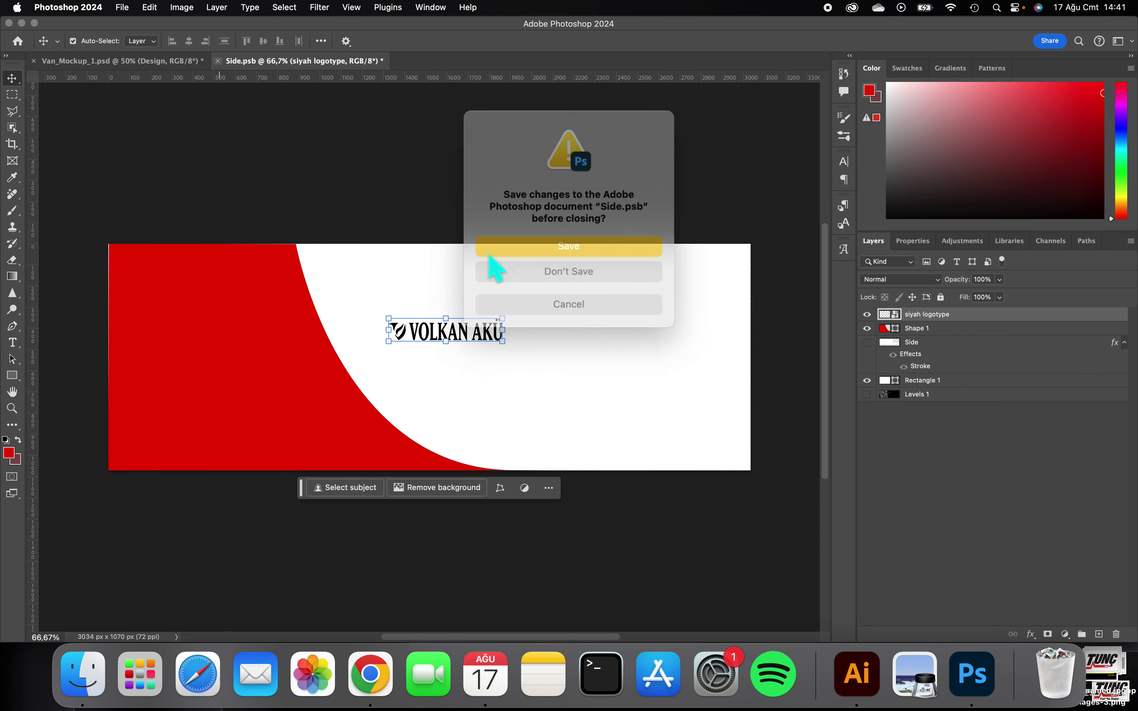
click(567, 244)
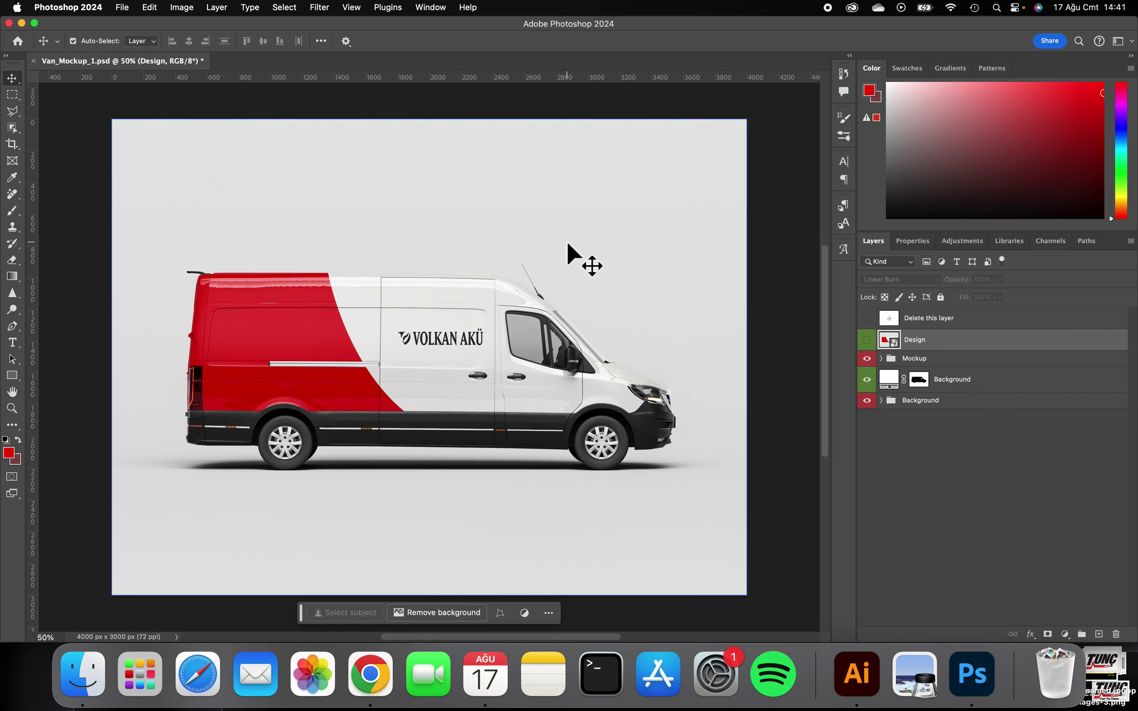
double_click(889, 339)
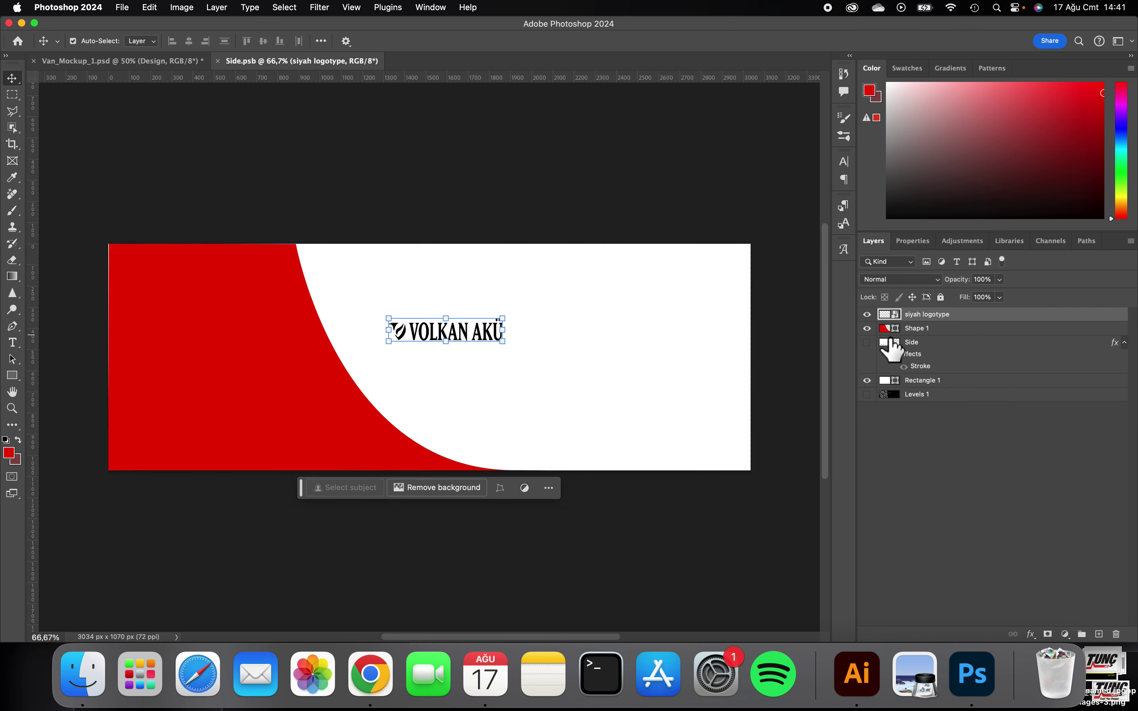
key(Left)
key(Left)
key(Left)
key(Left)
key(Left)
key(Left)
key(Left)
key(Left)
key(Left)
key(Left)
key(Left)
key(Left)
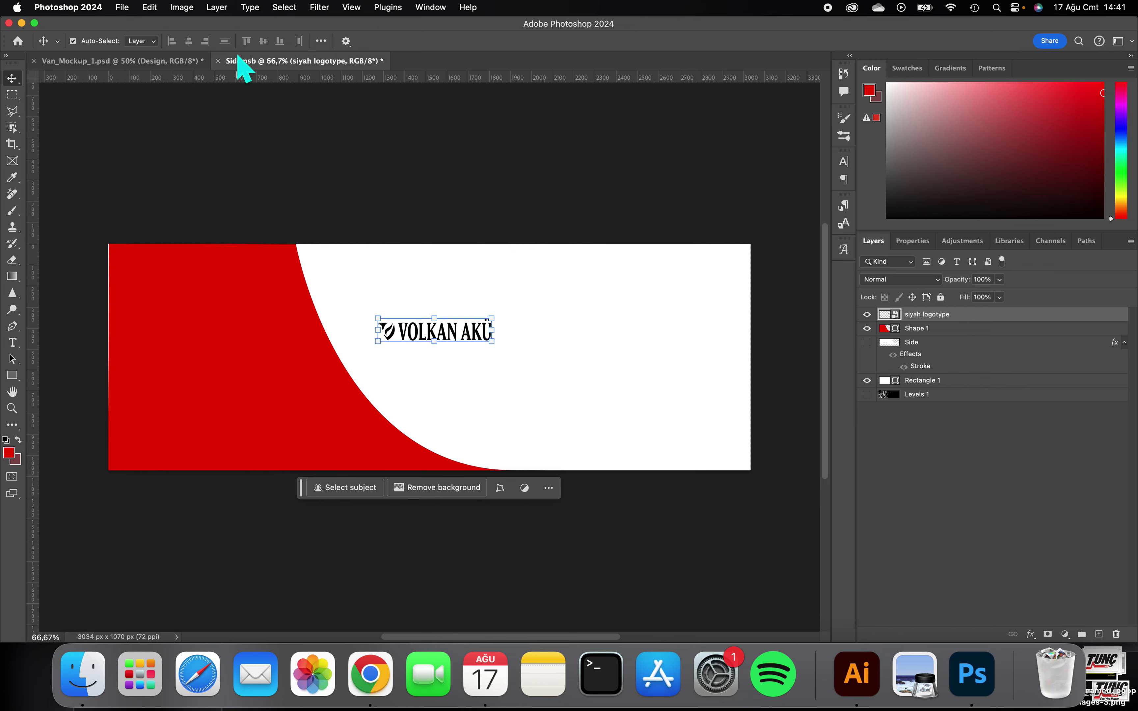
click(217, 61)
click(595, 248)
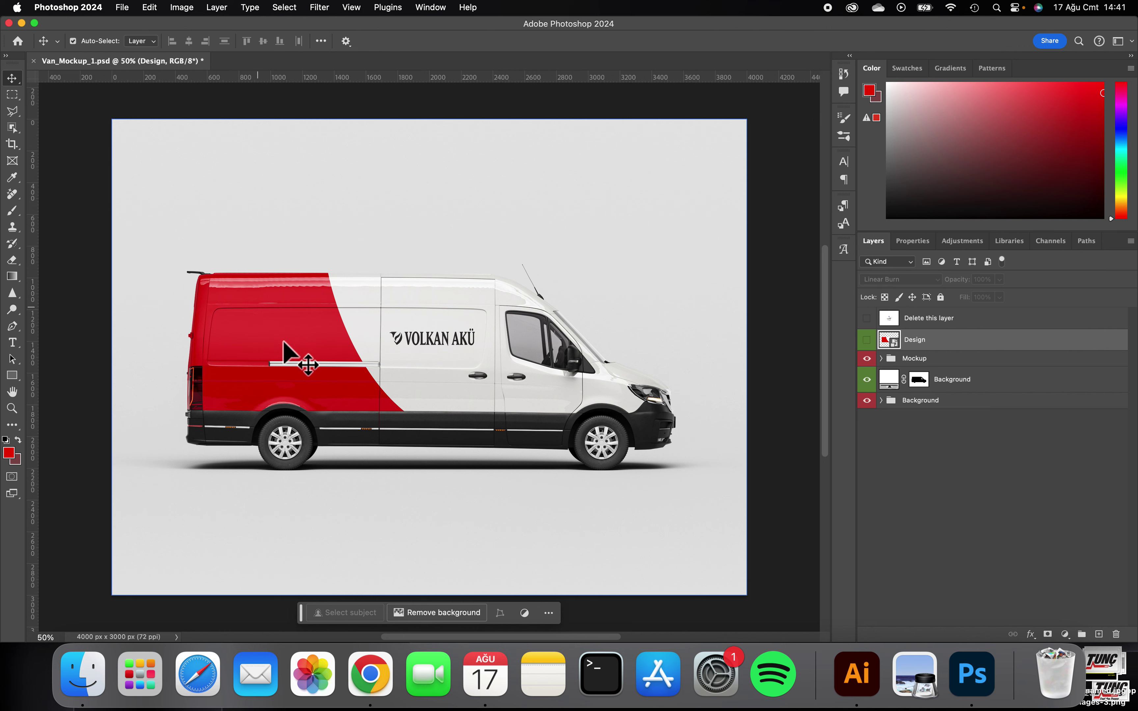
- Place beyaz amblem.pdf from the amblem türleri folder into the Design smart object
double_click(893, 340)
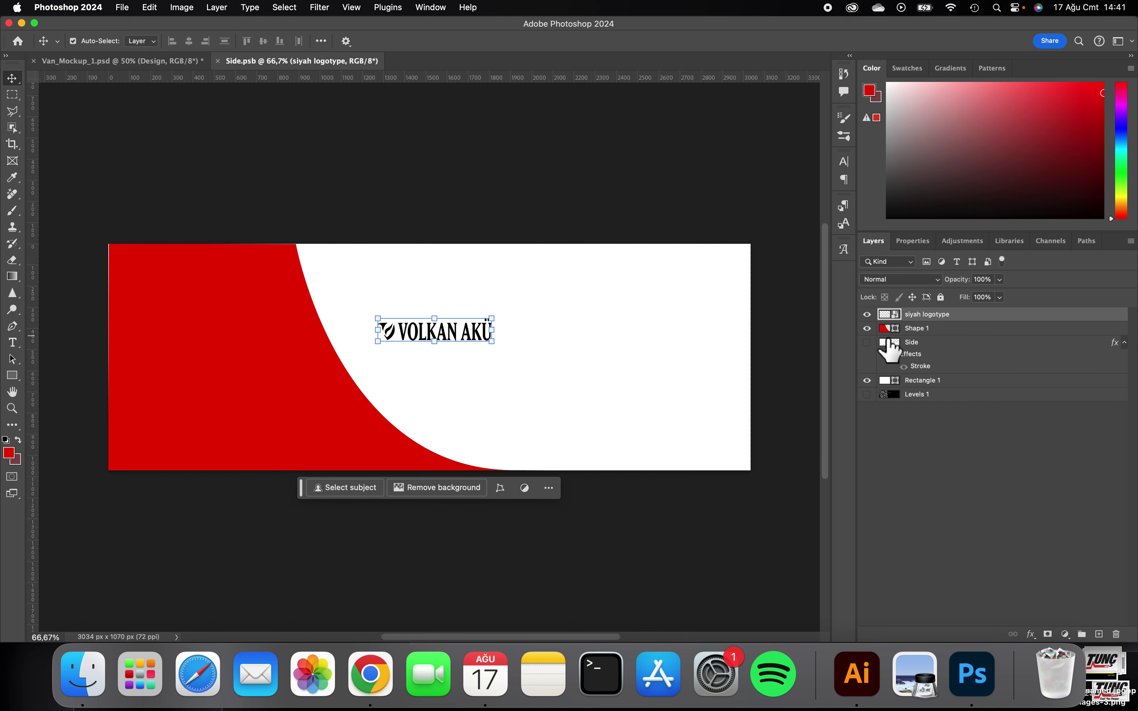
click(82, 673)
click(224, 50)
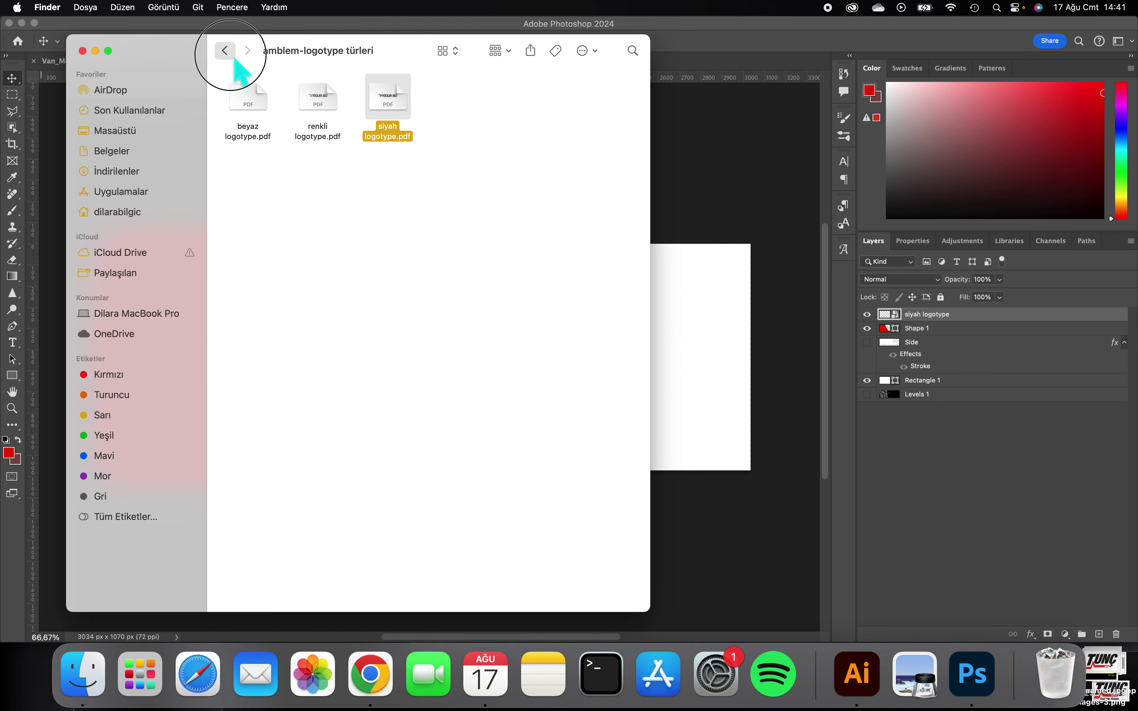
double_click(303, 105)
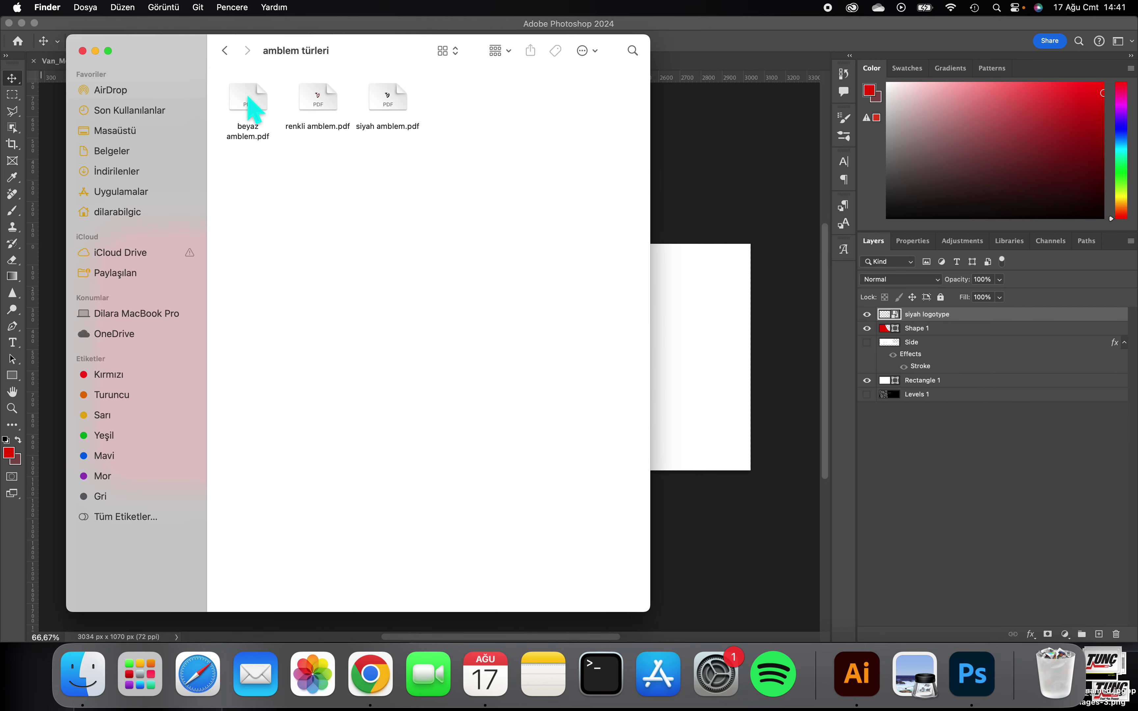
drag(247, 106, 719, 311)
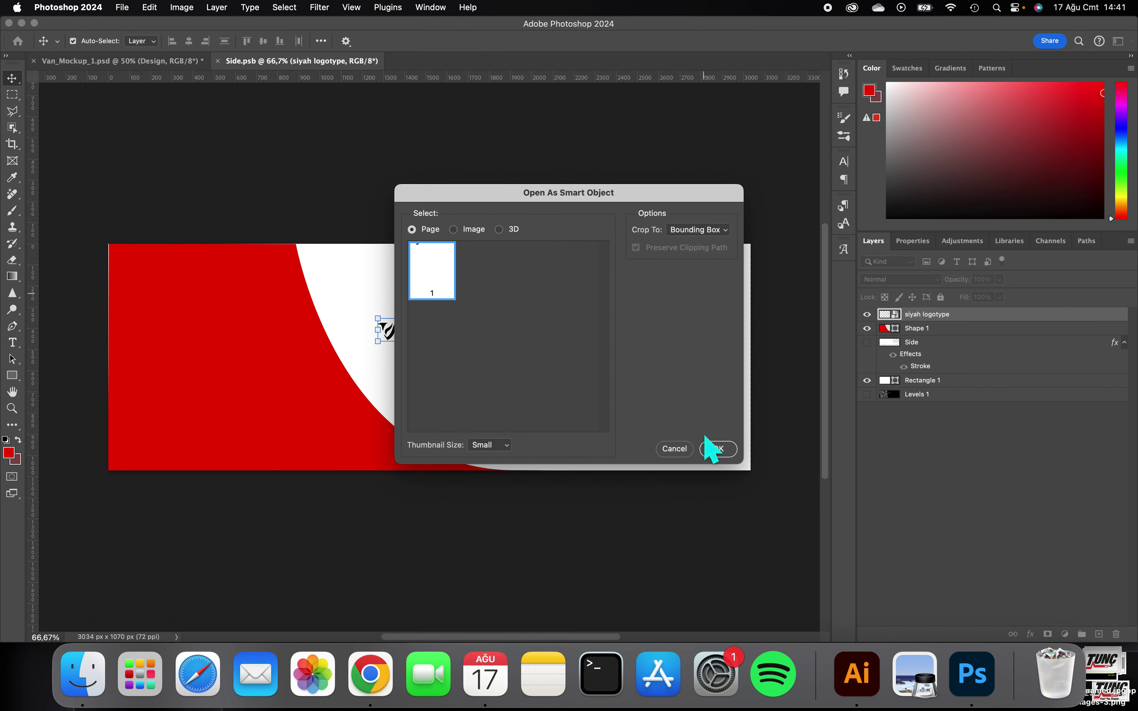
click(718, 449)
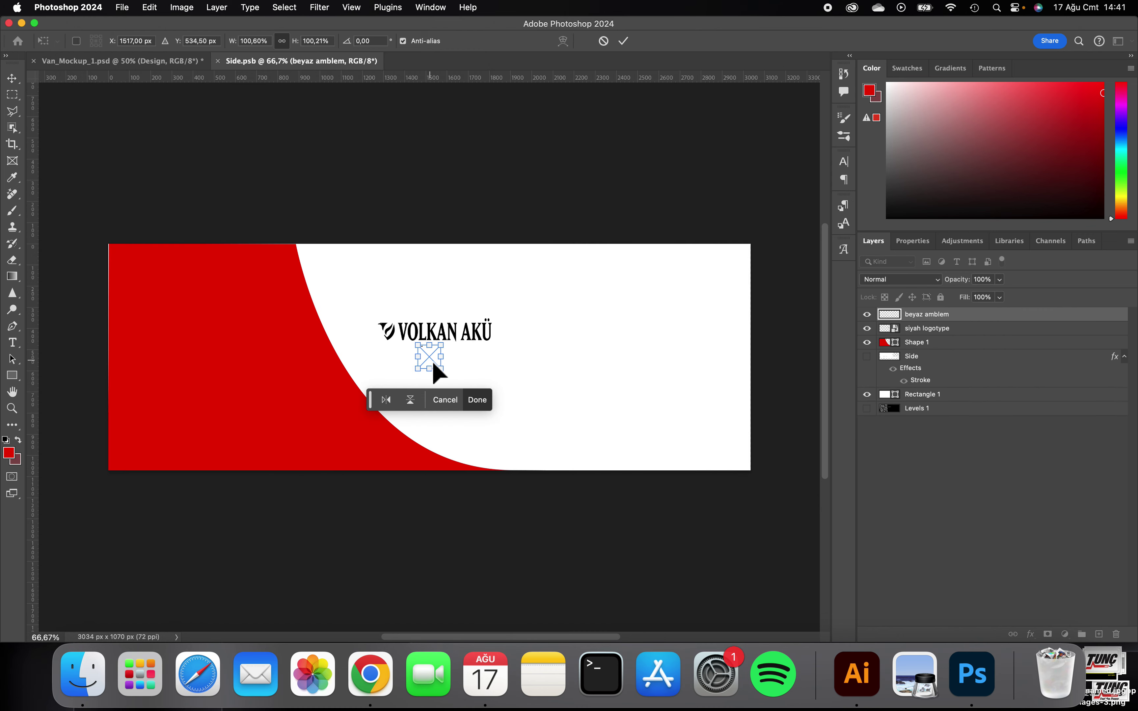
- Move the white emblem onto the red area at left, commit, and save Side.psb
drag(433, 366, 179, 315)
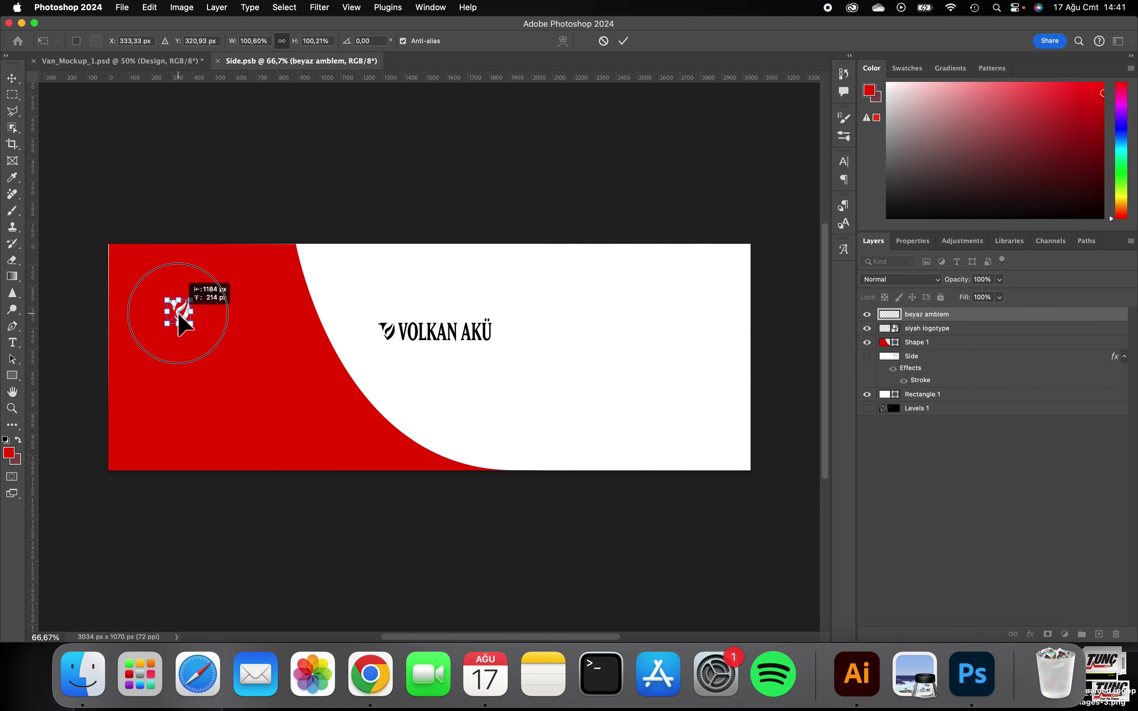
drag(178, 313, 288, 386)
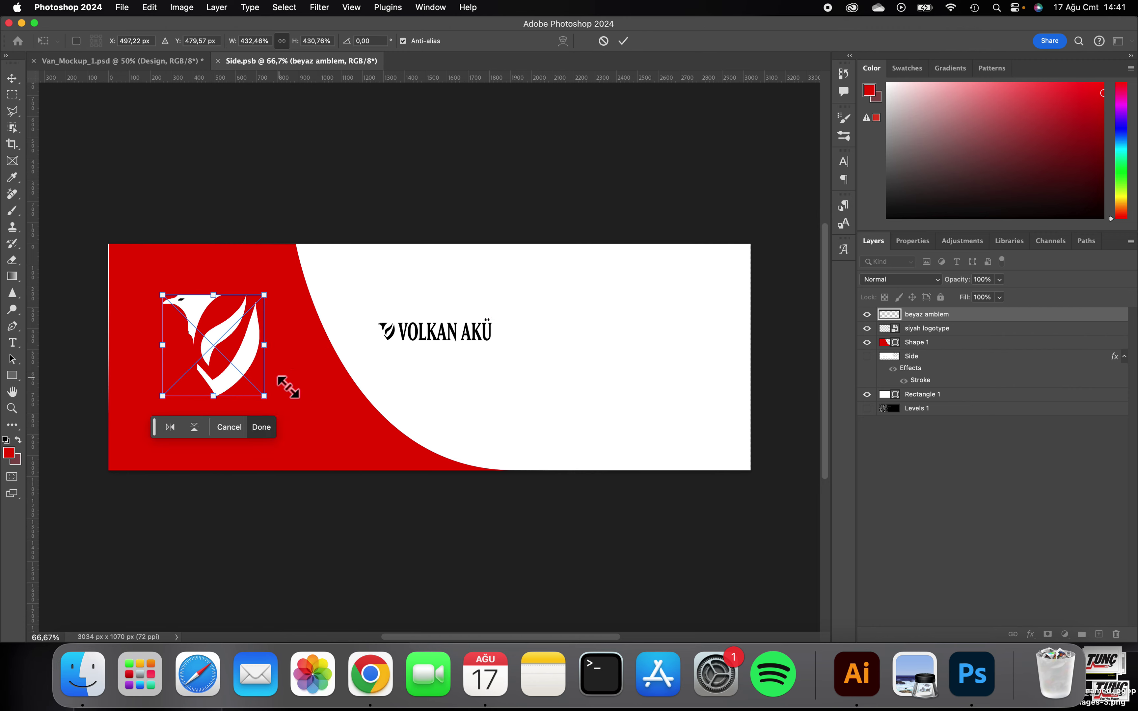
click(261, 427)
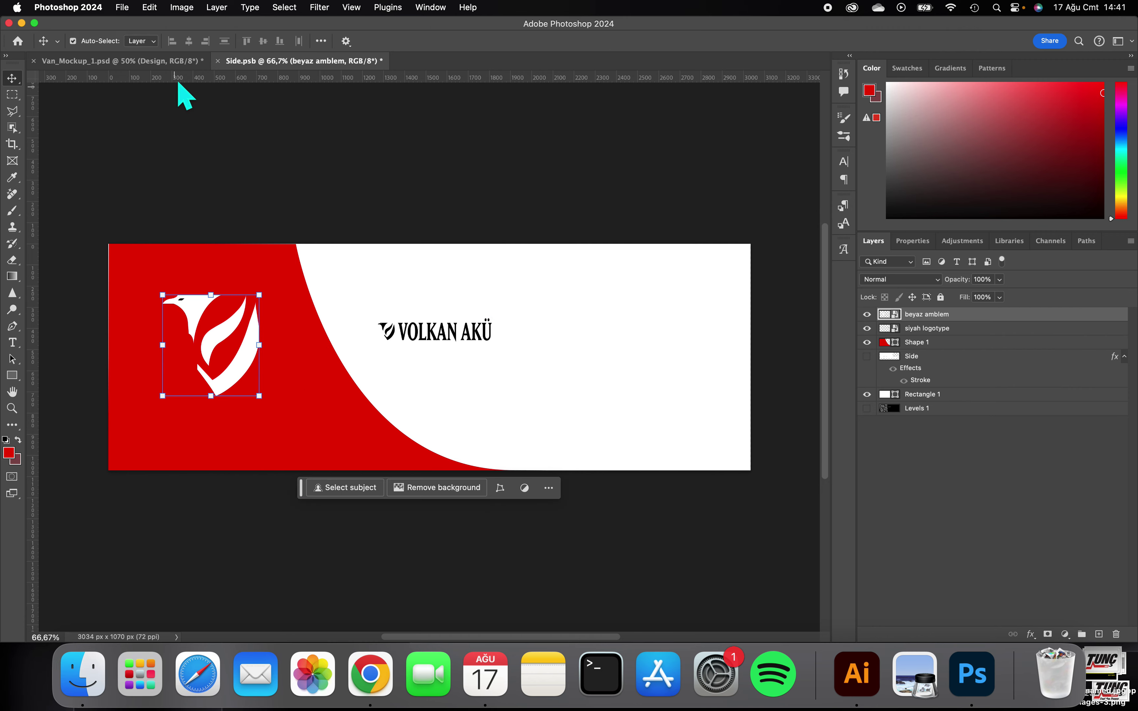
click(218, 61)
click(567, 243)
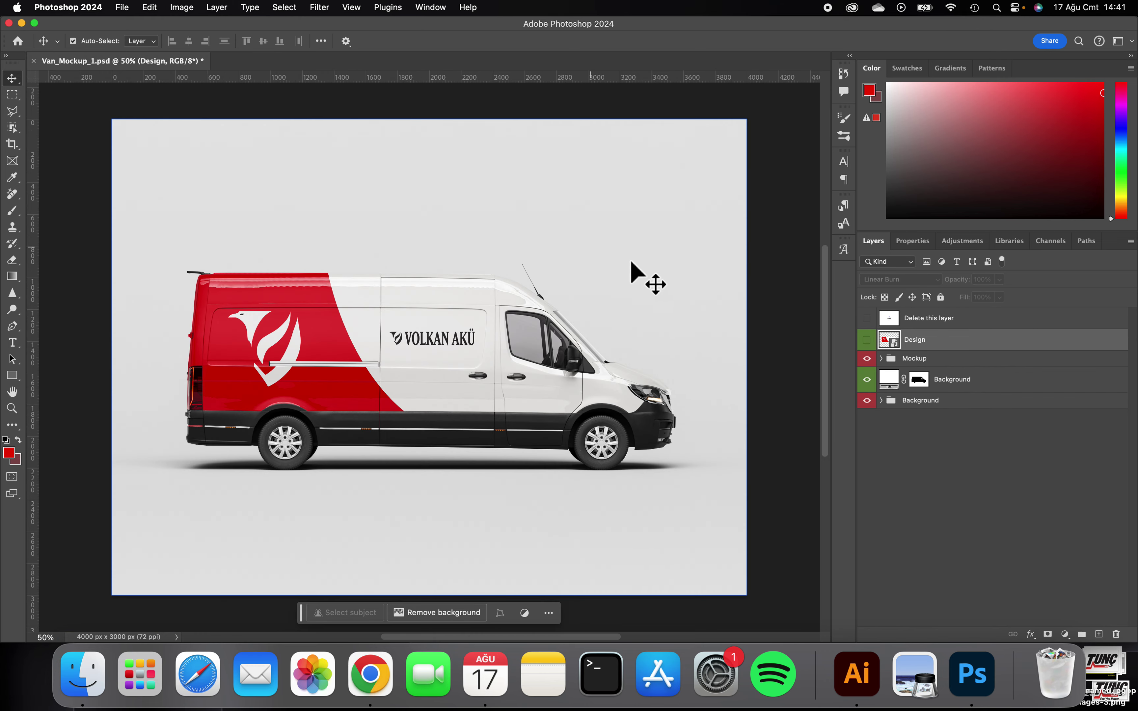
- Enlarge the white emblem on the red area, commit, and save Side.psb
double_click(889, 341)
drag(259, 295, 271, 288)
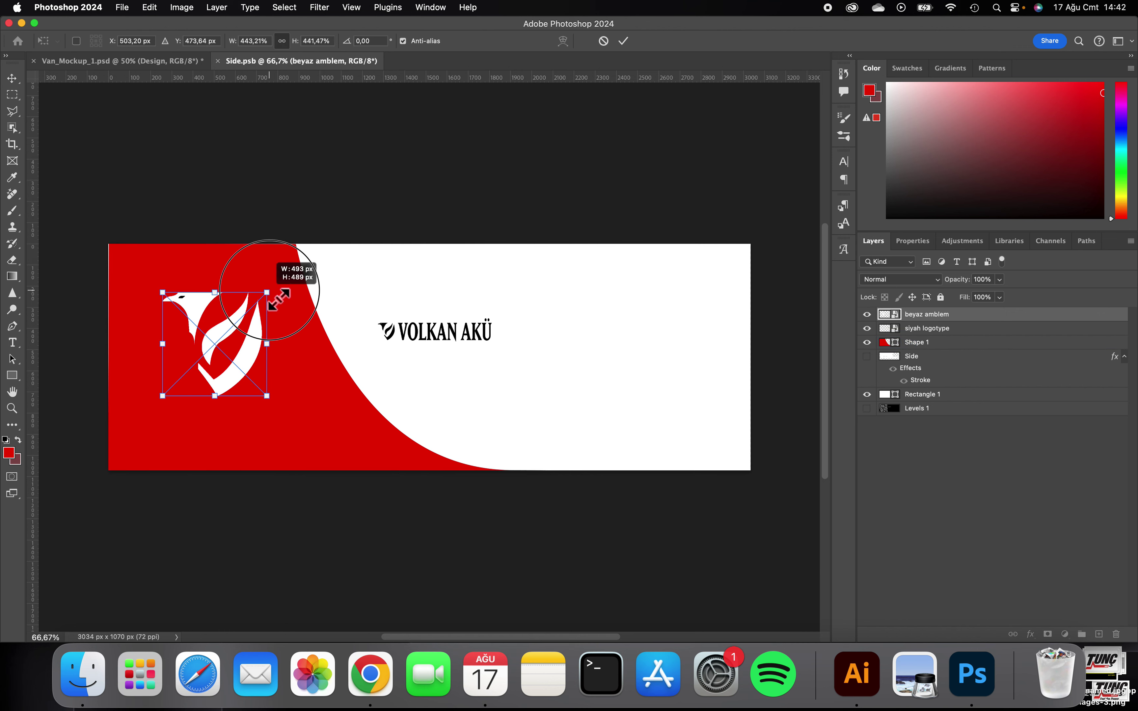
drag(163, 395, 156, 402)
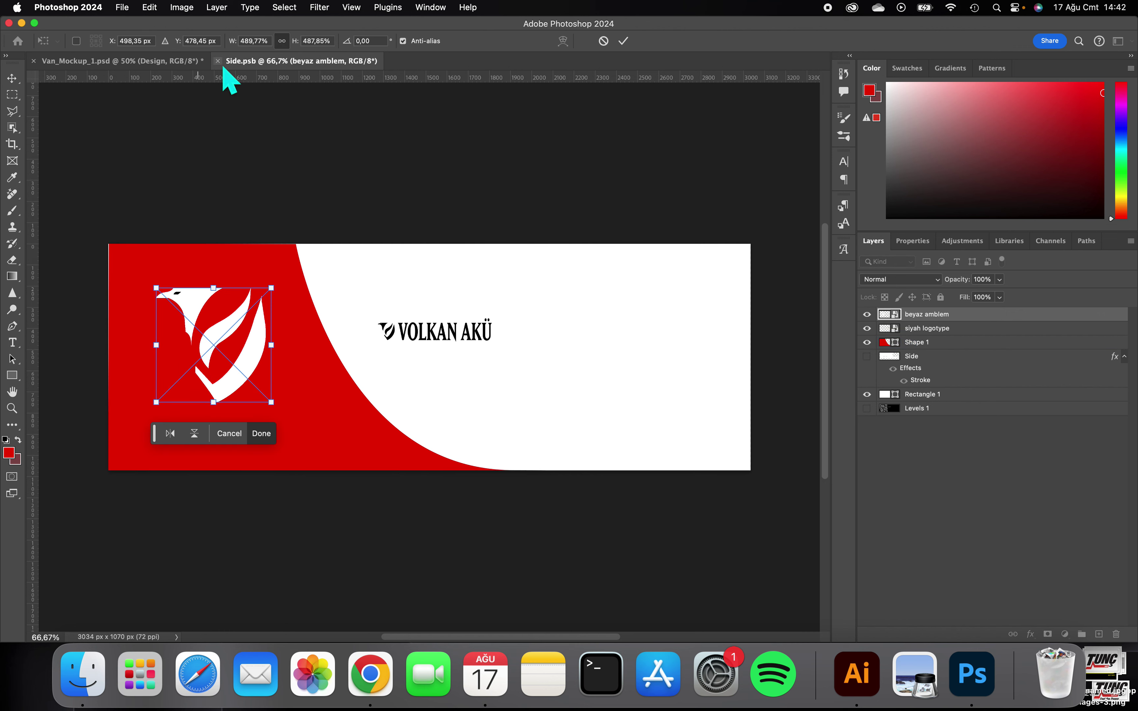
click(624, 41)
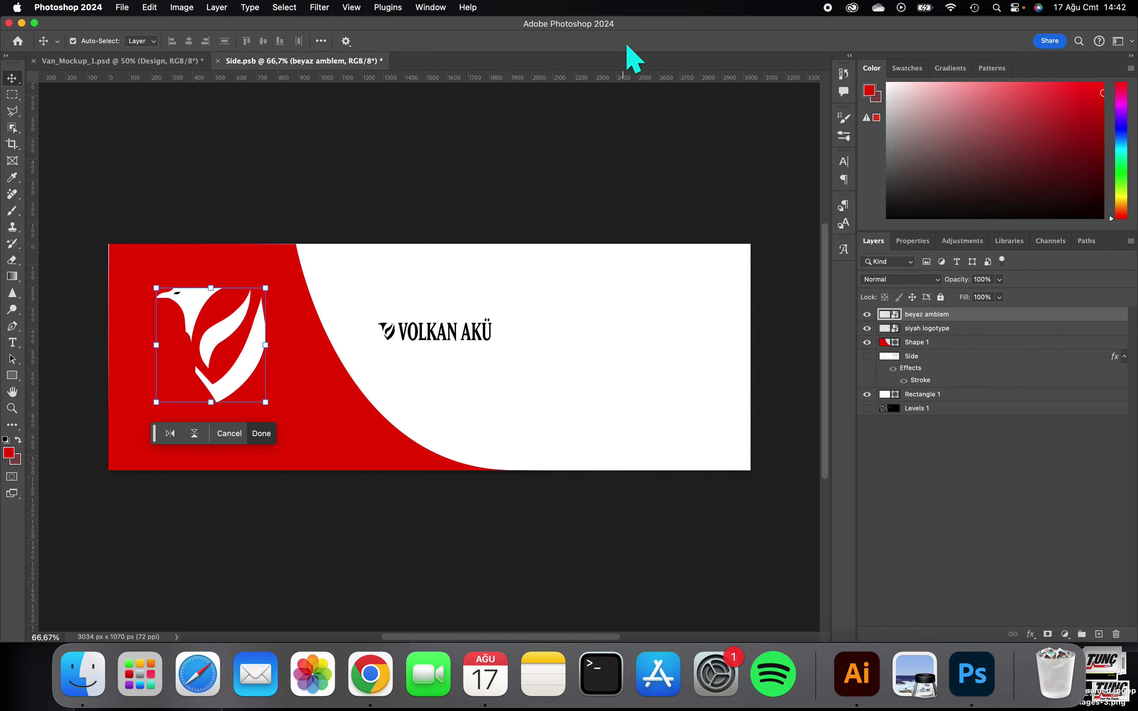
click(217, 60)
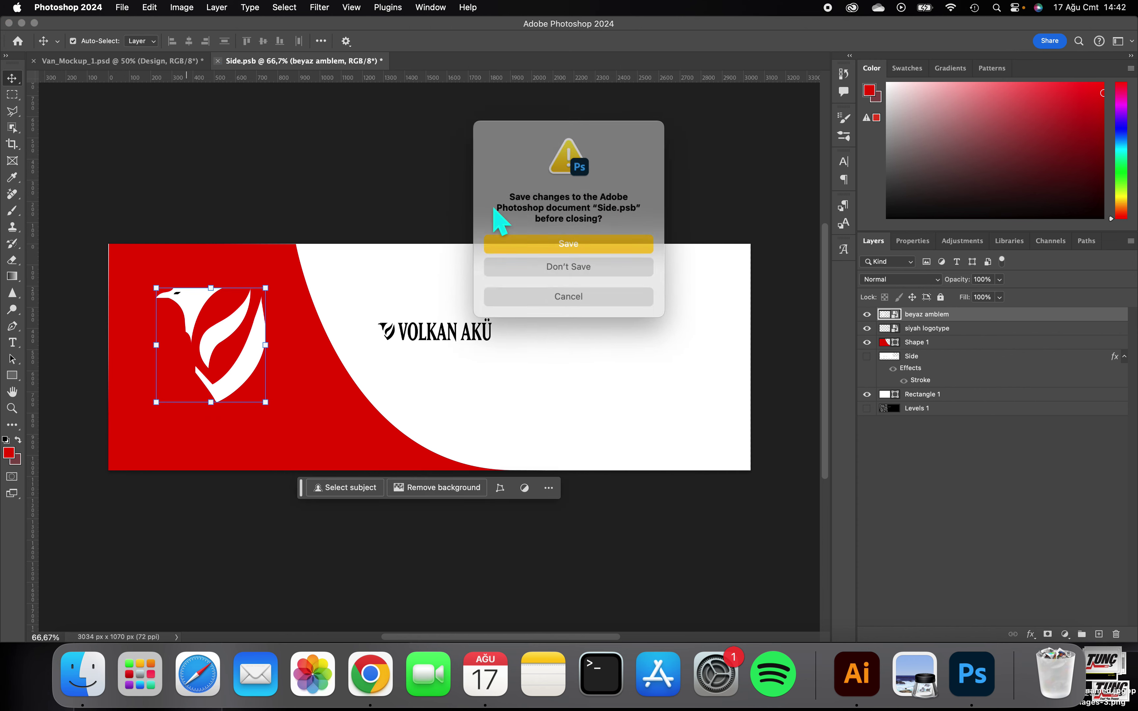
click(541, 243)
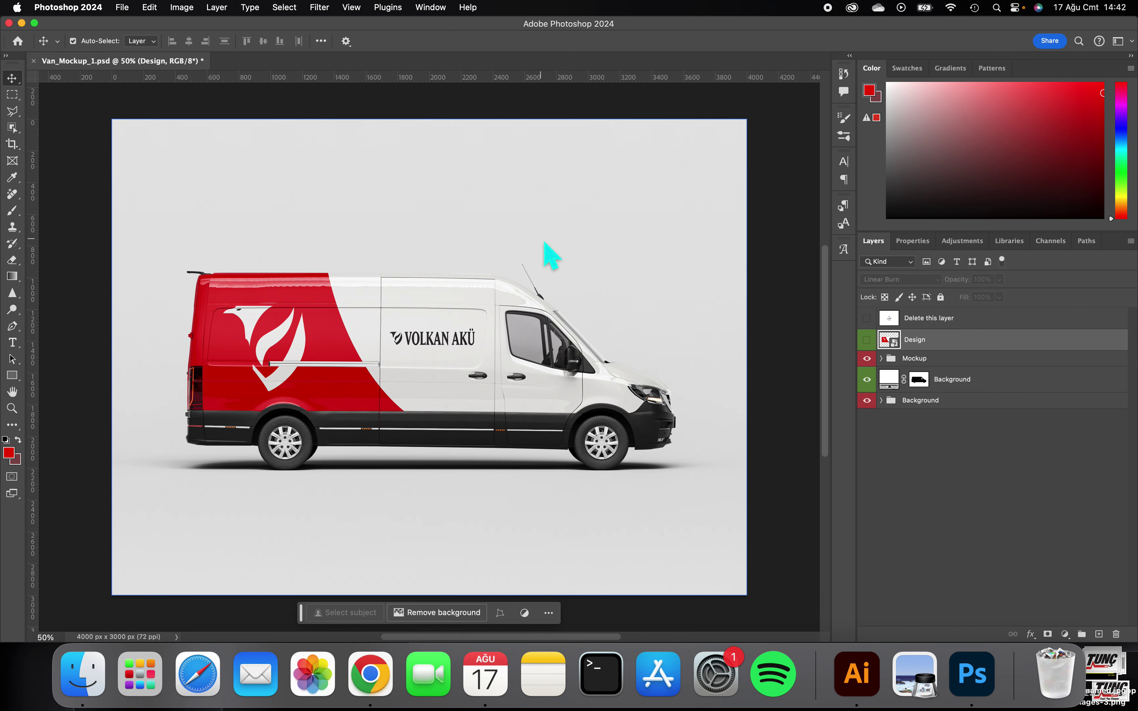
- Reopen the Design smart object, then save Side.psb back into the van mockup
click(959, 379)
click(892, 348)
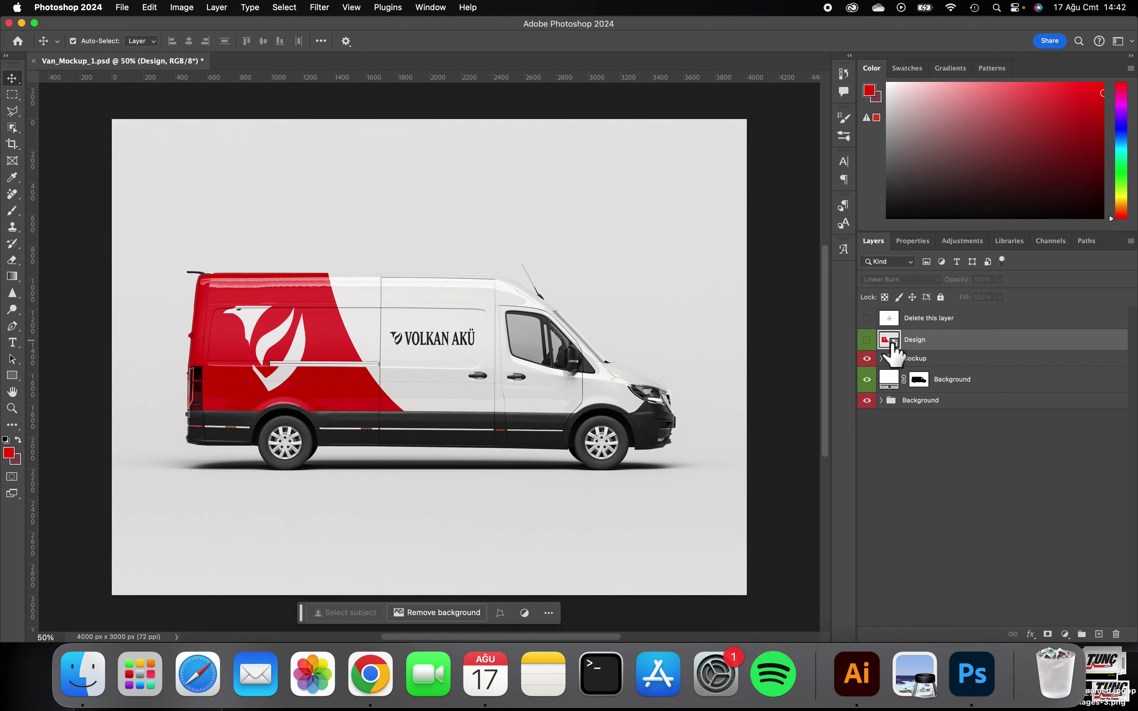
double_click(892, 346)
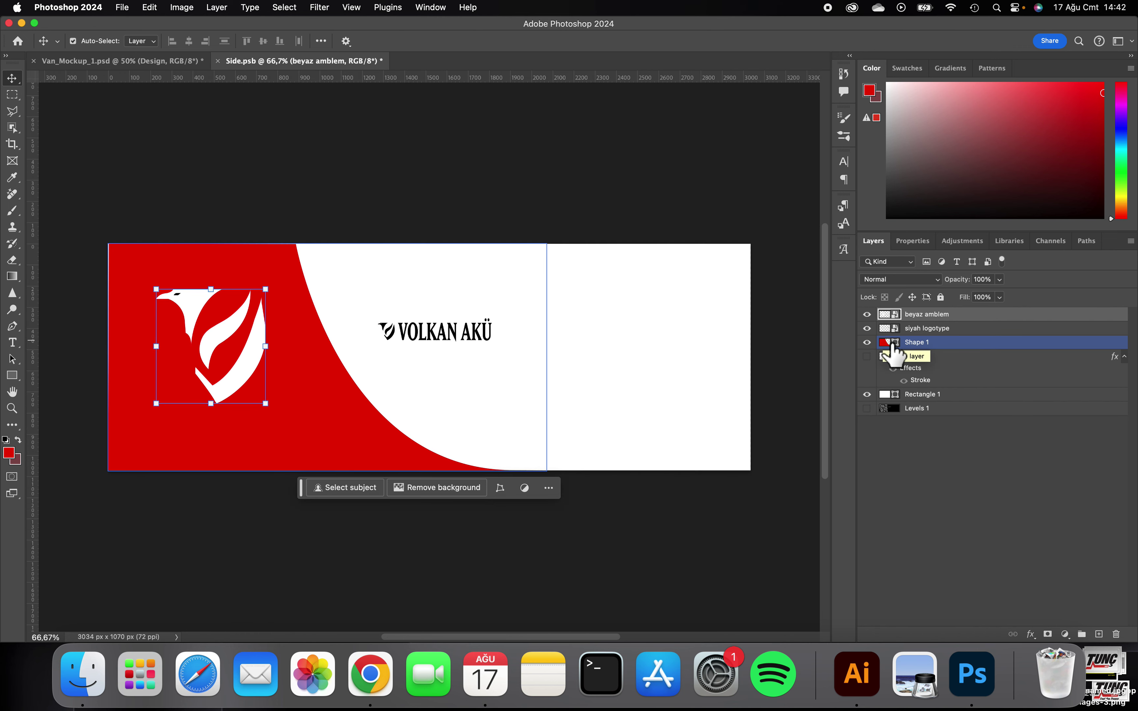
click(220, 62)
click(526, 242)
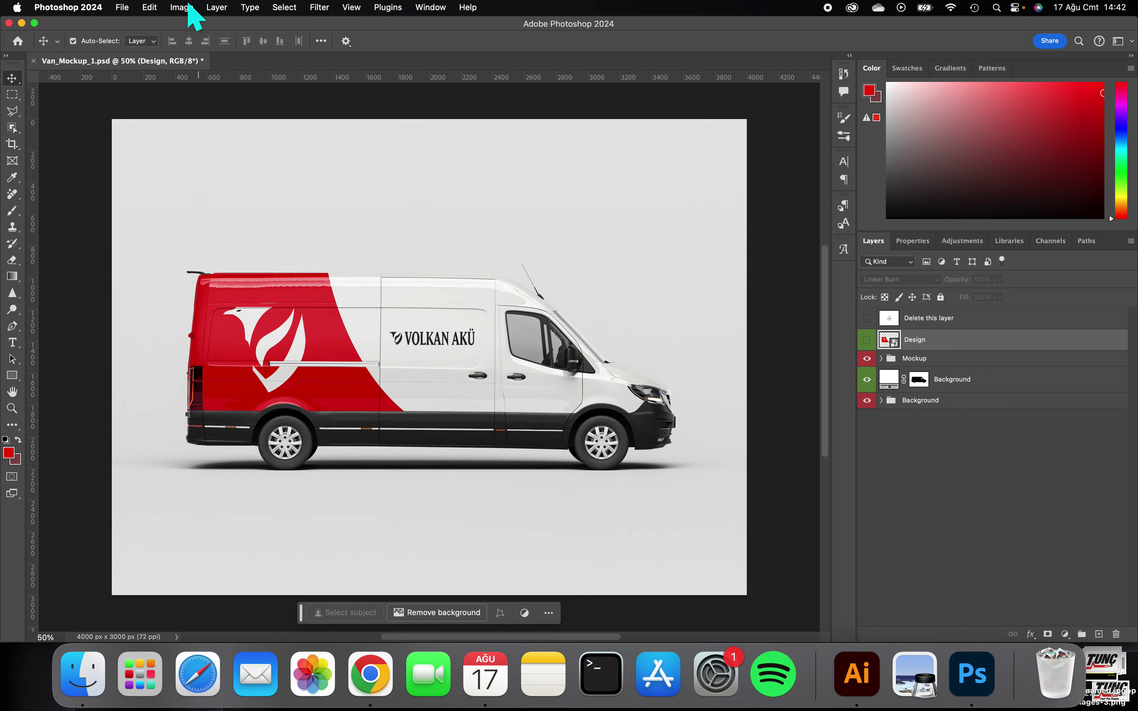
- Nudge the white emblem down slightly and save Side.psb
double_click(889, 340)
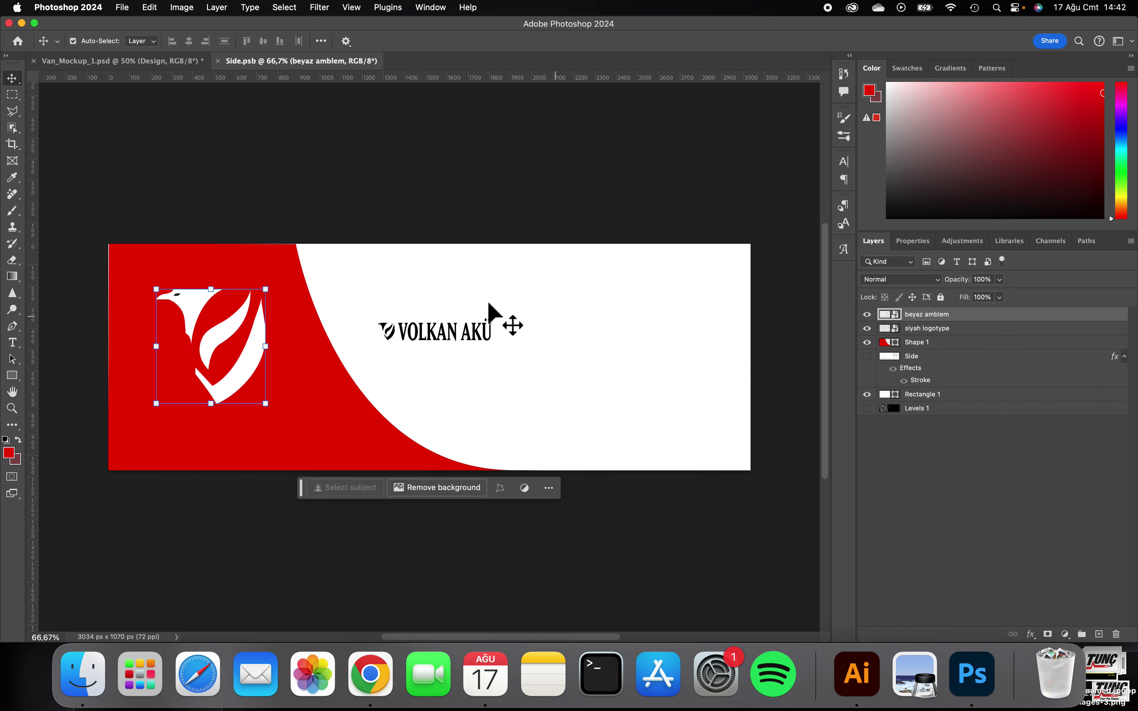
key(Down)
key(Down)
key(Down)
click(218, 61)
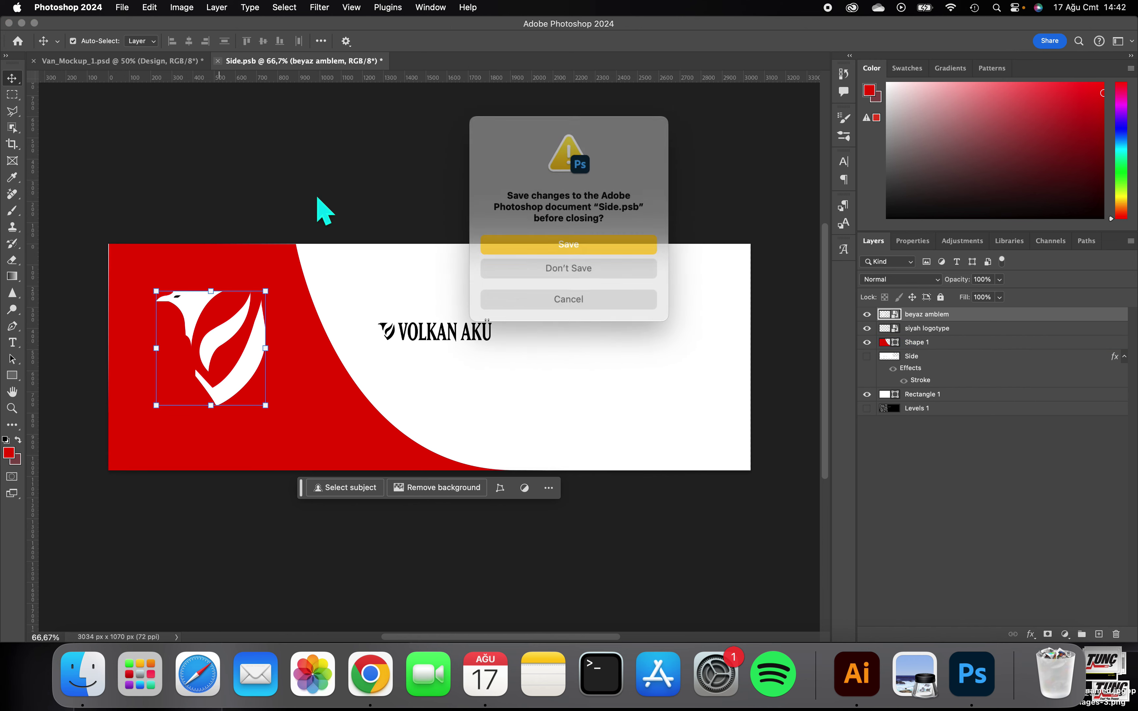
click(551, 240)
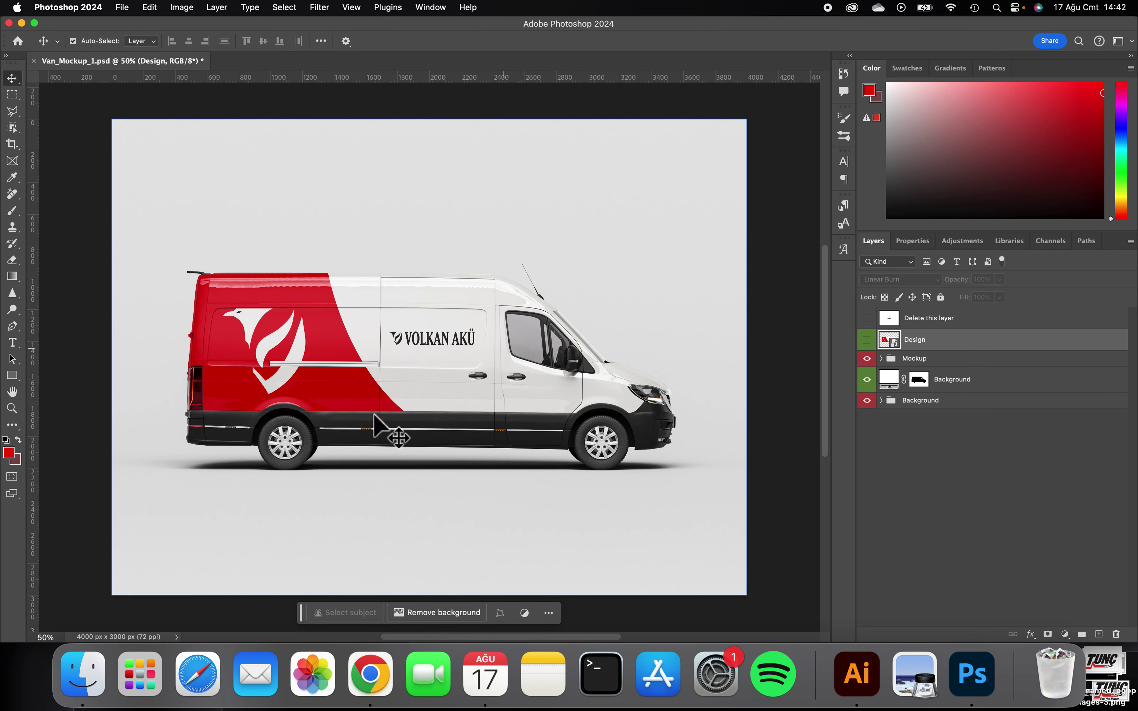
- Reopen the Design smart object from the Mockup group for further editing
click(890, 358)
drag(891, 358, 898, 343)
double_click(888, 339)
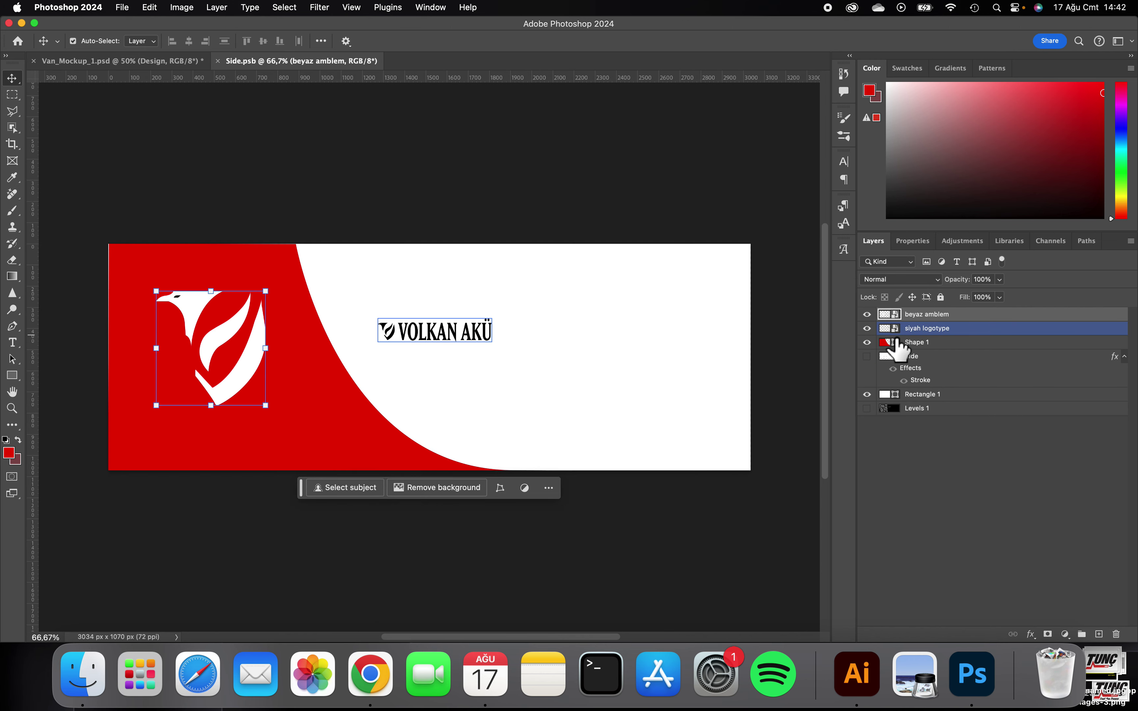
click(124, 8)
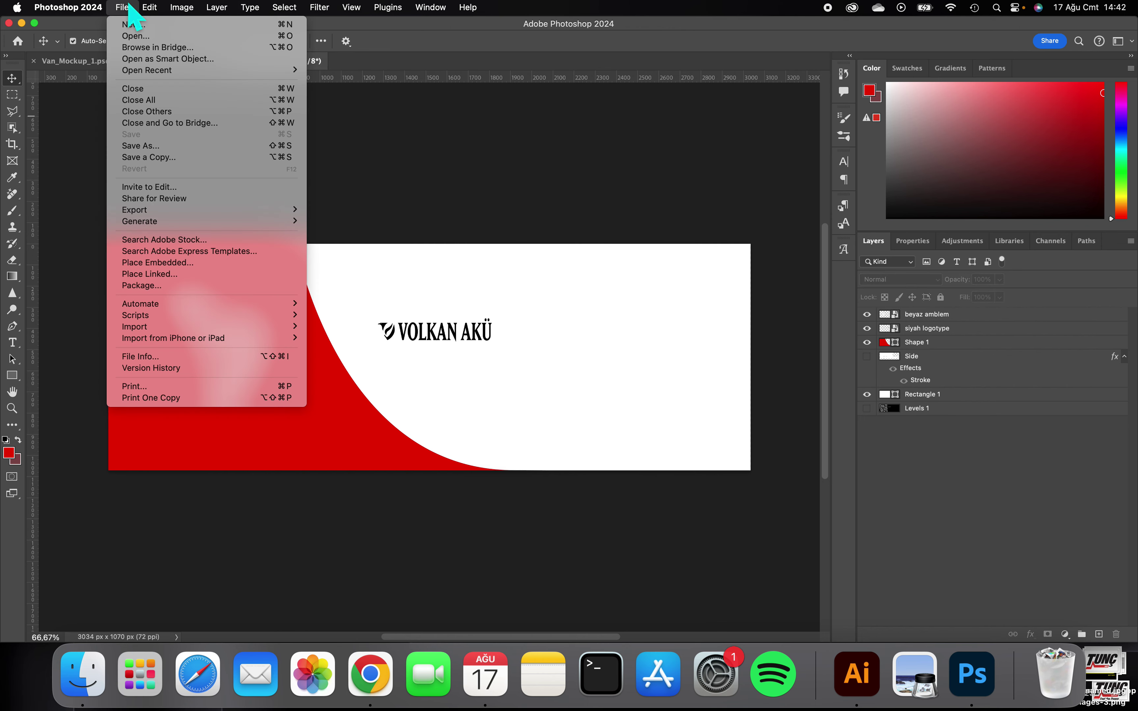
- Save a Photoshop PDF copy as panelvan araç sağ taraf in the volkan akü teslim folder
click(169, 158)
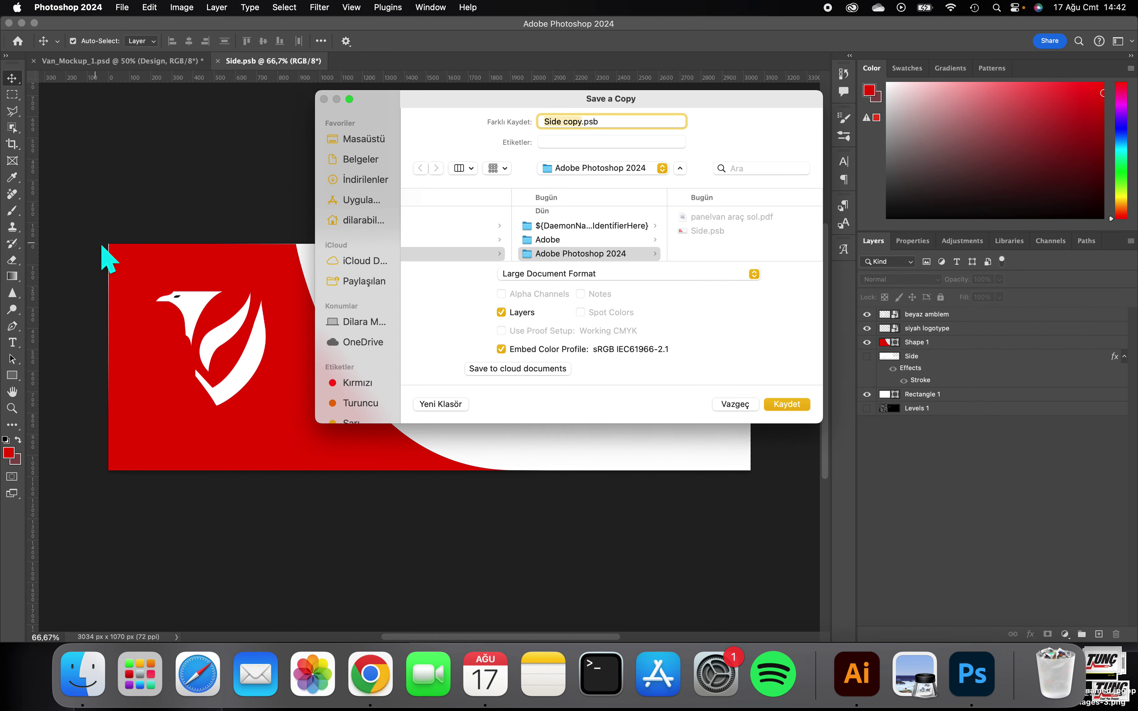
click(549, 274)
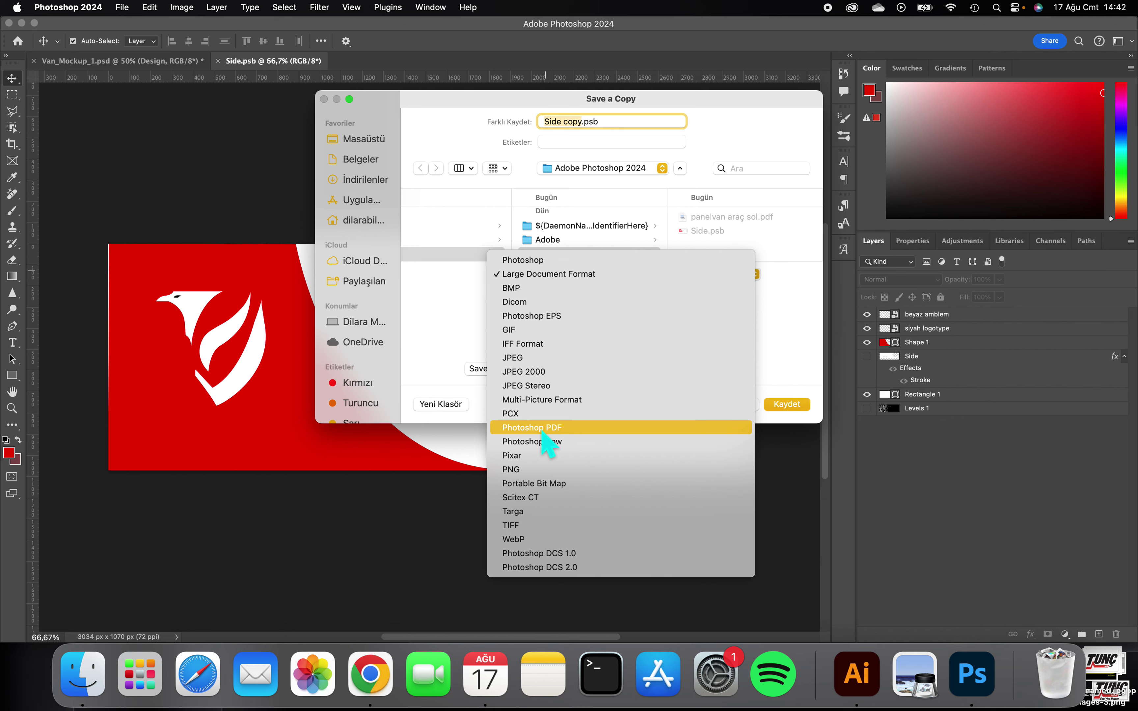
click(543, 428)
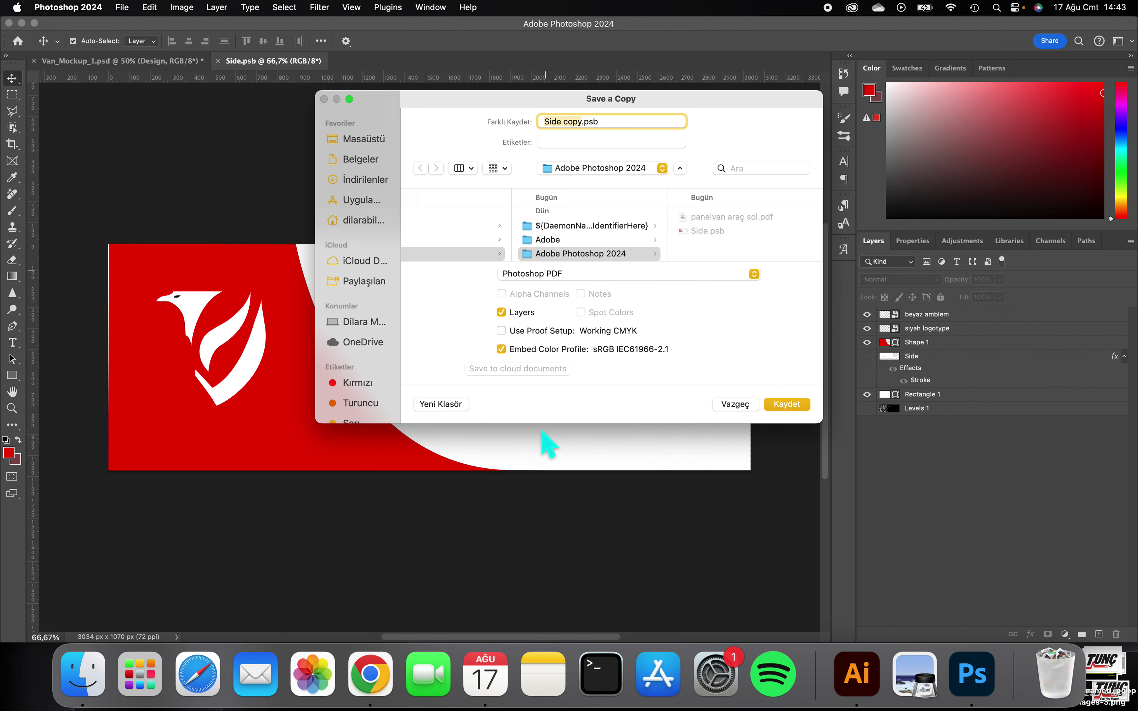
click(593, 169)
click(579, 301)
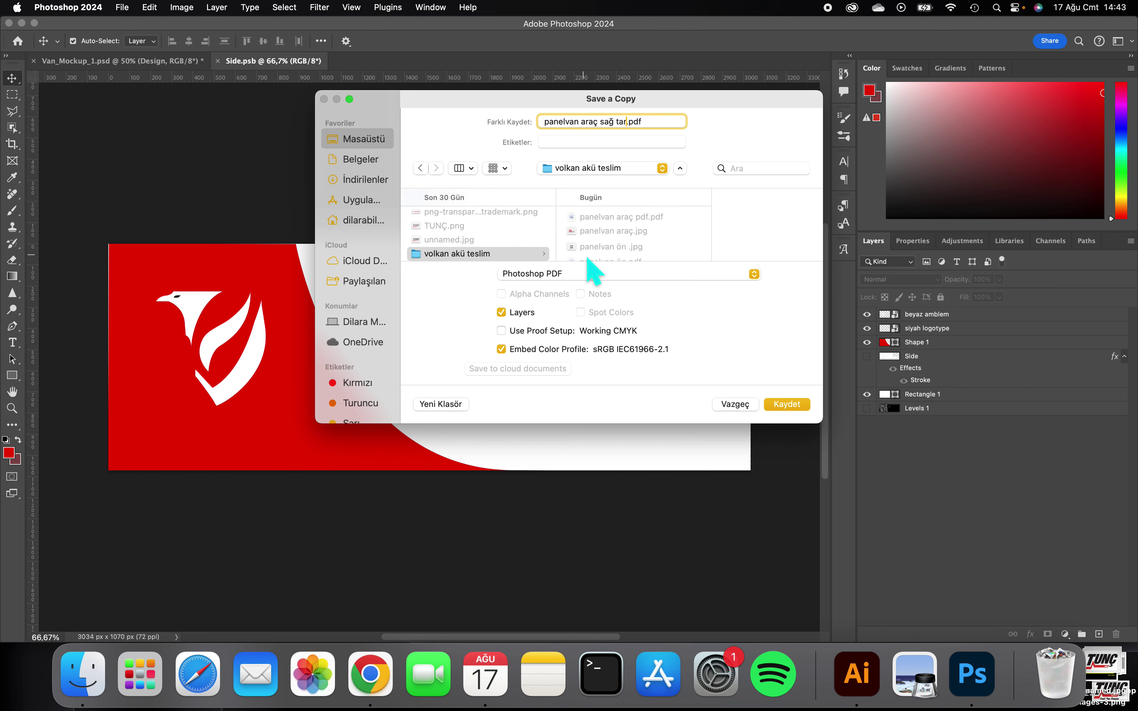
key(Return)
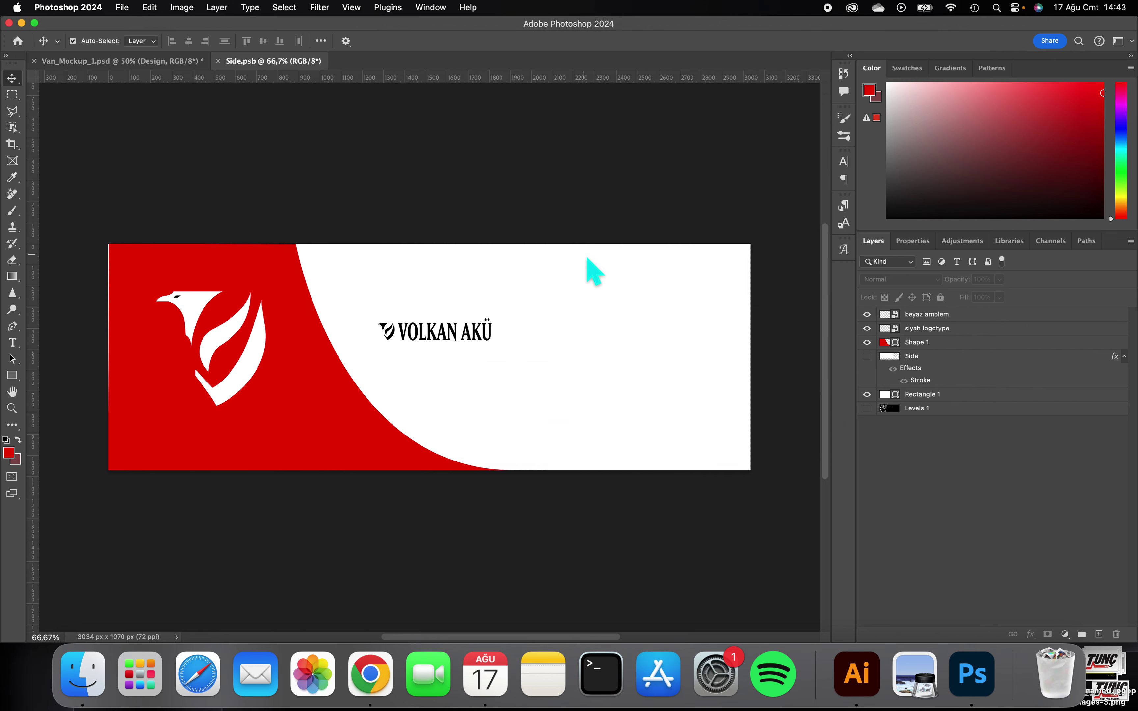
click(754, 497)
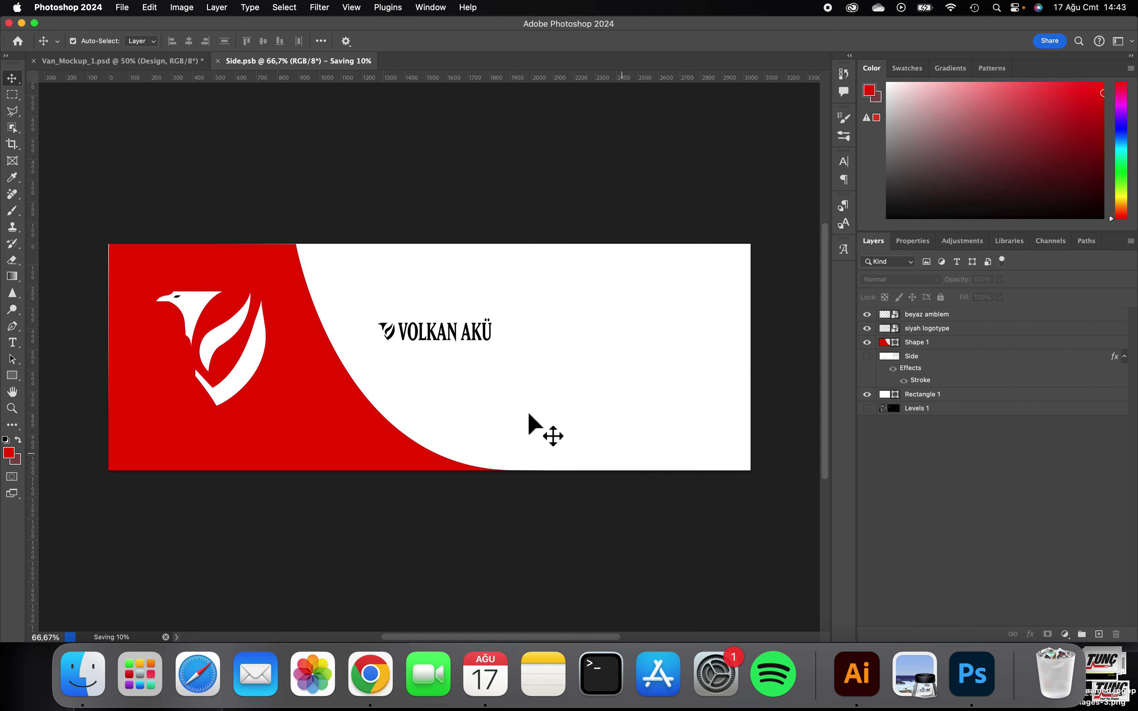
- Finish the PDF export, then select the background, logotype and red curve shapes in turn
click(284, 332)
click(231, 337)
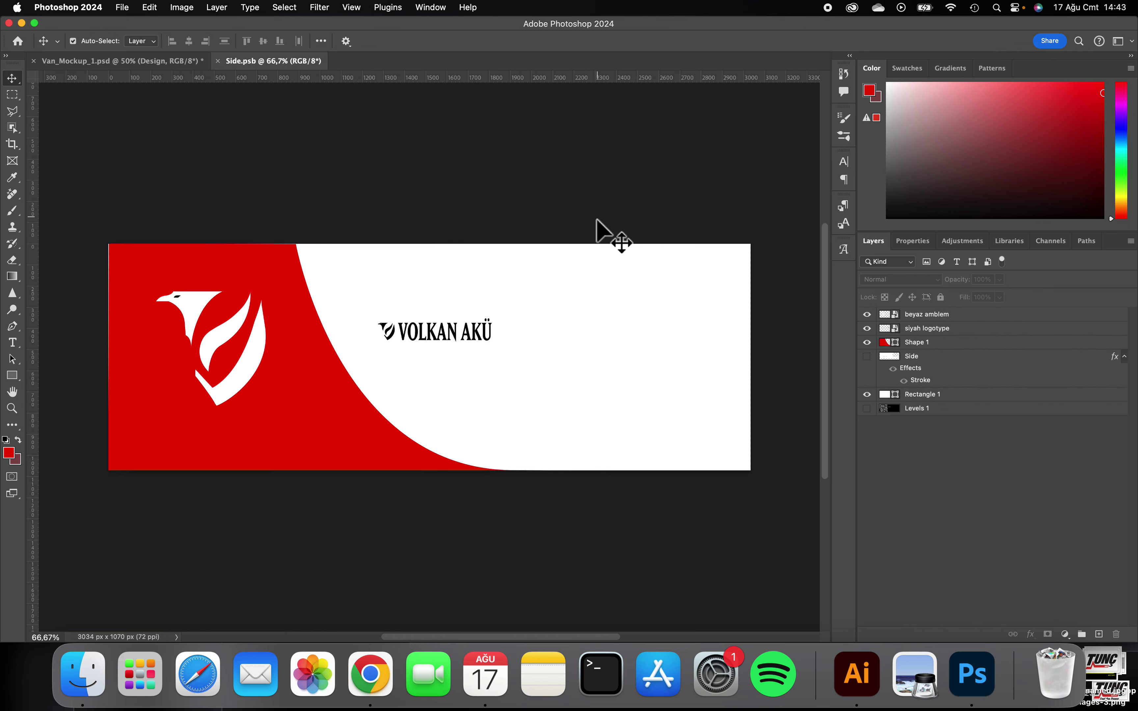
click(611, 263)
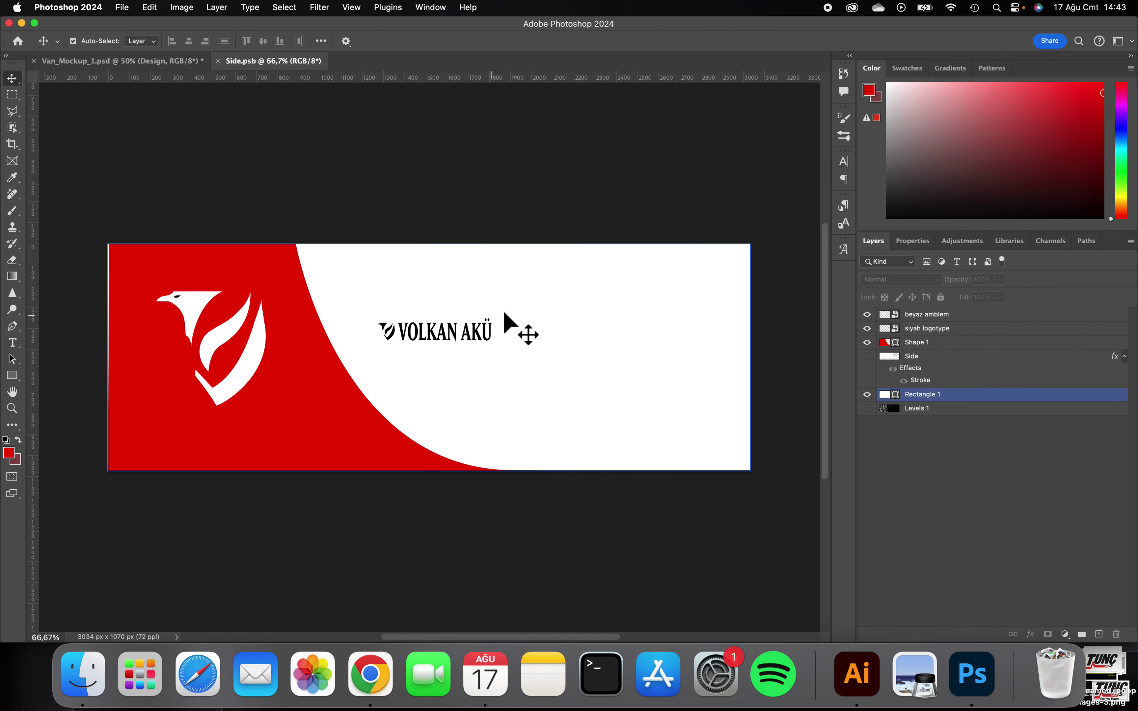
click(489, 339)
click(197, 345)
click(695, 336)
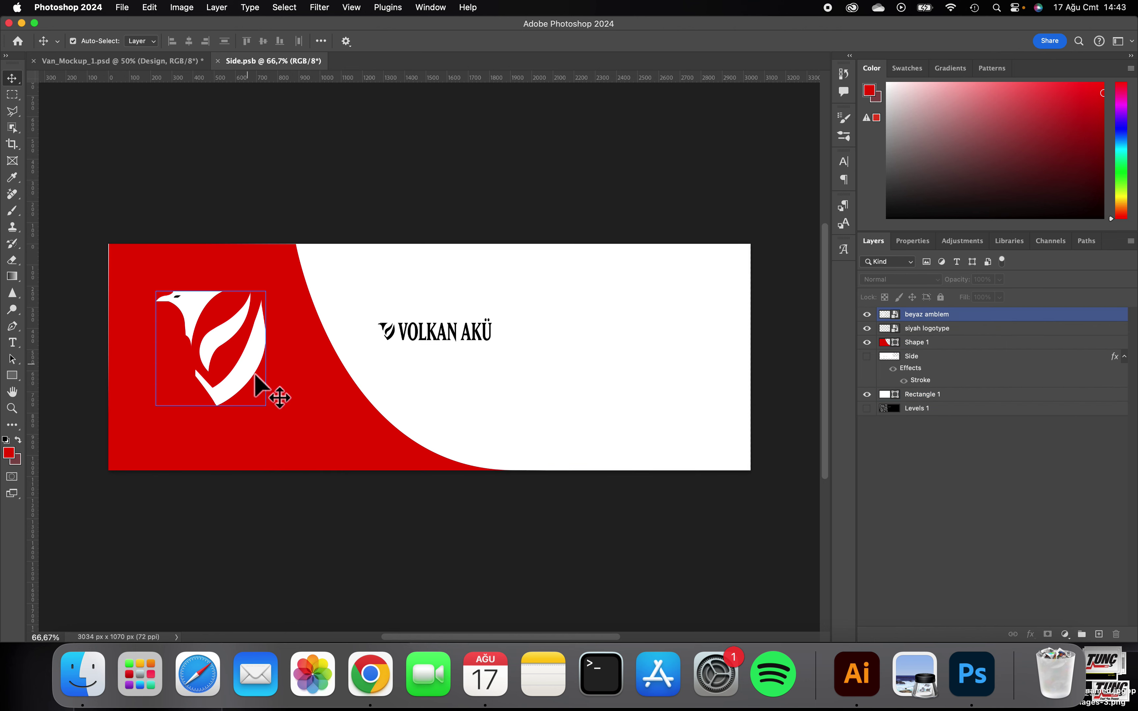
click(298, 399)
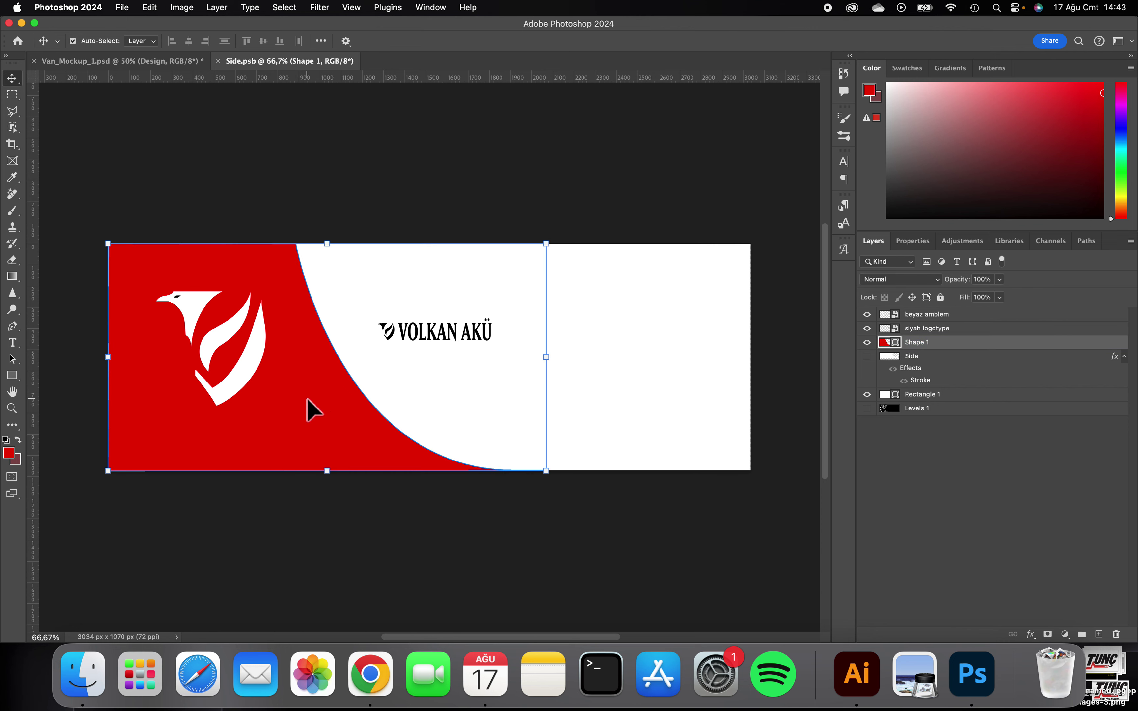
right_click(308, 399)
click(301, 177)
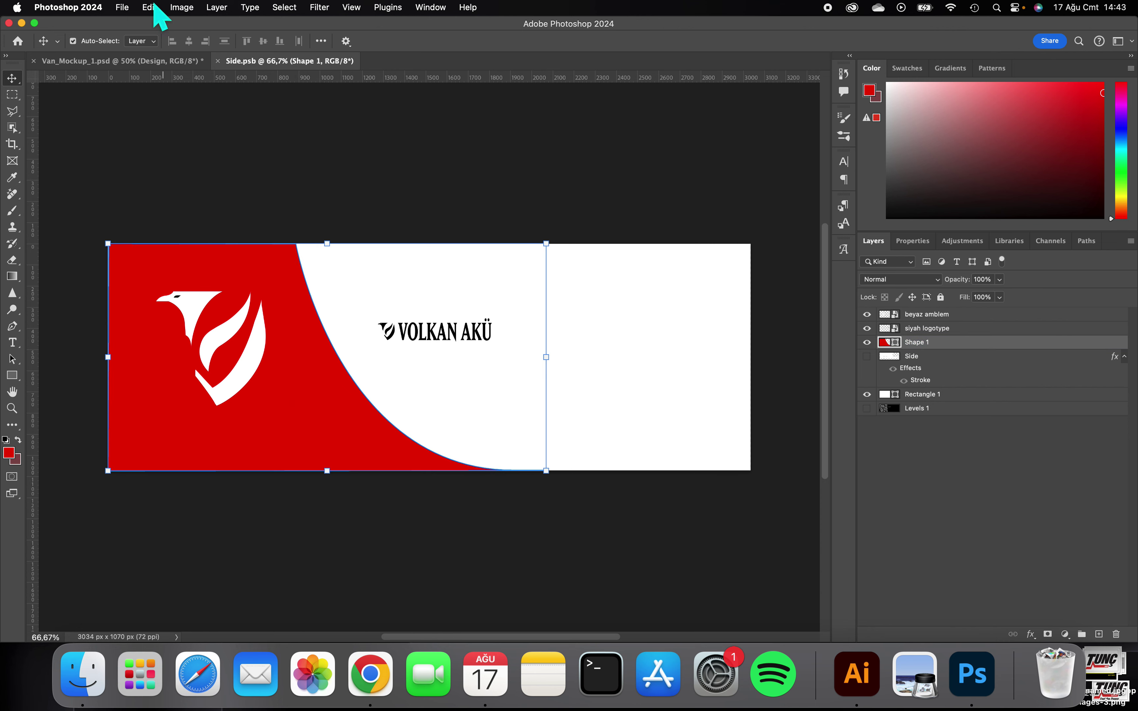
- Flip the whole canvas horizontally with Image Rotation > Flip Canvas Horizontal
click(149, 7)
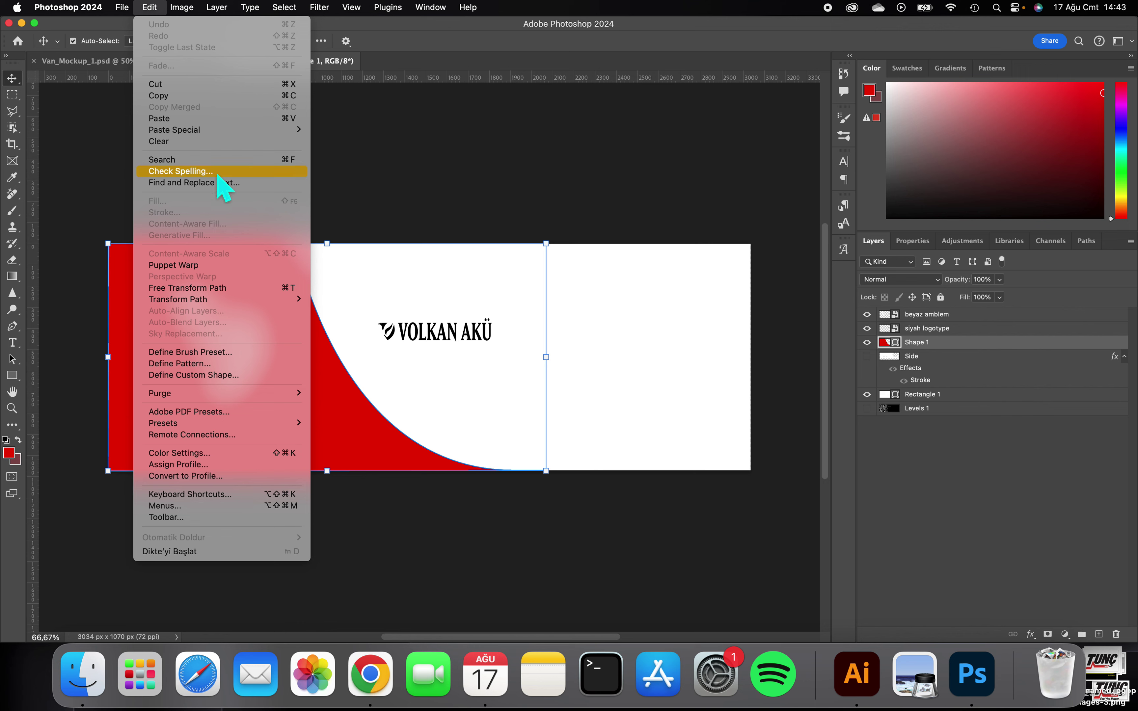
mouse_move(213, 126)
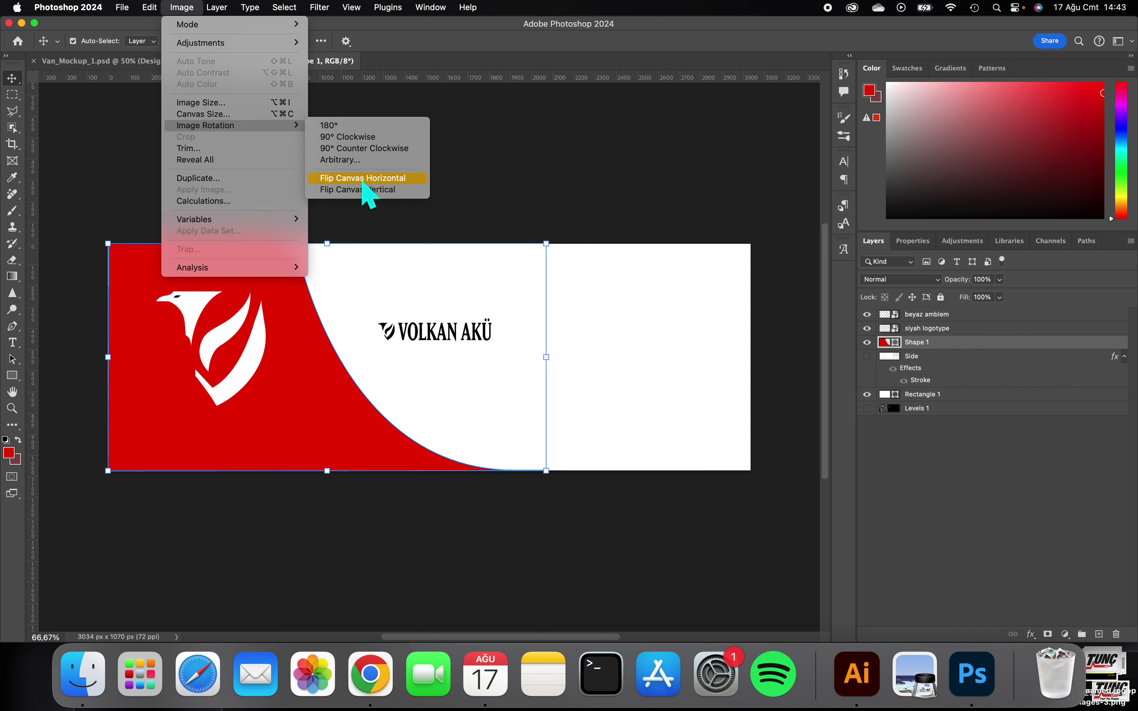
click(363, 181)
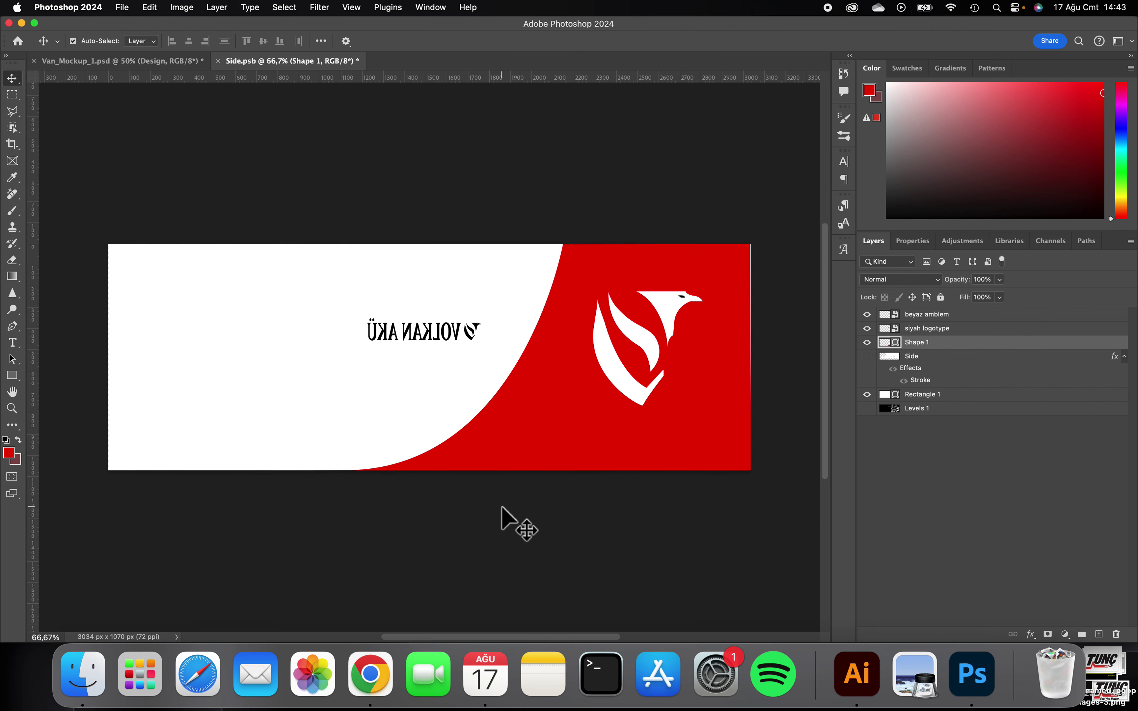
click(501, 507)
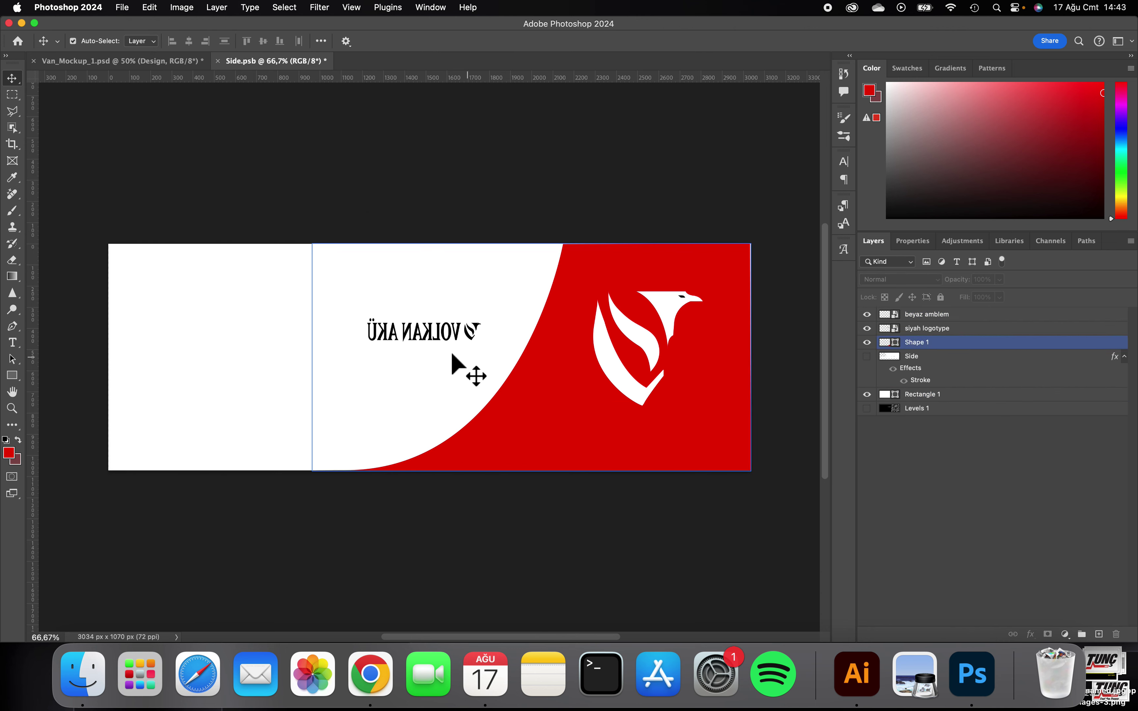
- Place a fresh beyaz amblem.pdf over the mirrored emblem at about 491% and delete the old emblem
click(83, 672)
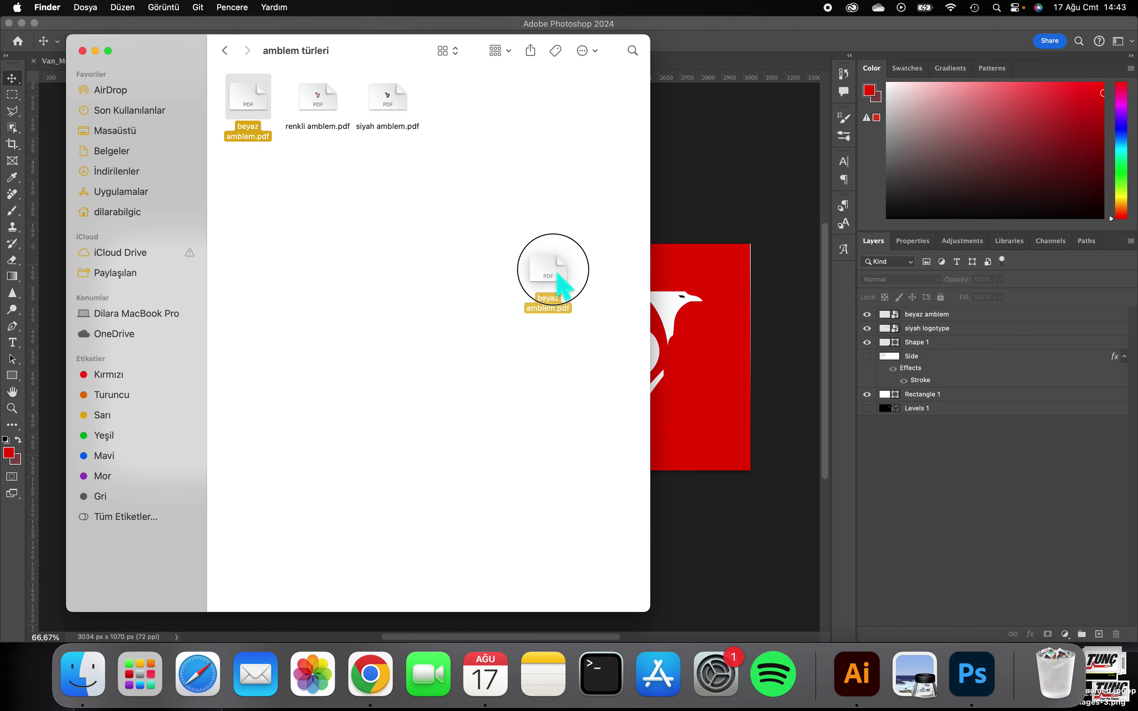
drag(256, 106, 686, 348)
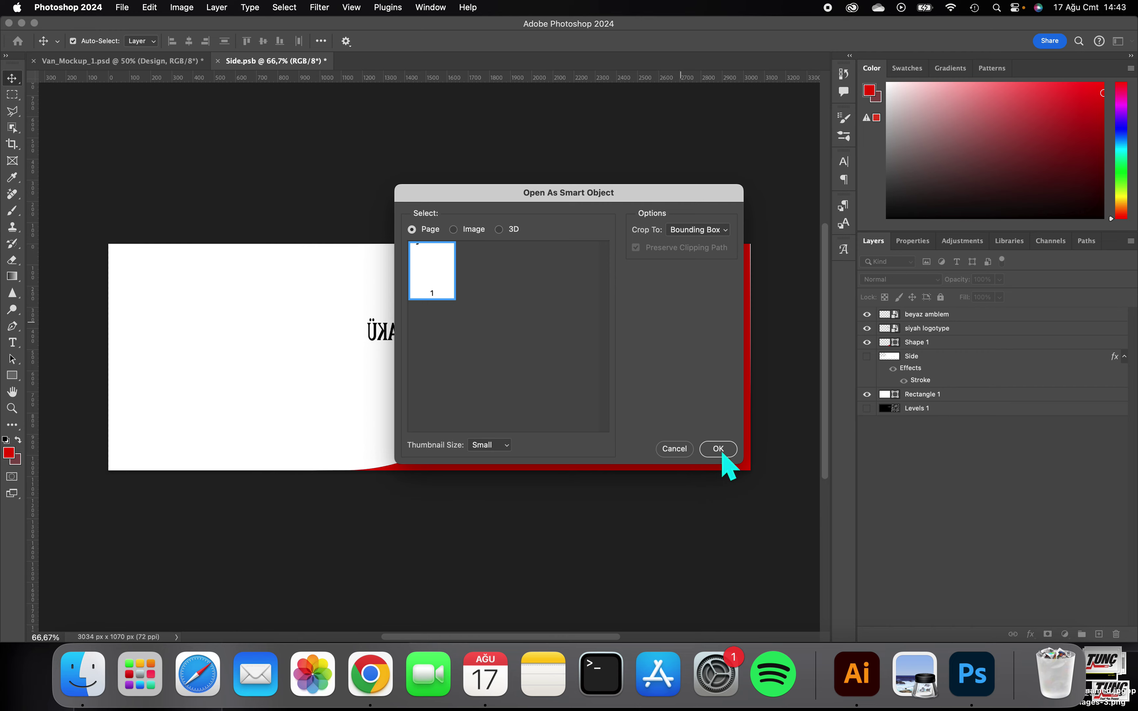
click(718, 448)
drag(430, 357, 606, 305)
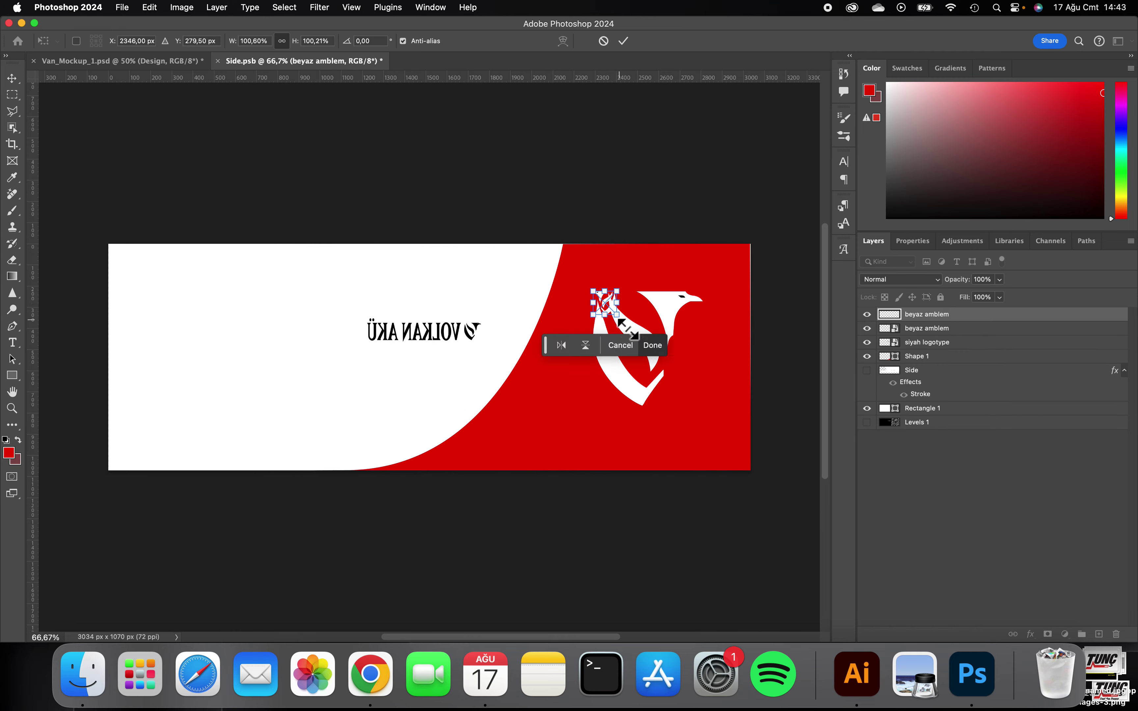
drag(617, 314, 710, 426)
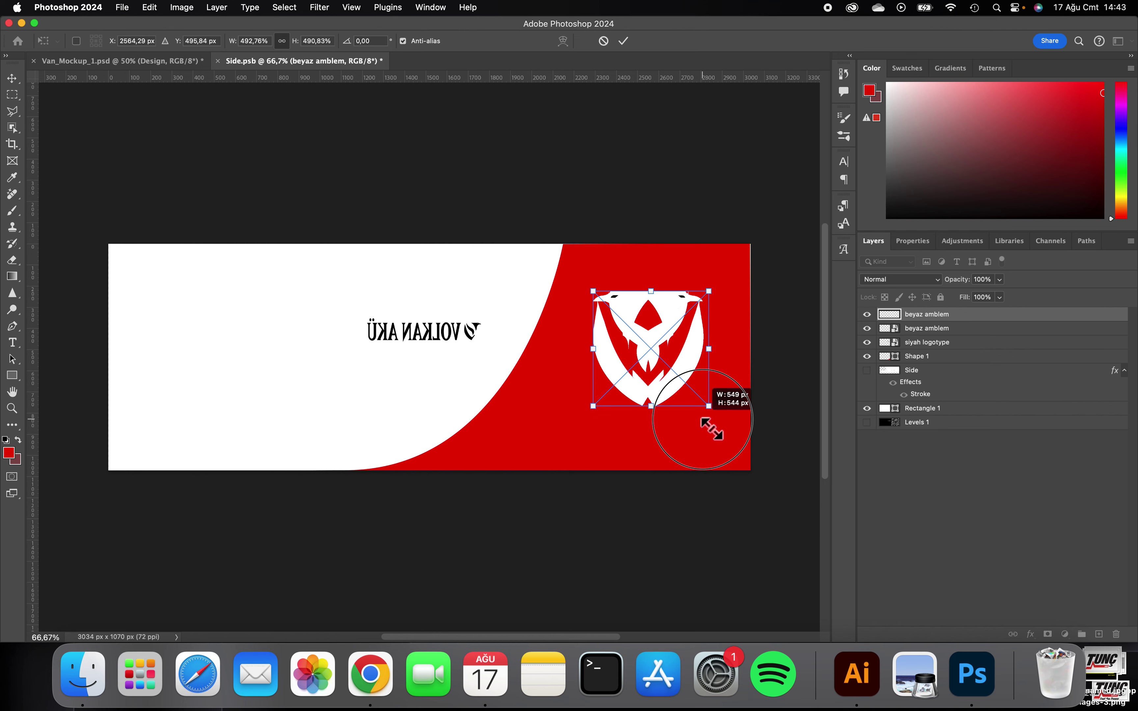
drag(712, 427, 710, 425)
key(Return)
click(963, 329)
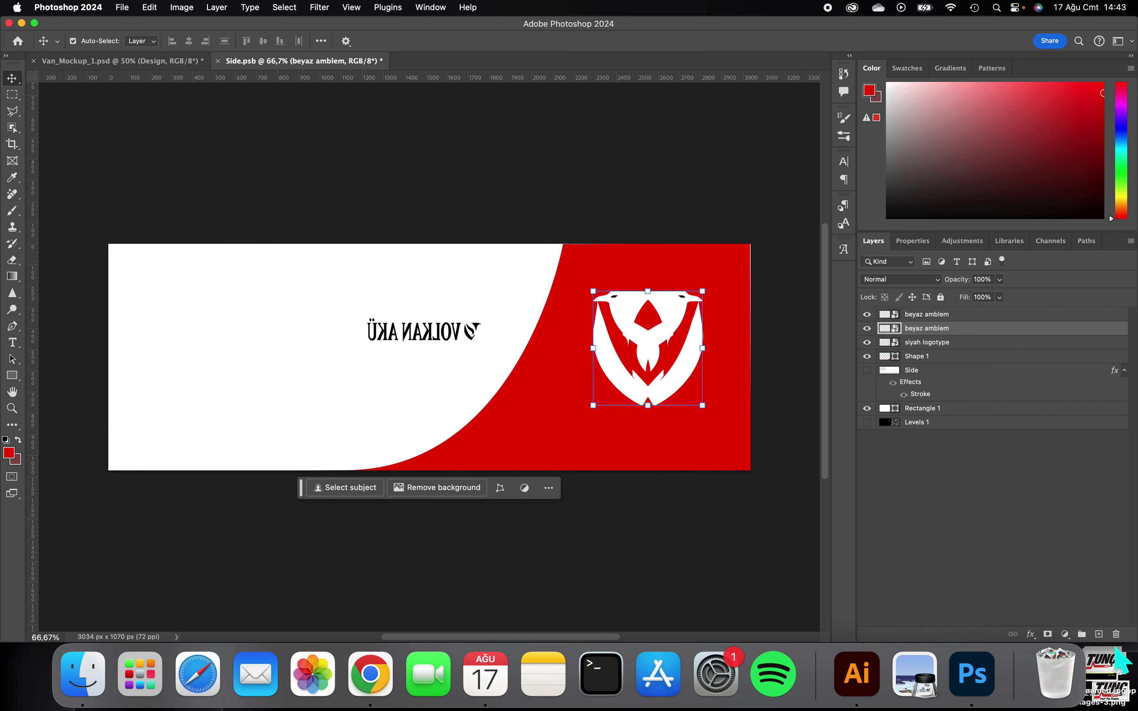
key(Delete)
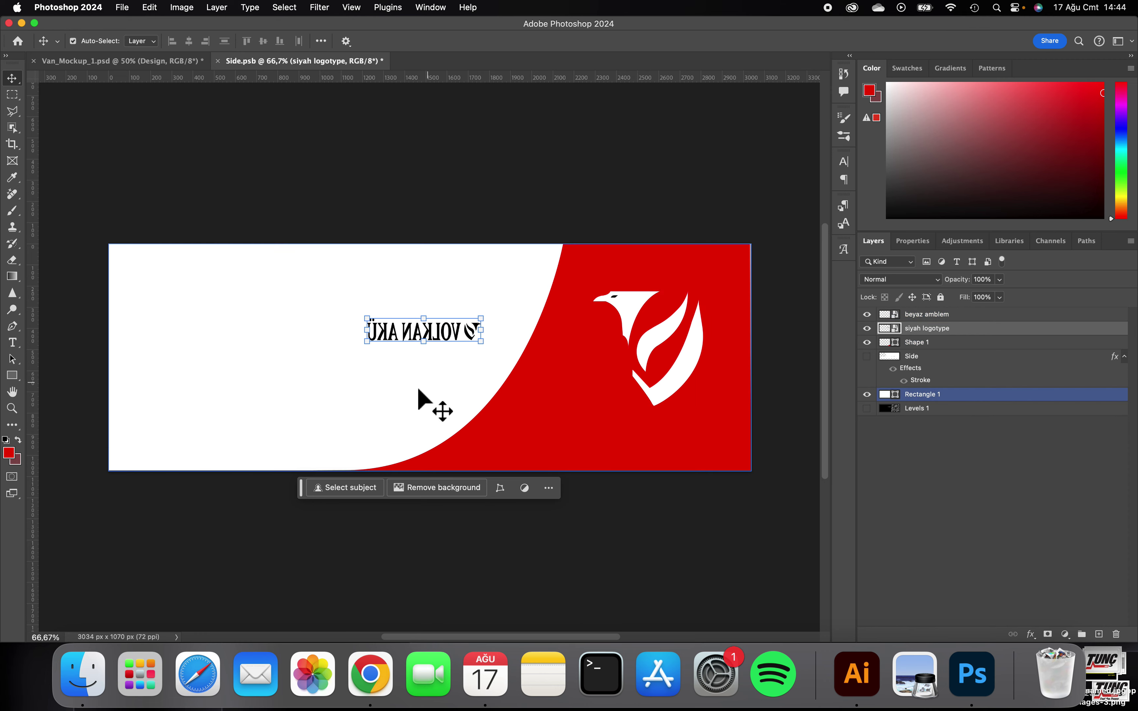
- Find siyah logotype.pdf in the amblem-logotype türleri folder and drag it onto the side design
click(82, 672)
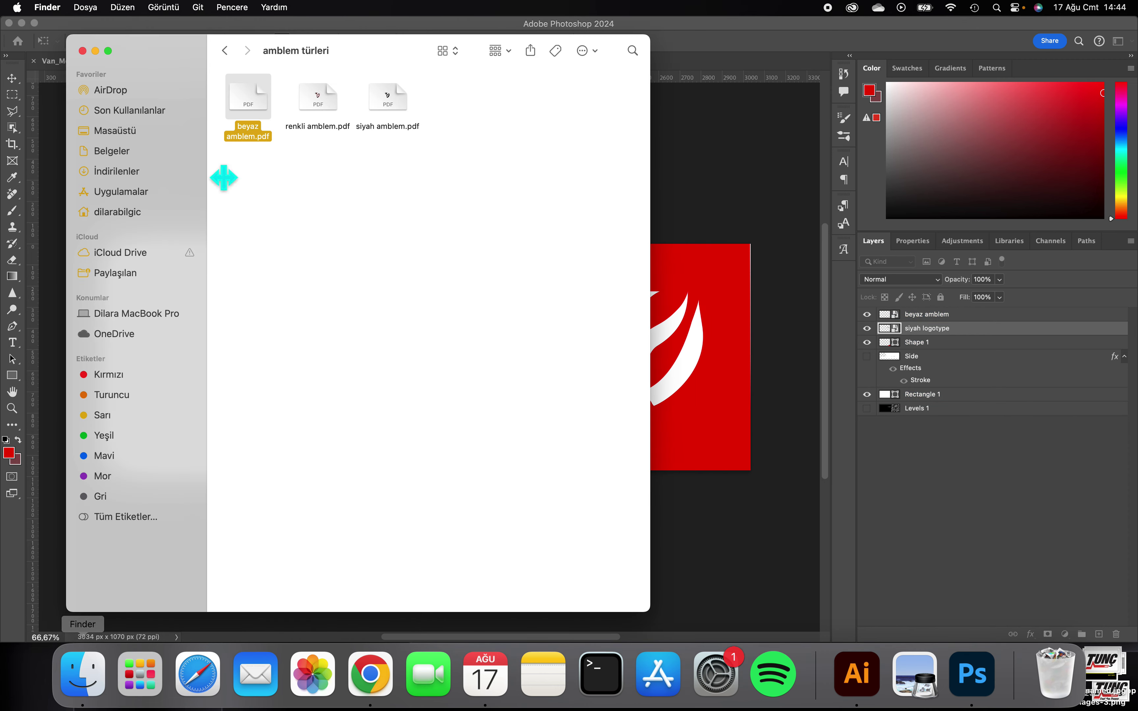
click(225, 50)
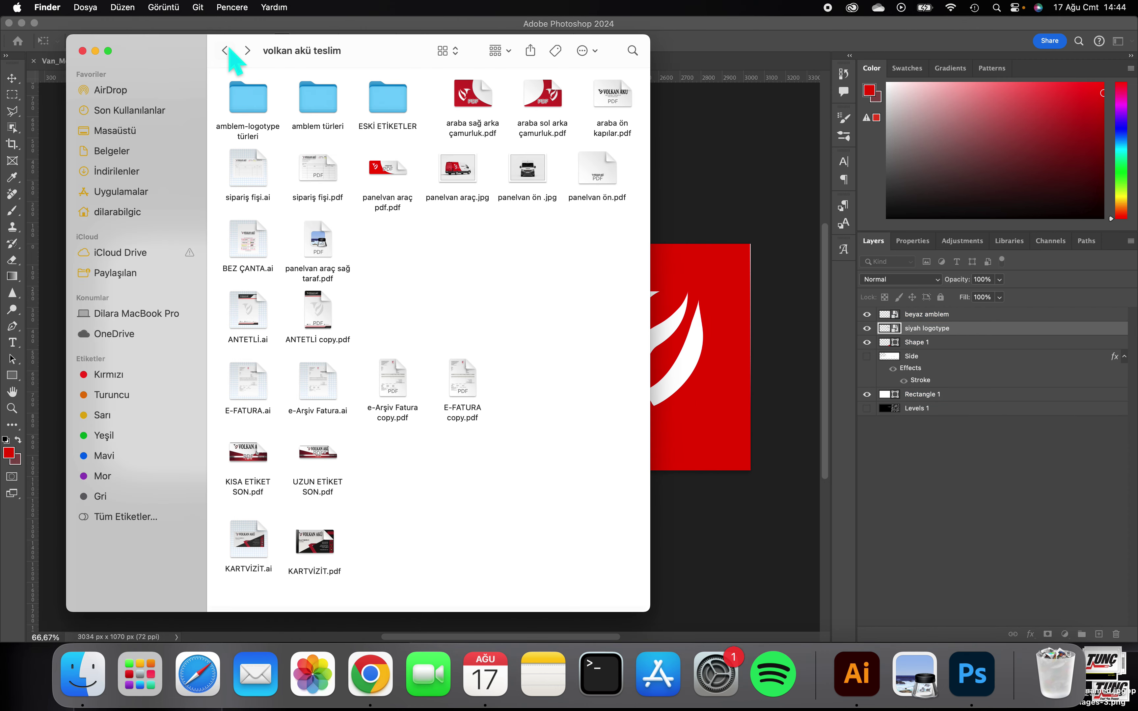
double_click(258, 108)
click(388, 100)
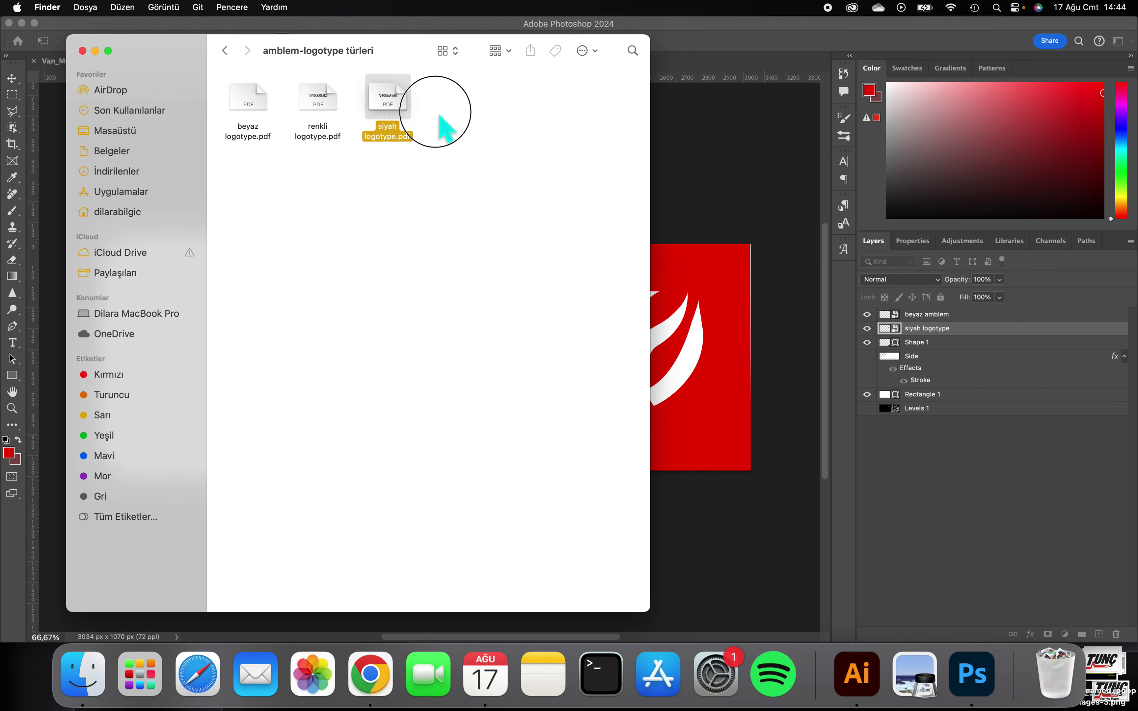
drag(406, 101, 719, 329)
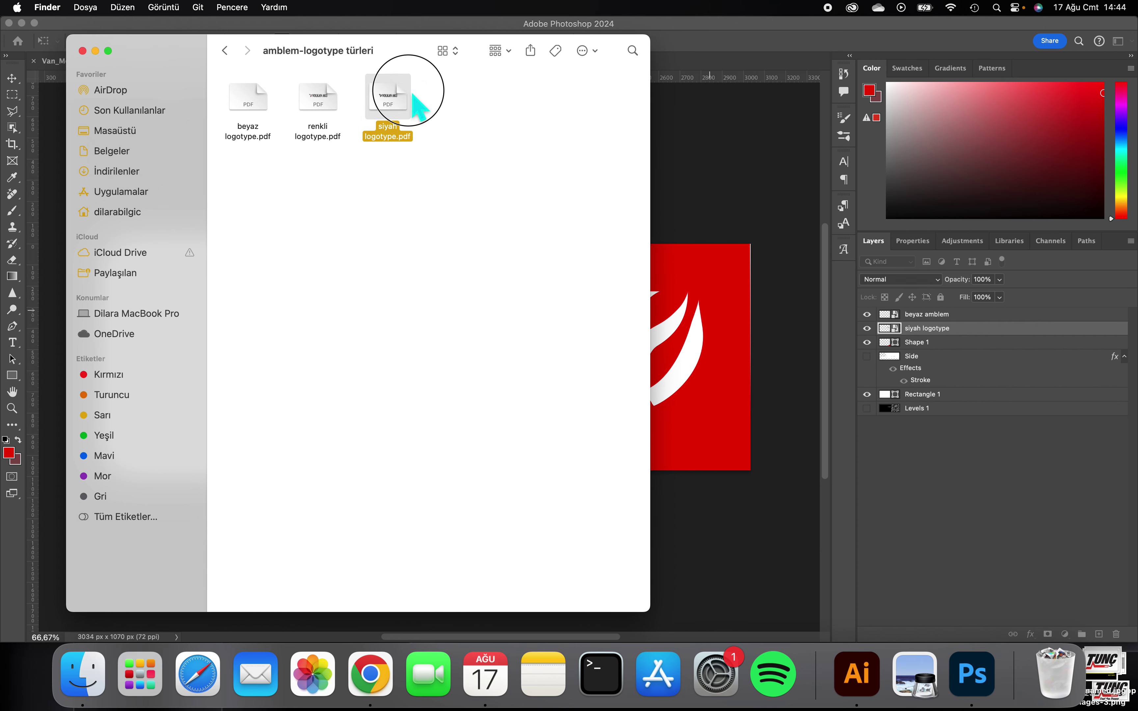
drag(402, 96, 762, 368)
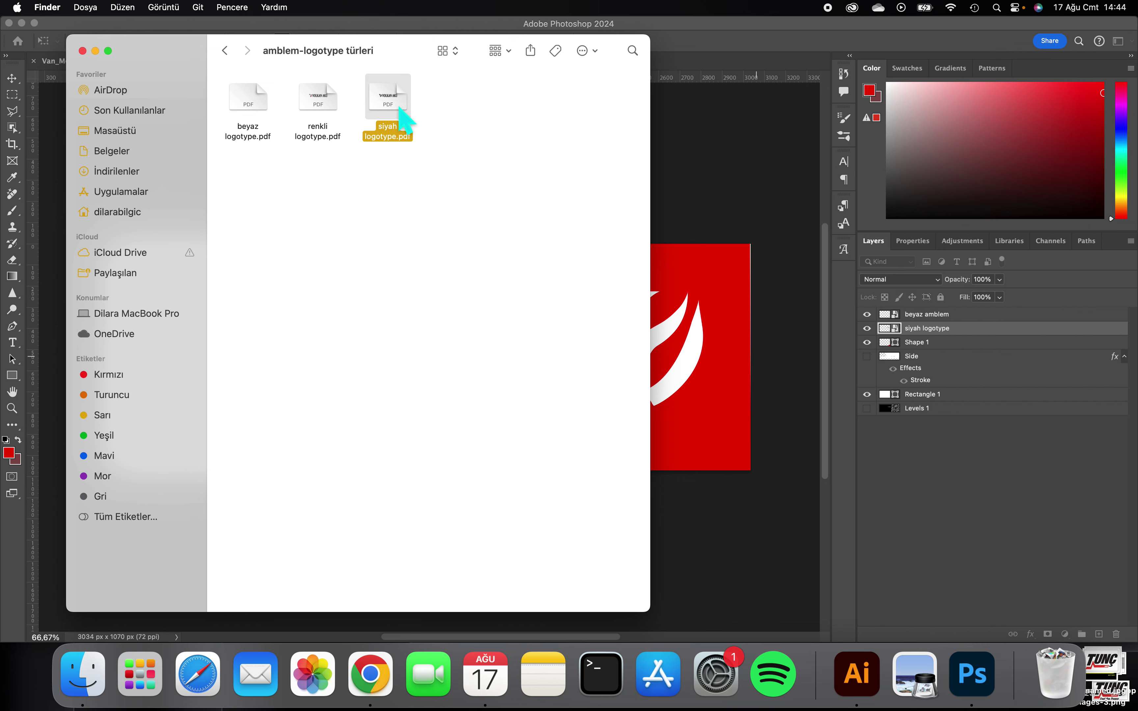
click(535, 144)
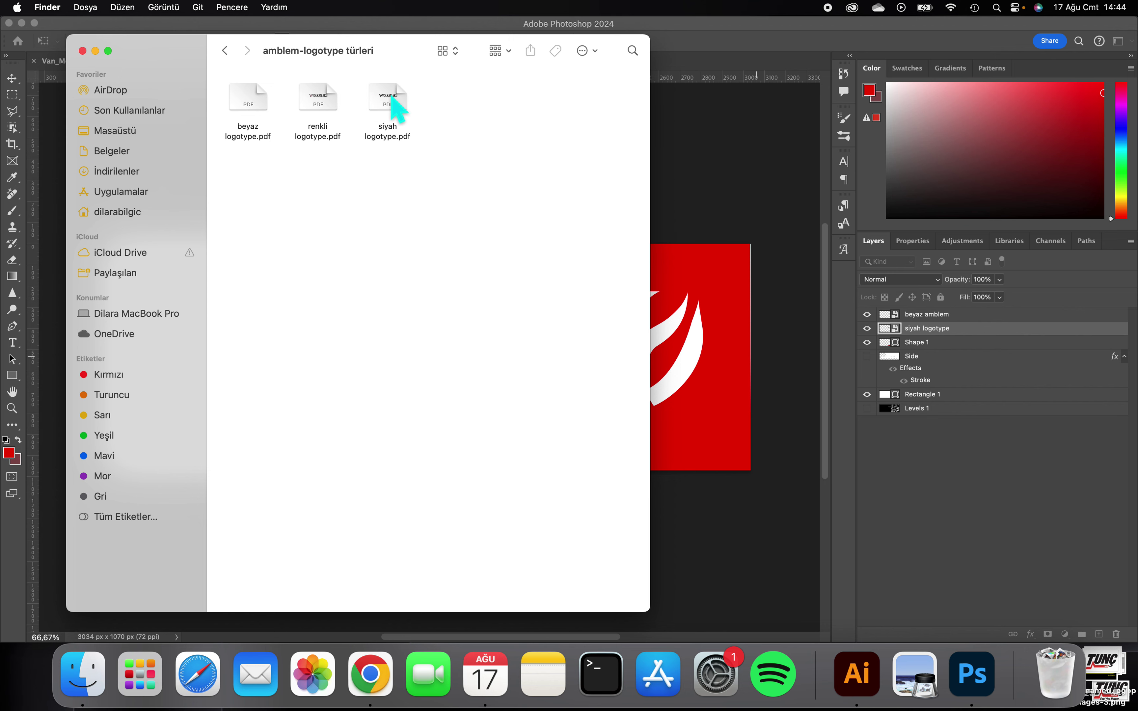
drag(372, 95, 716, 346)
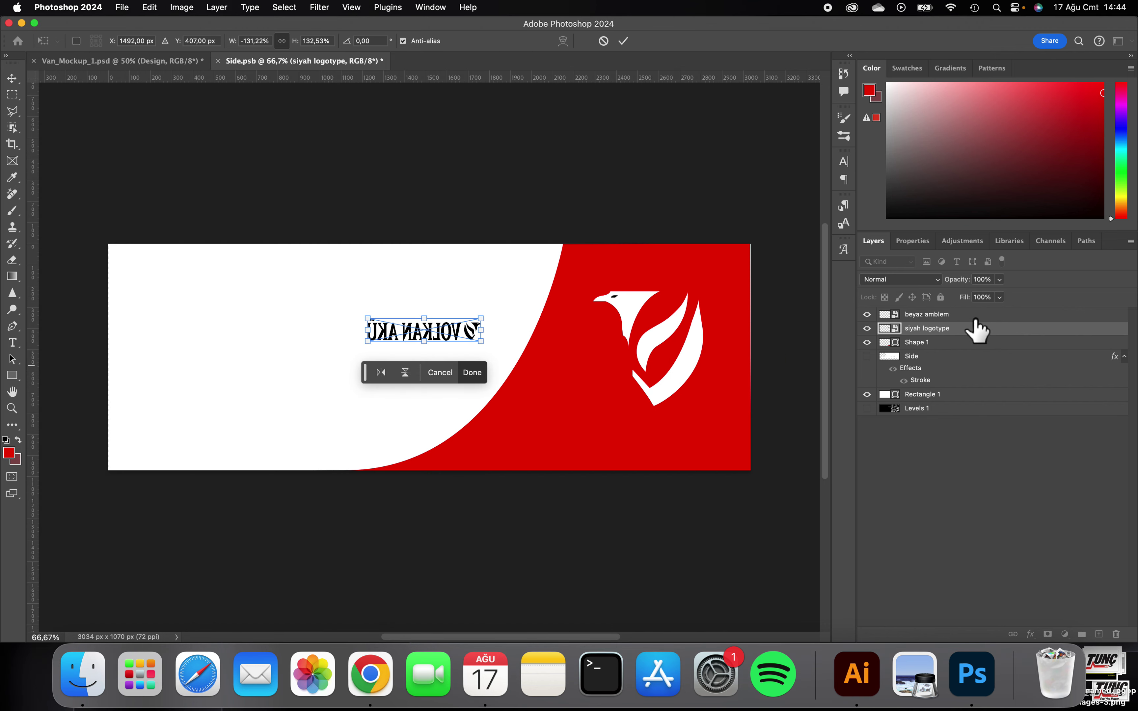
click(963, 314)
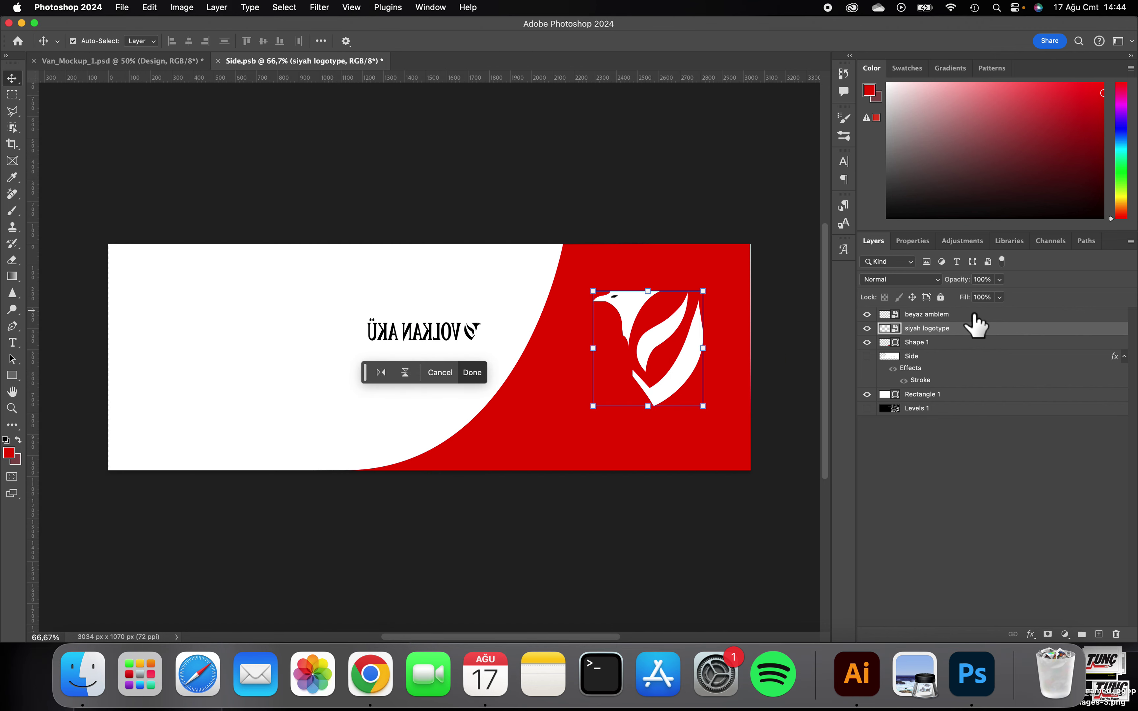
click(1098, 634)
- Place siyah logotype.pdf over the mirrored text at about 130% and delete the old logotype layer
click(85, 689)
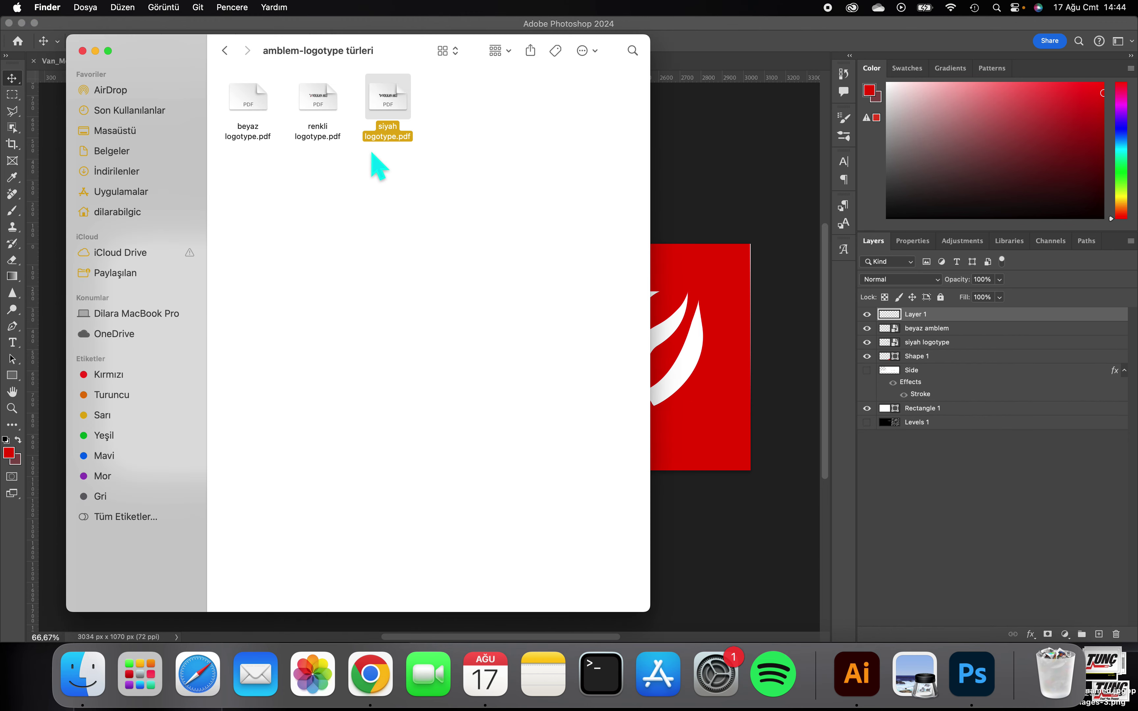
drag(388, 106, 761, 300)
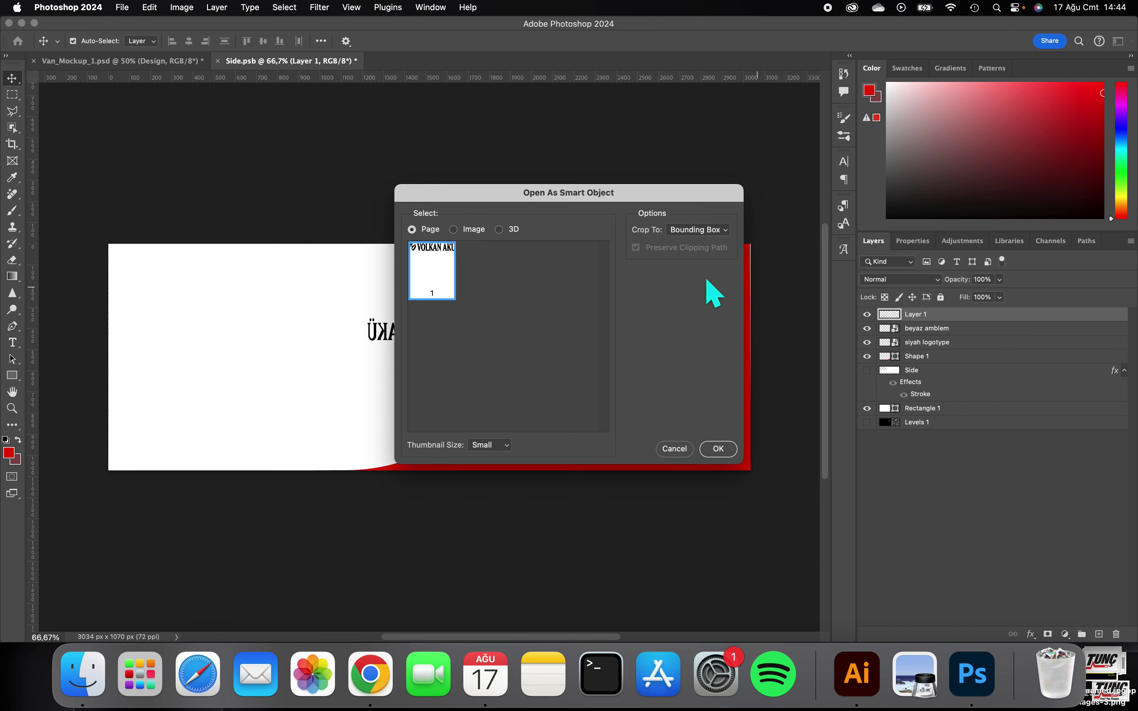
click(719, 447)
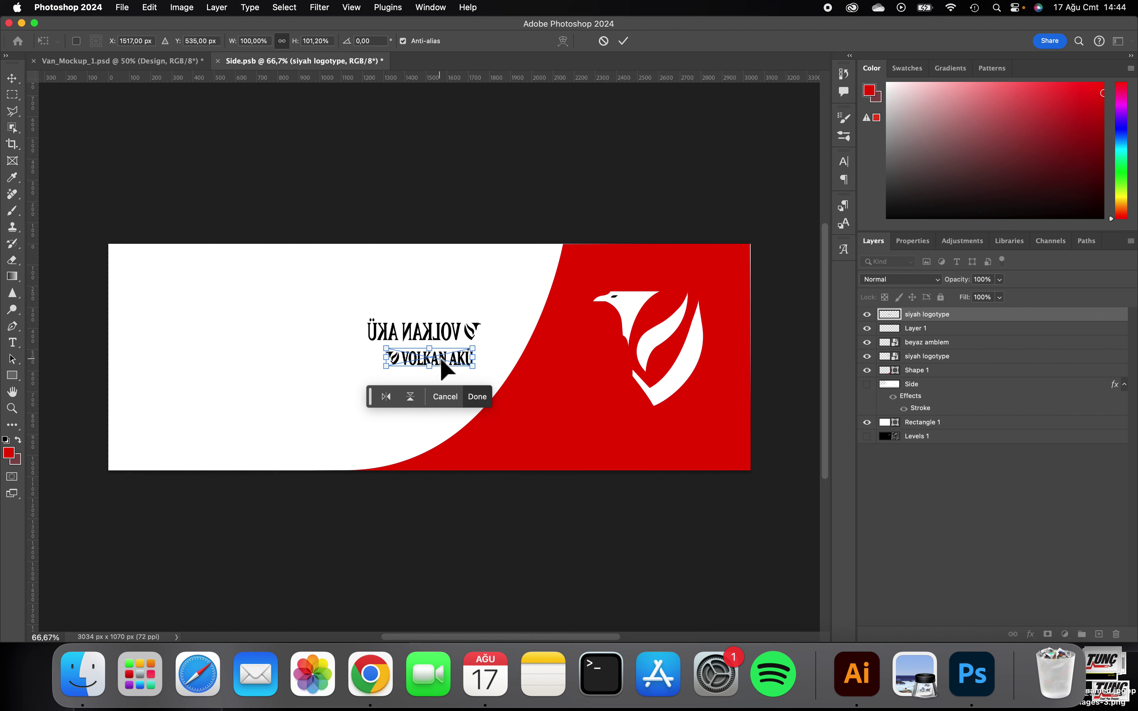
mouse_move(444, 369)
mouse_down()
mouse_move(420, 336)
mouse_move(487, 355)
mouse_up()
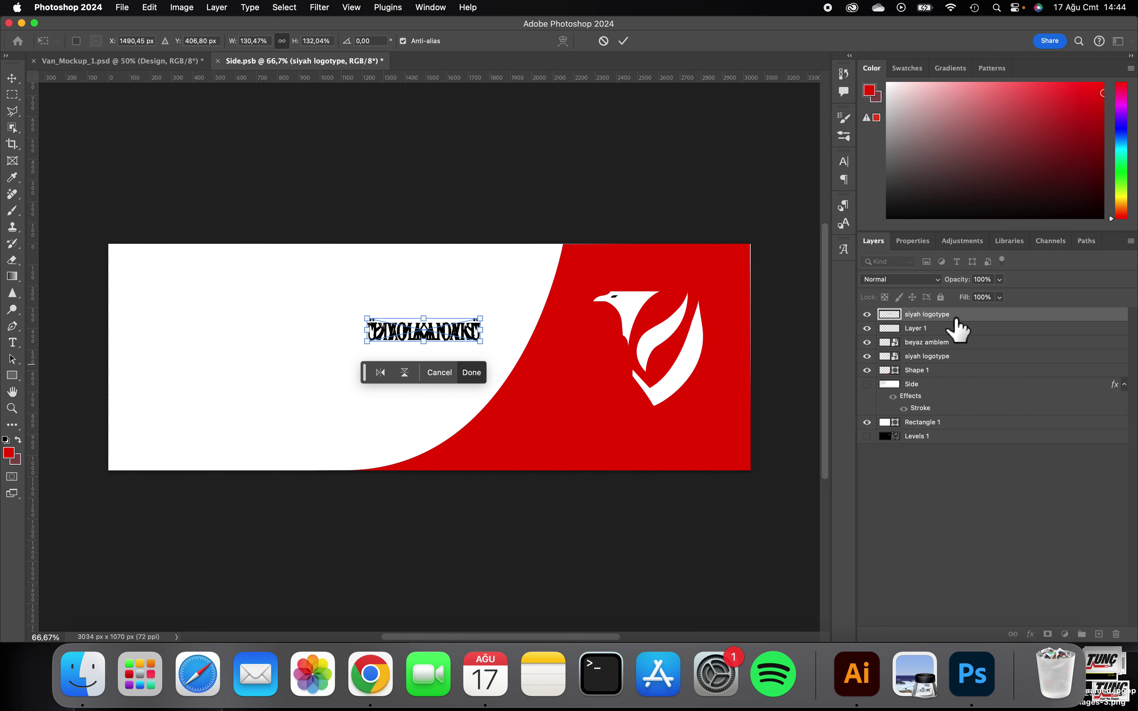
click(925, 356)
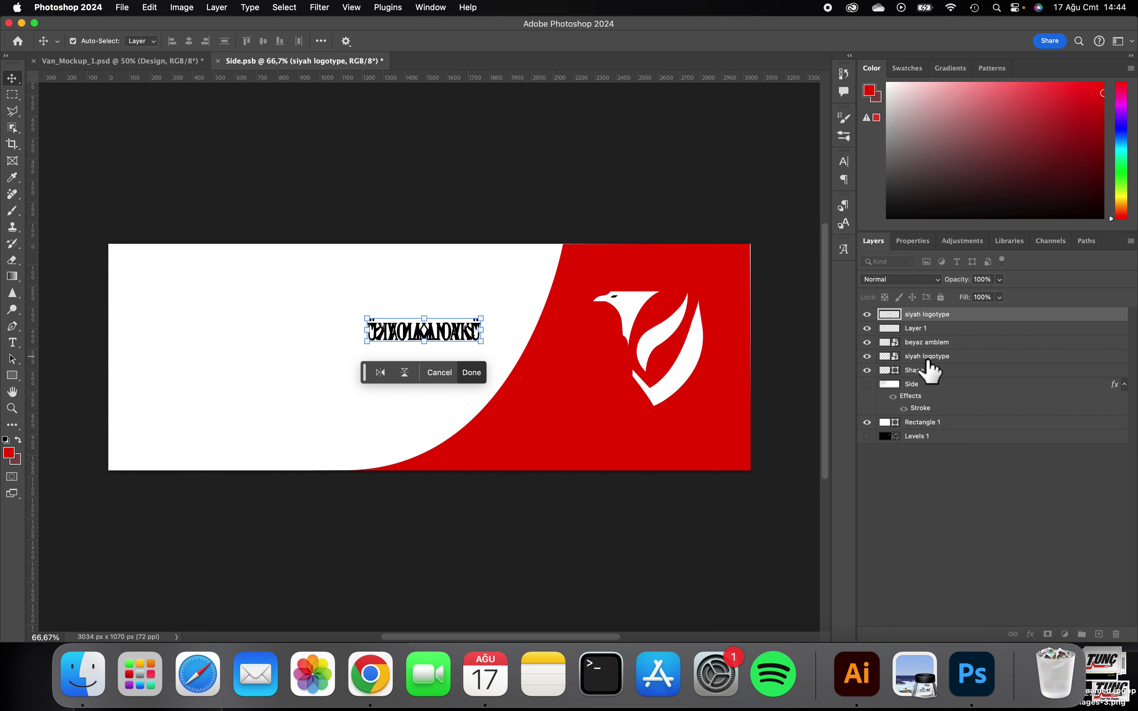
click(1123, 636)
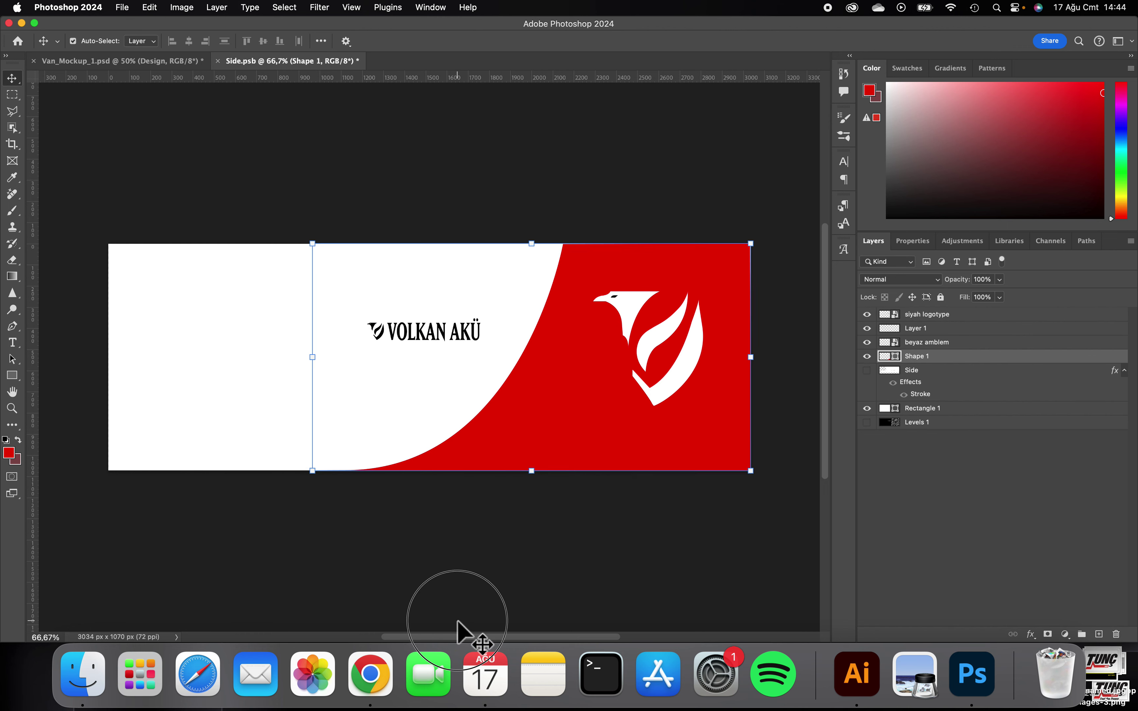
- Save a High Quality Print Photoshop PDF copy as panelvan araç sol.pdf in volkan akü teslim
click(123, 8)
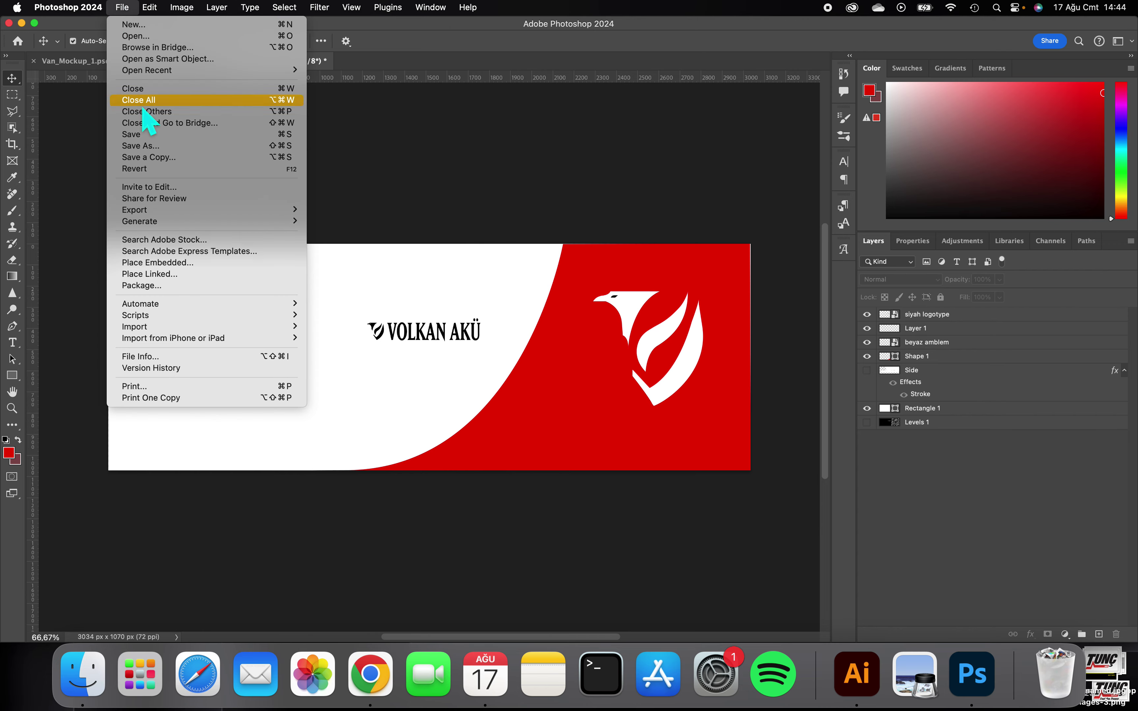
click(152, 156)
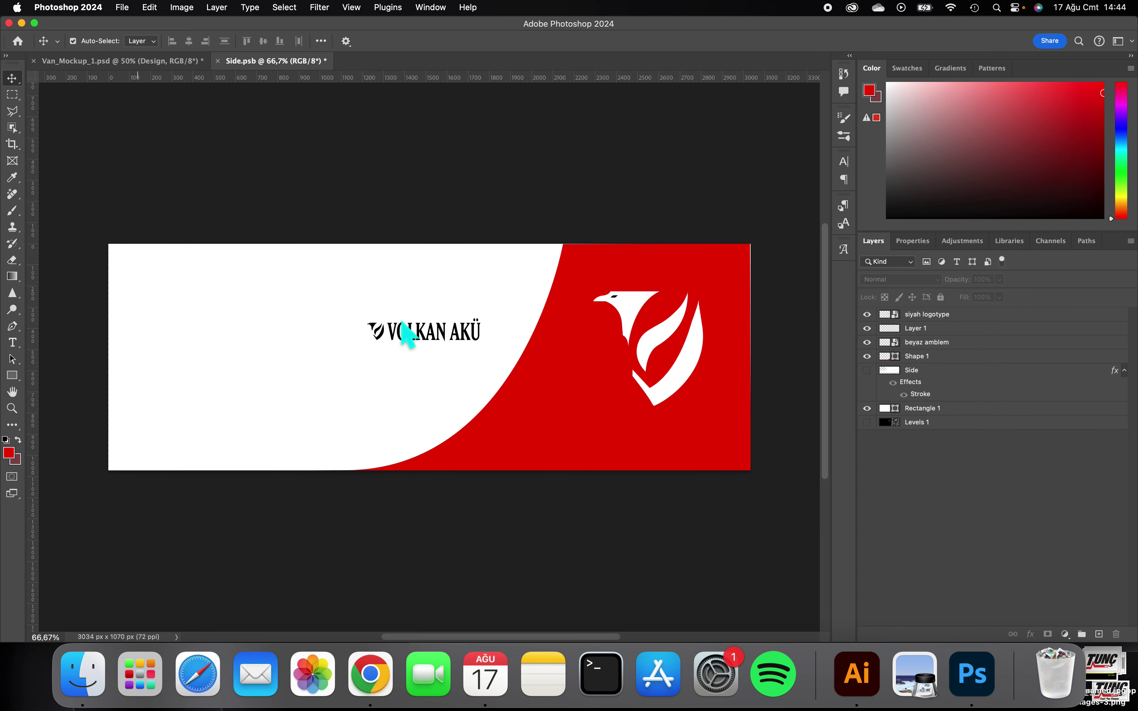
click(526, 278)
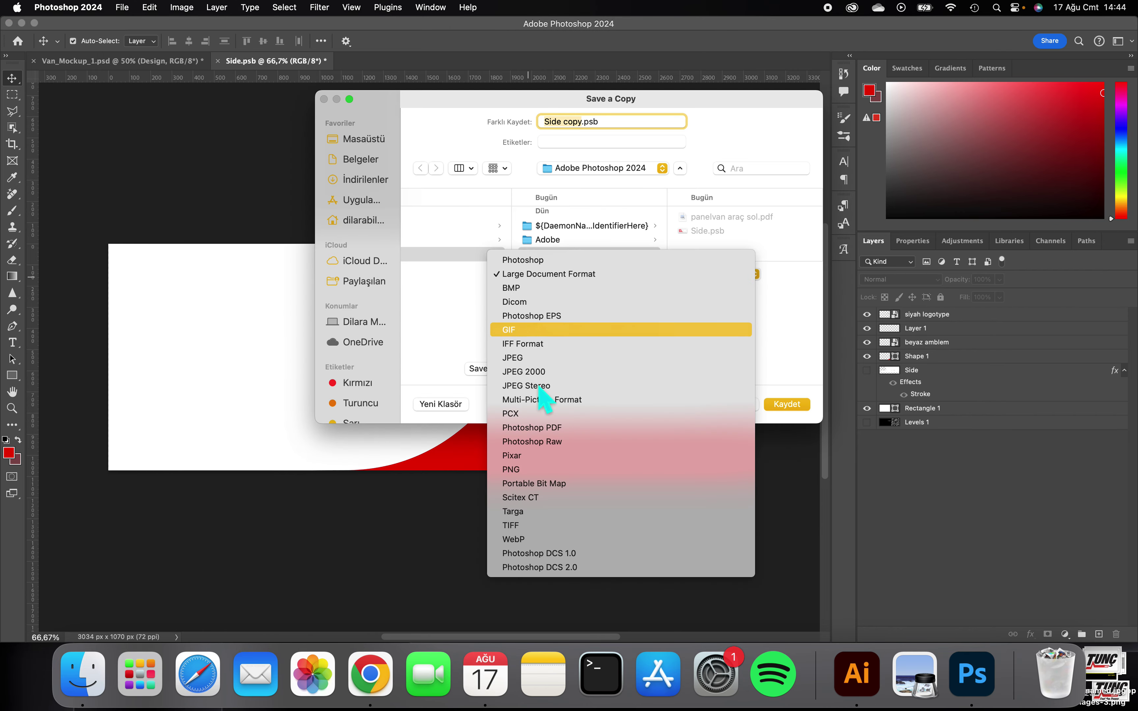
click(535, 428)
text(panelvan araç sol.pdf)
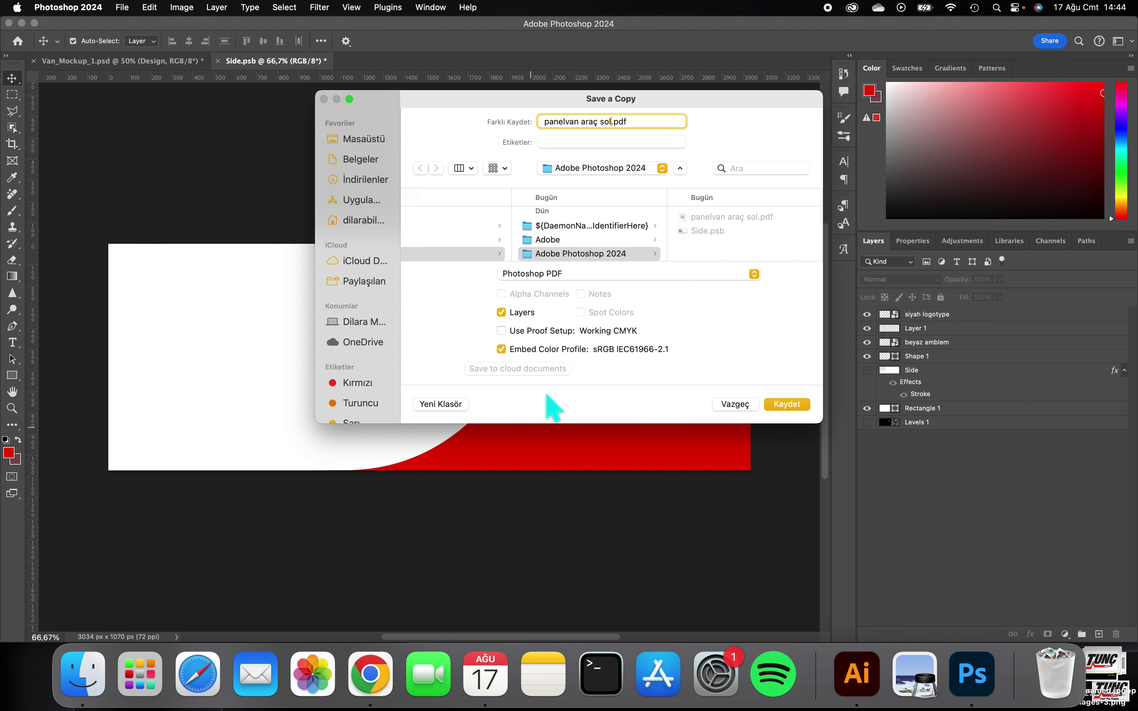
click(620, 169)
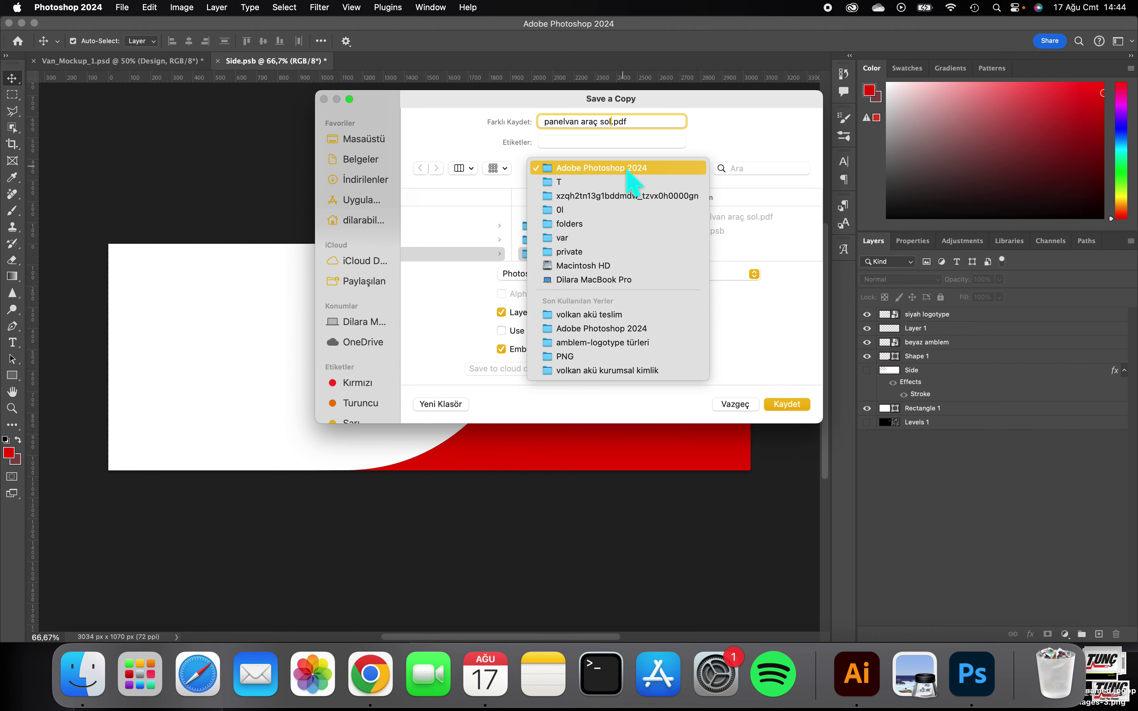
click(590, 315)
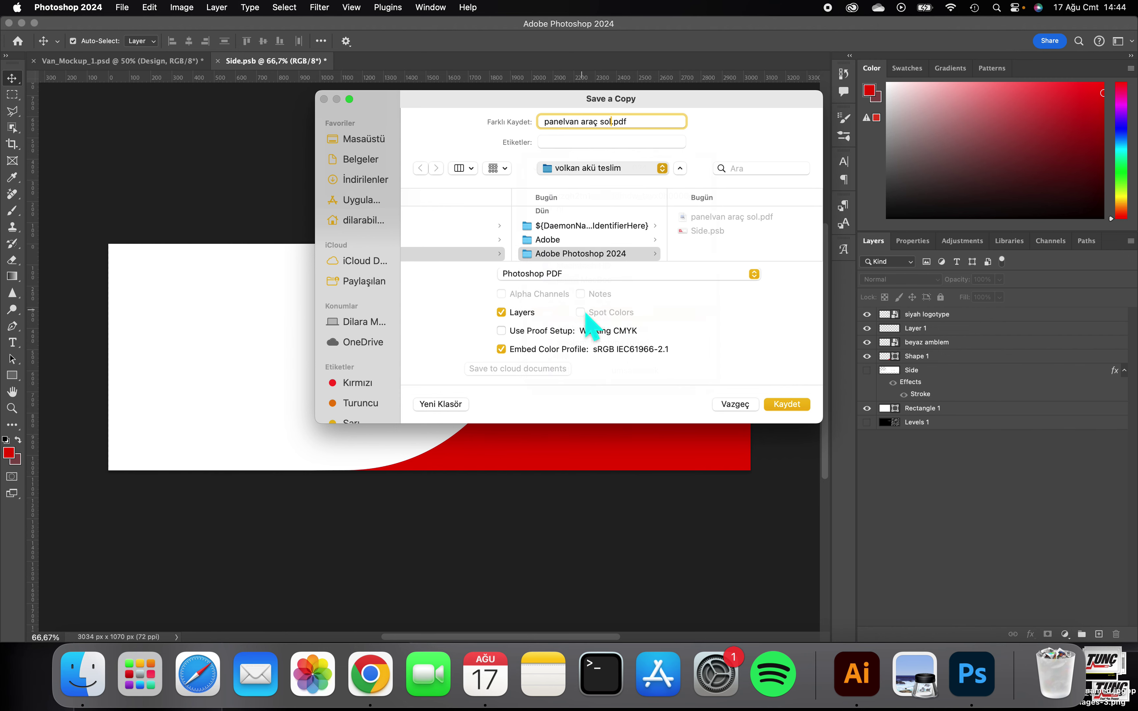
click(788, 407)
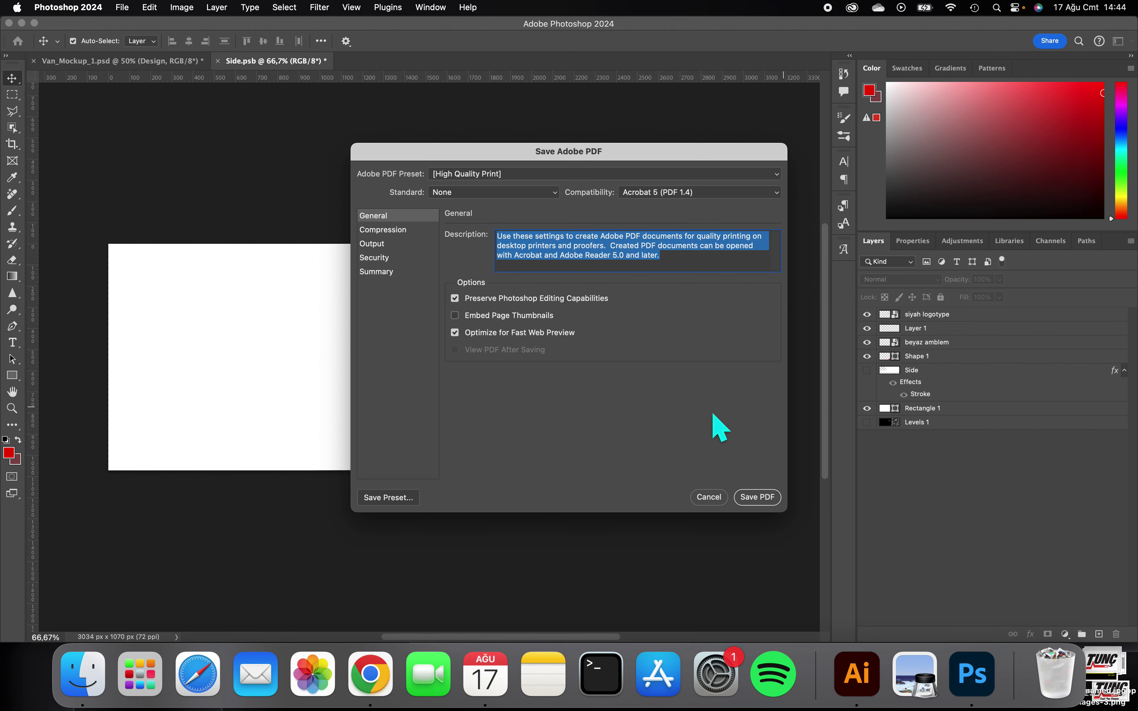
click(755, 499)
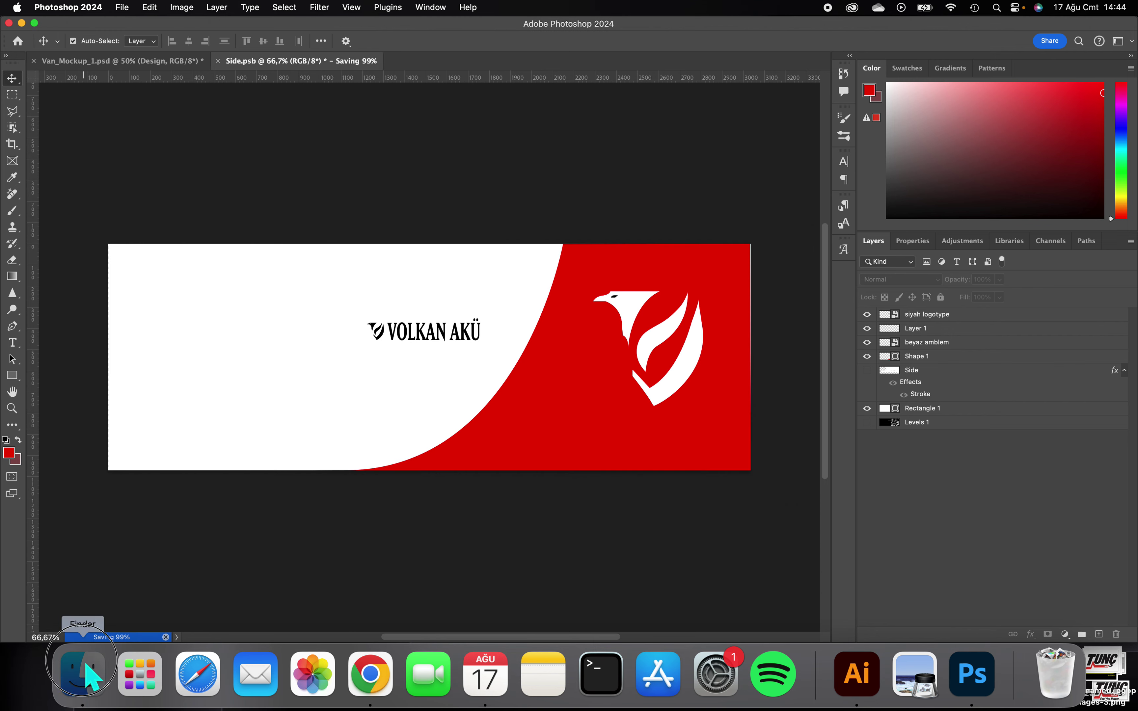
click(87, 676)
click(225, 51)
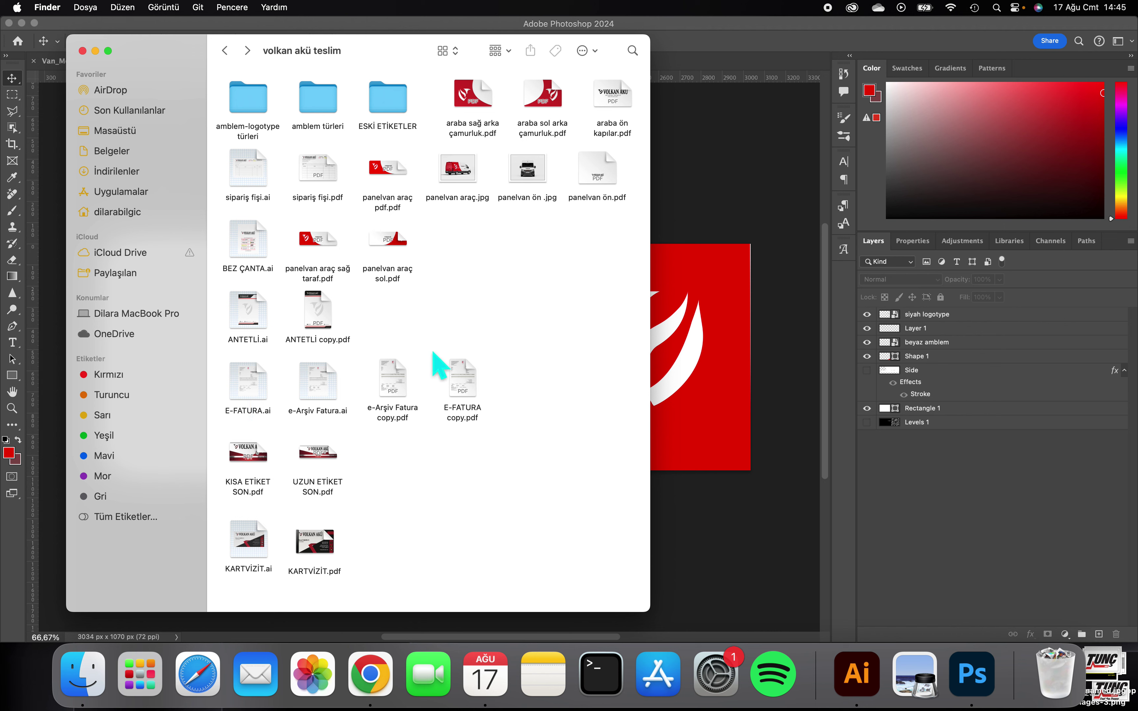
- Select panelvan araç sol.pdf in volkan akü teslim, then close the Finder window
click(315, 250)
click(399, 240)
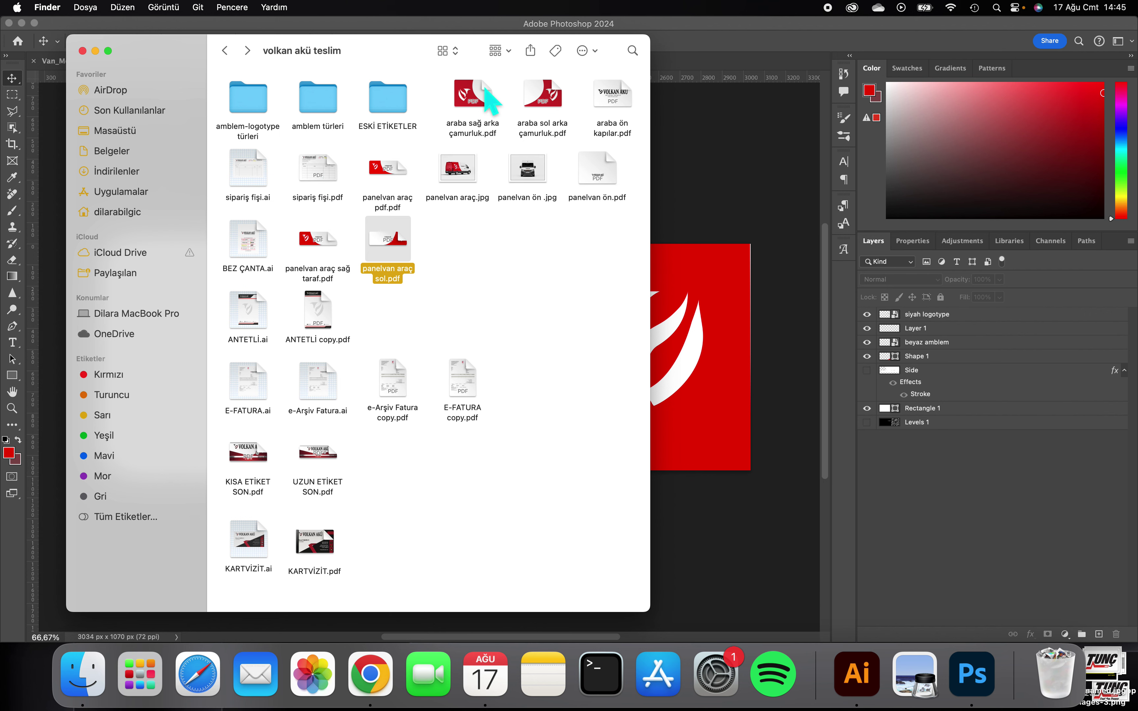
click(83, 51)
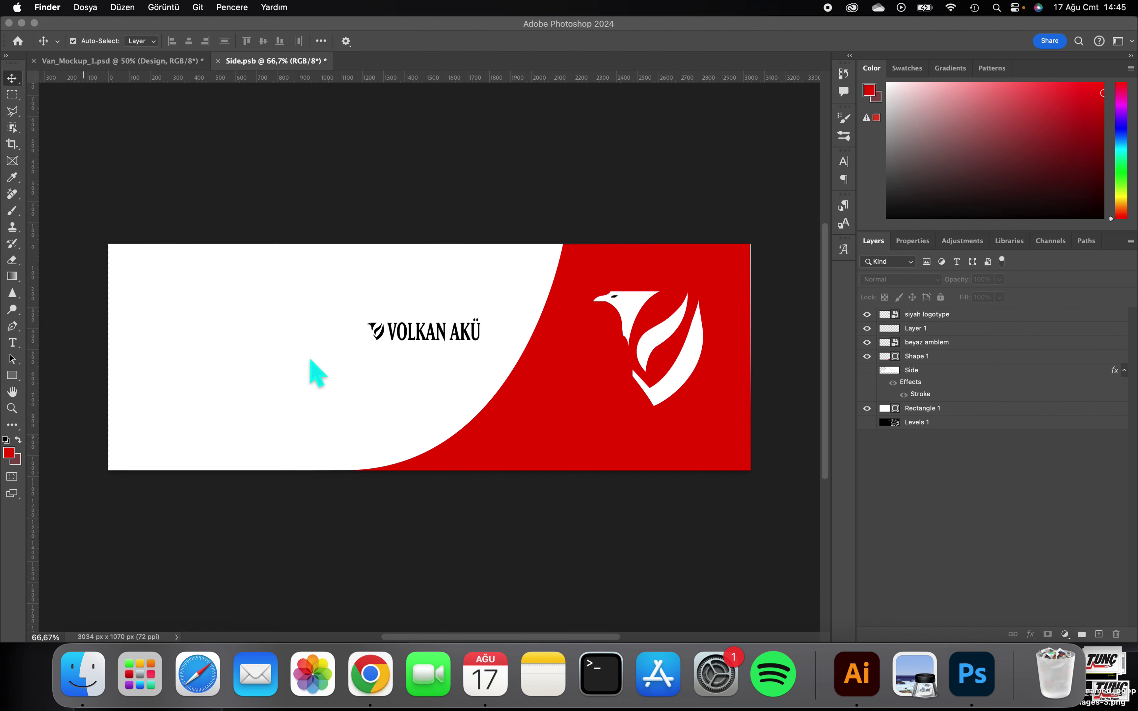